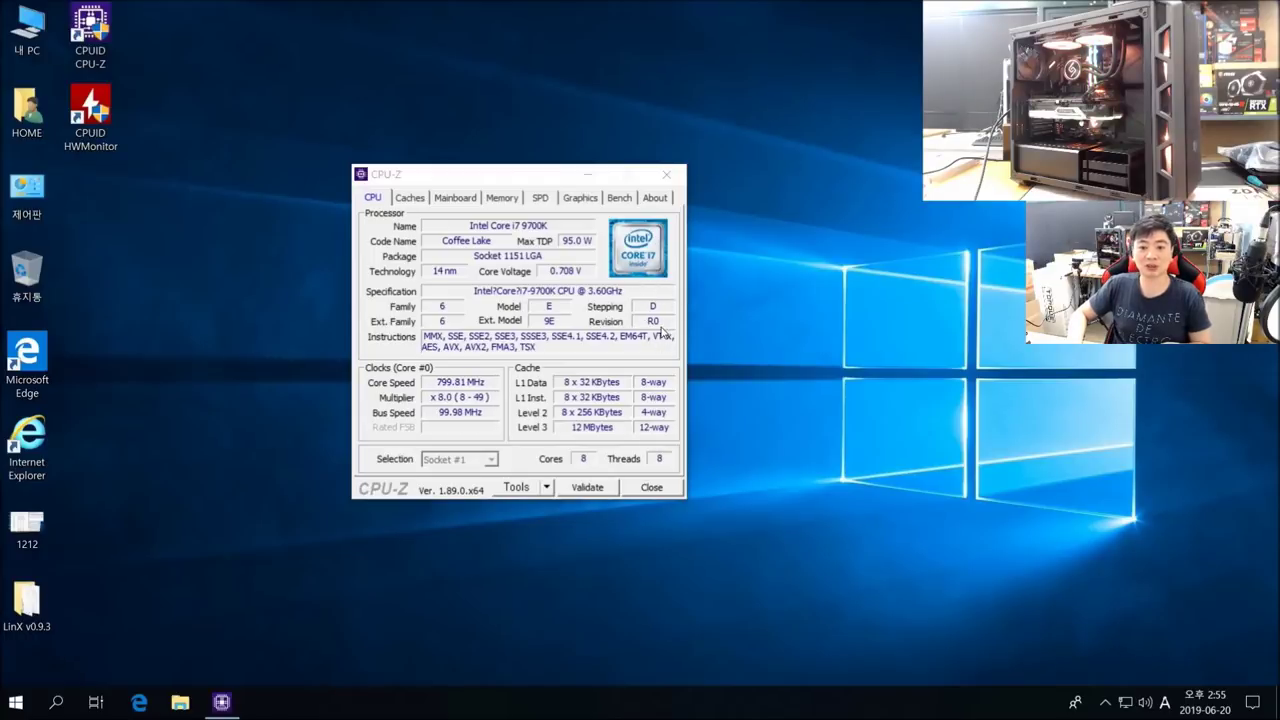
- Close the CPU-Z window and restart the computer from Windows
left_click(668, 176)
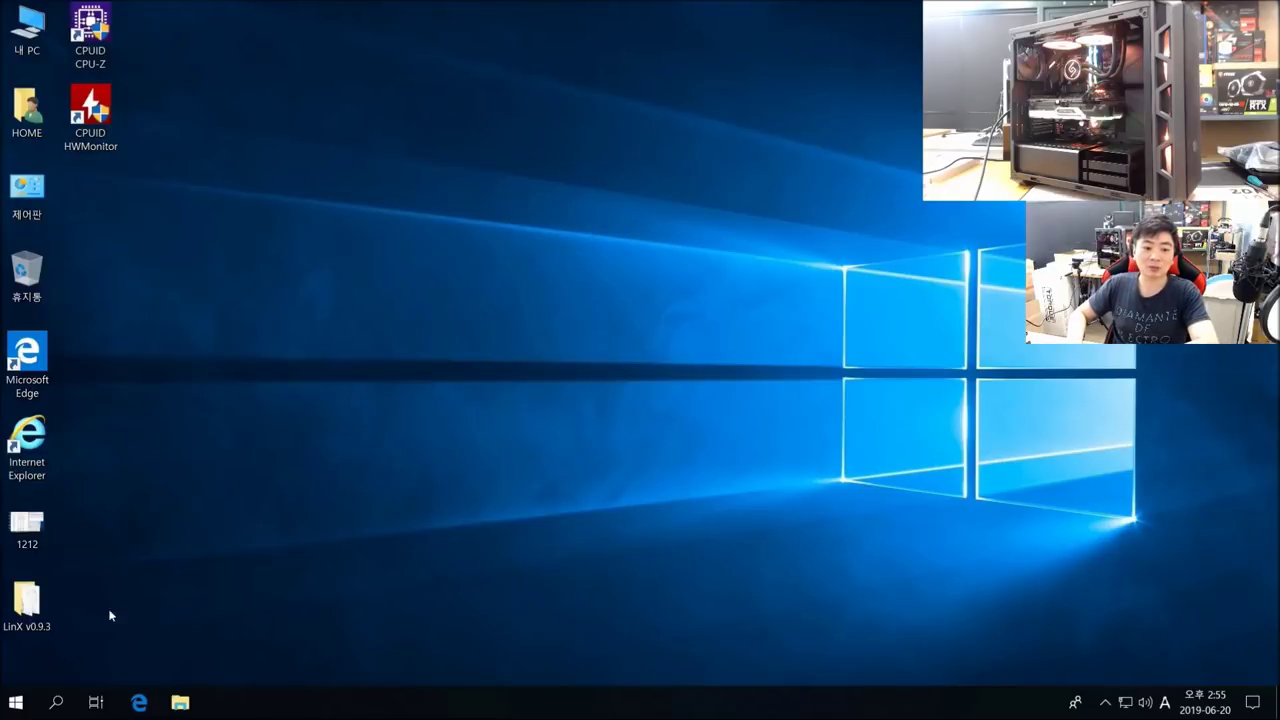
left_click(15, 702)
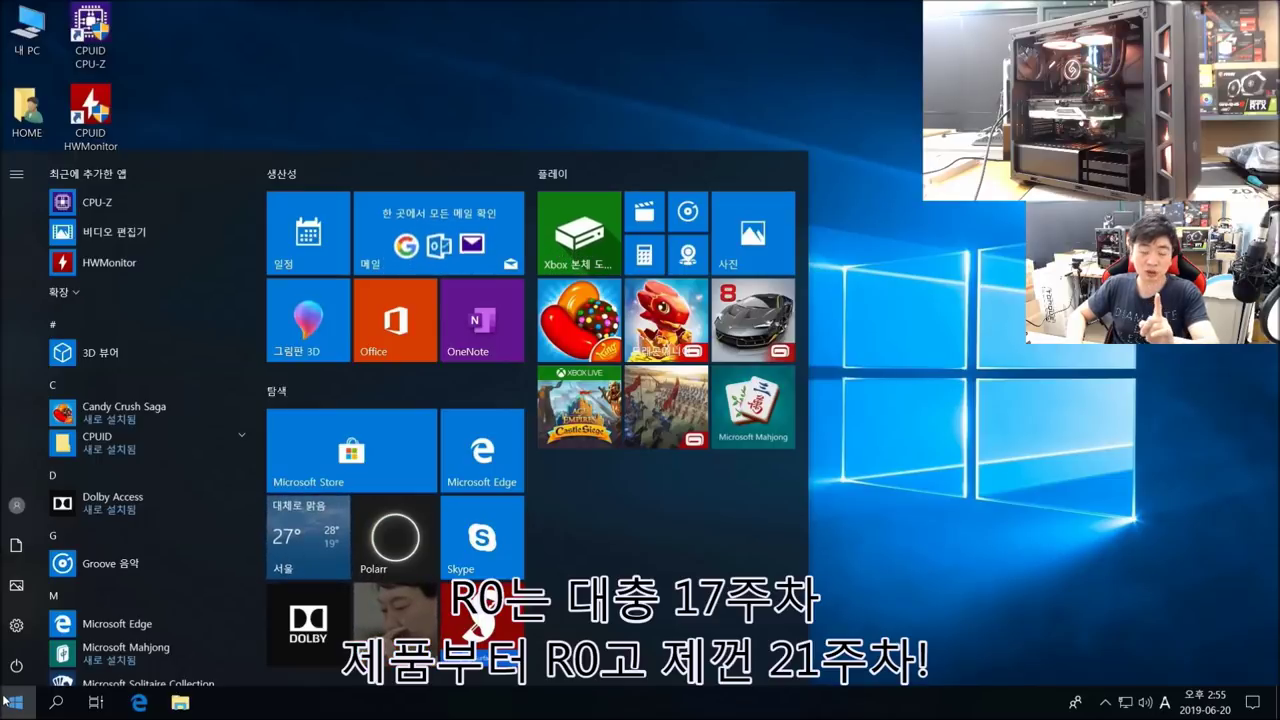
left_click(16, 668)
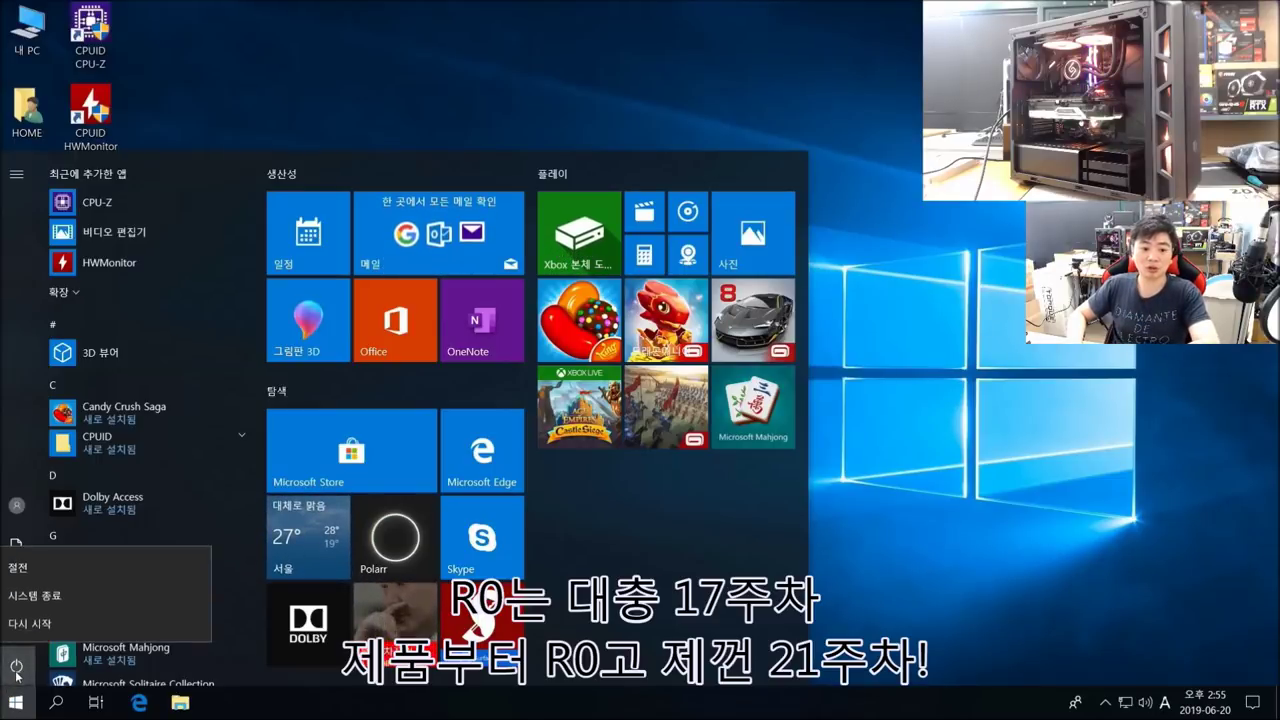
left_click(40, 620)
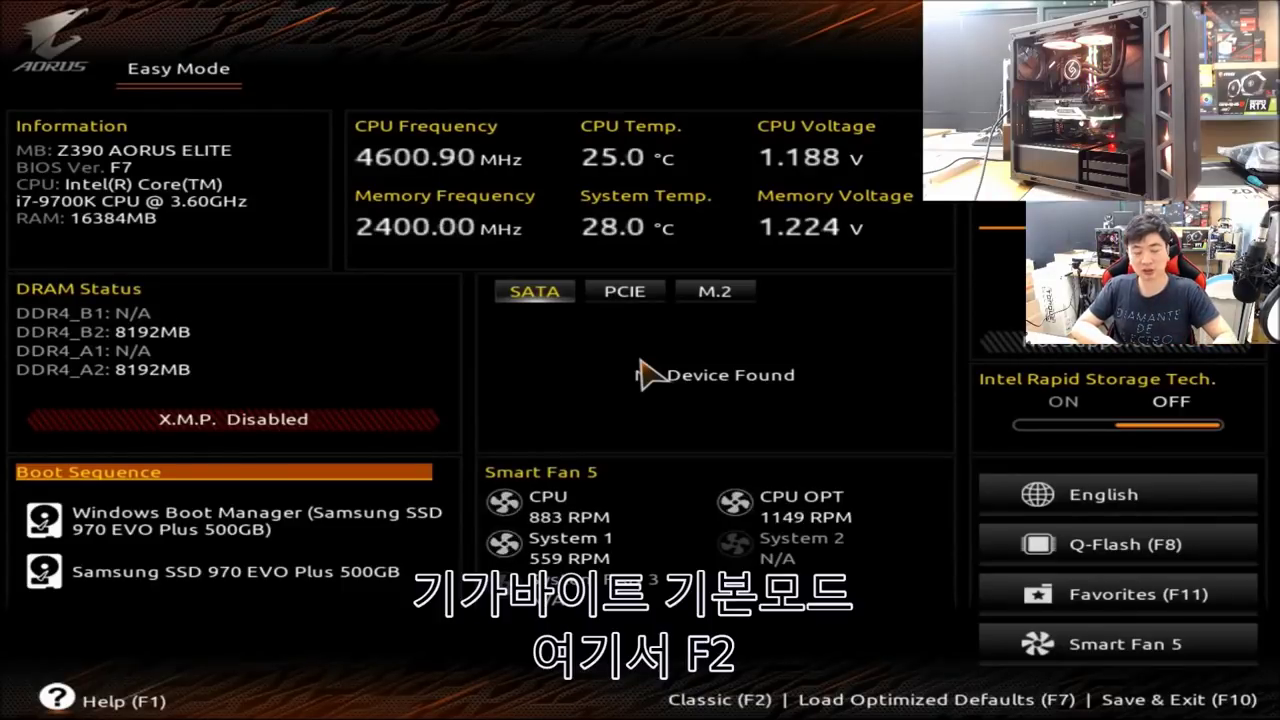
- Switch the BIOS from Easy Mode to Classic mode and open Advanced Frequency Settings under M.I.T
key("F2")
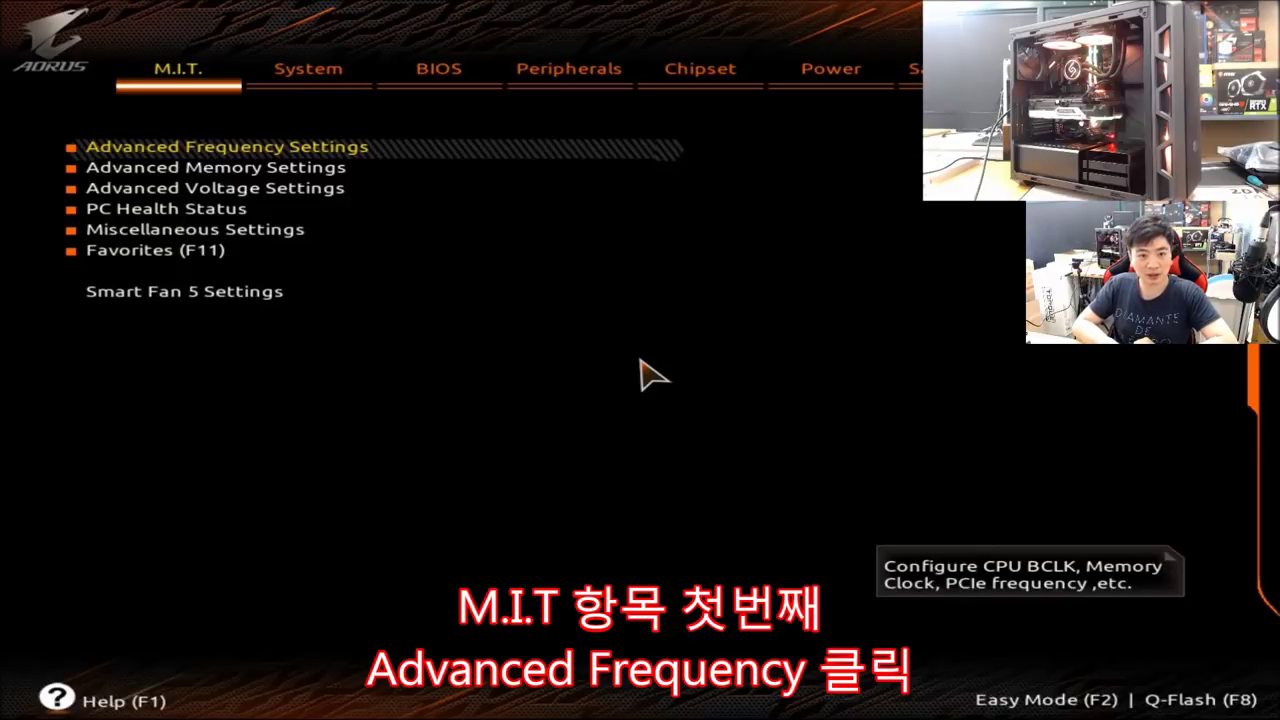
key("Return")
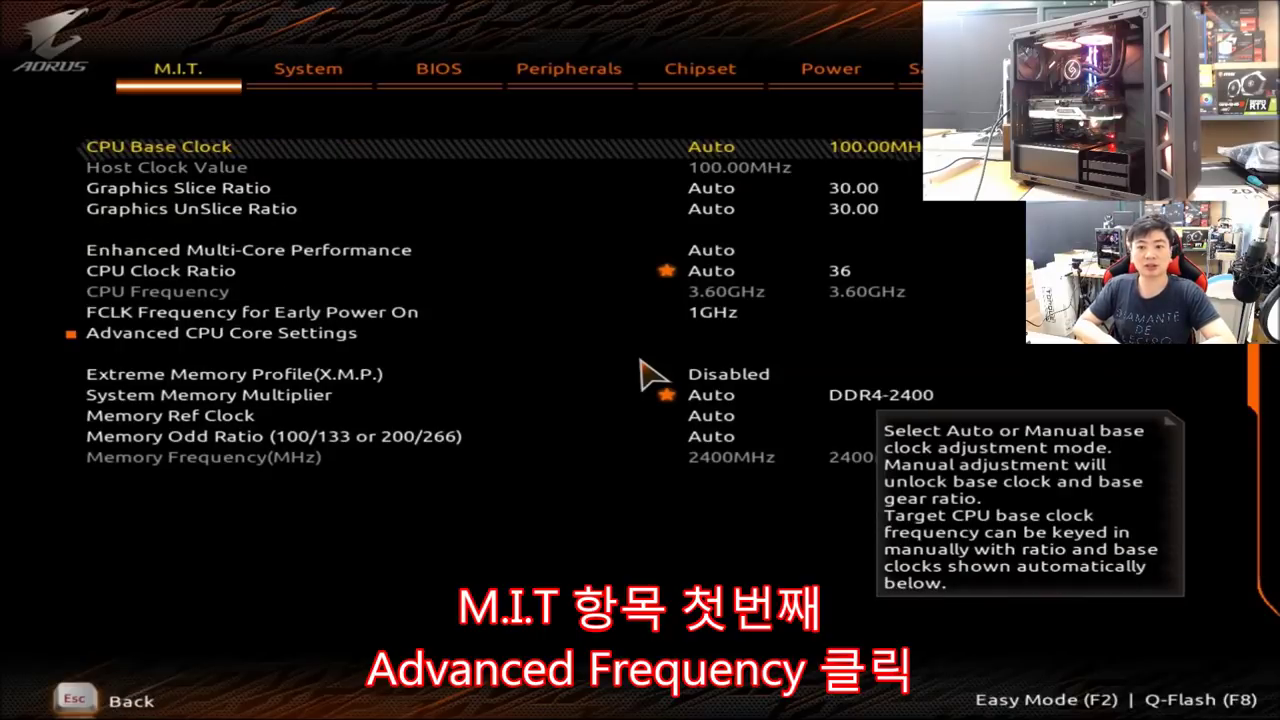
key("Down")
key("Down")
key("Down")
key("Down")
key("Up")
key("Up")
key("Up")
key("Up")
- Set the CPU Clock Ratio to 50
key("Down")
key("Down")
key("Down")
key("Down")
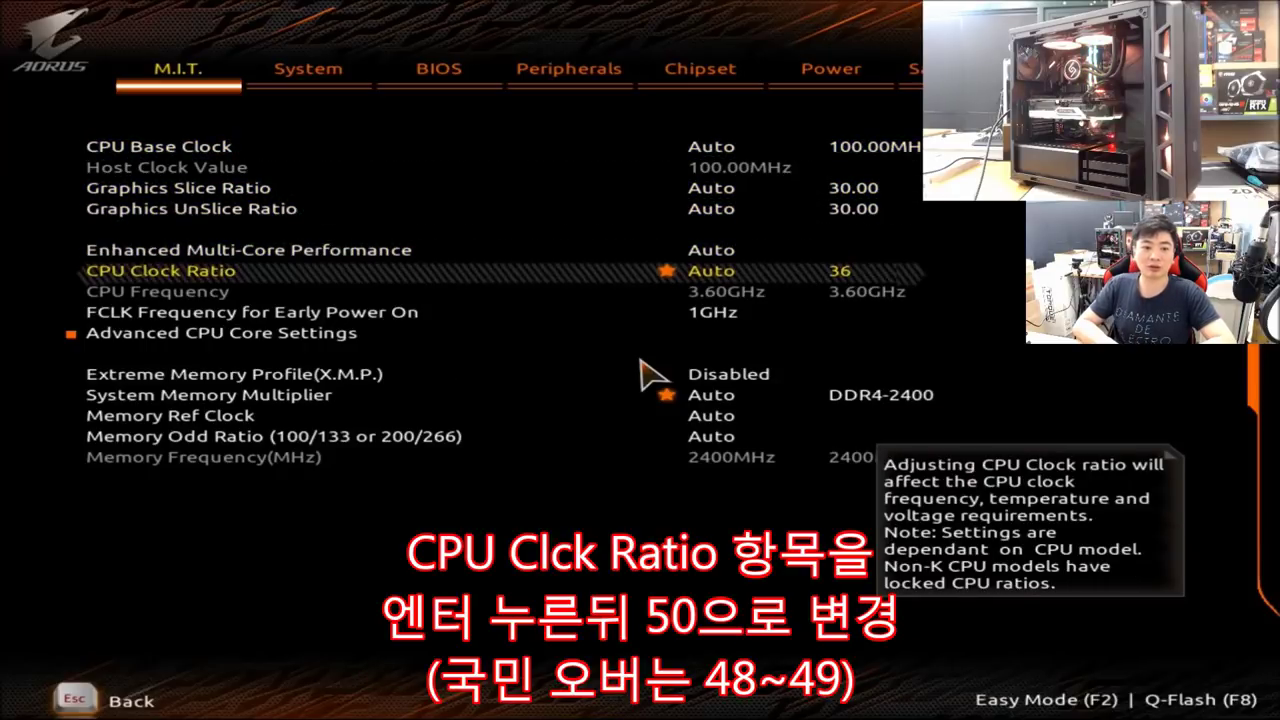
key("Return")
key("Down")
key("Down")
key("Down")
key("Down")
key("Down")
key("Down")
key("Down")
key("Down")
key("Down")
key("Down")
key("Down")
key("Down")
key("Down")
key("Down")
key("Down")
key("Down")
key("Down")
key("Down")
key("Down")
key("Down")
key("Down")
key("Down")
key("Down")
key("Down")
key("Down")
key("Down")
key("Down")
key("Down")
key("Down")
key("Down")
key("Down")
key("Down")
key("Down")
key("Down")
key("Down")
key("Down")
key("Down")
key("Down")
key("Down")
key("Down")
key("Down")
key("Down")
key("Down")
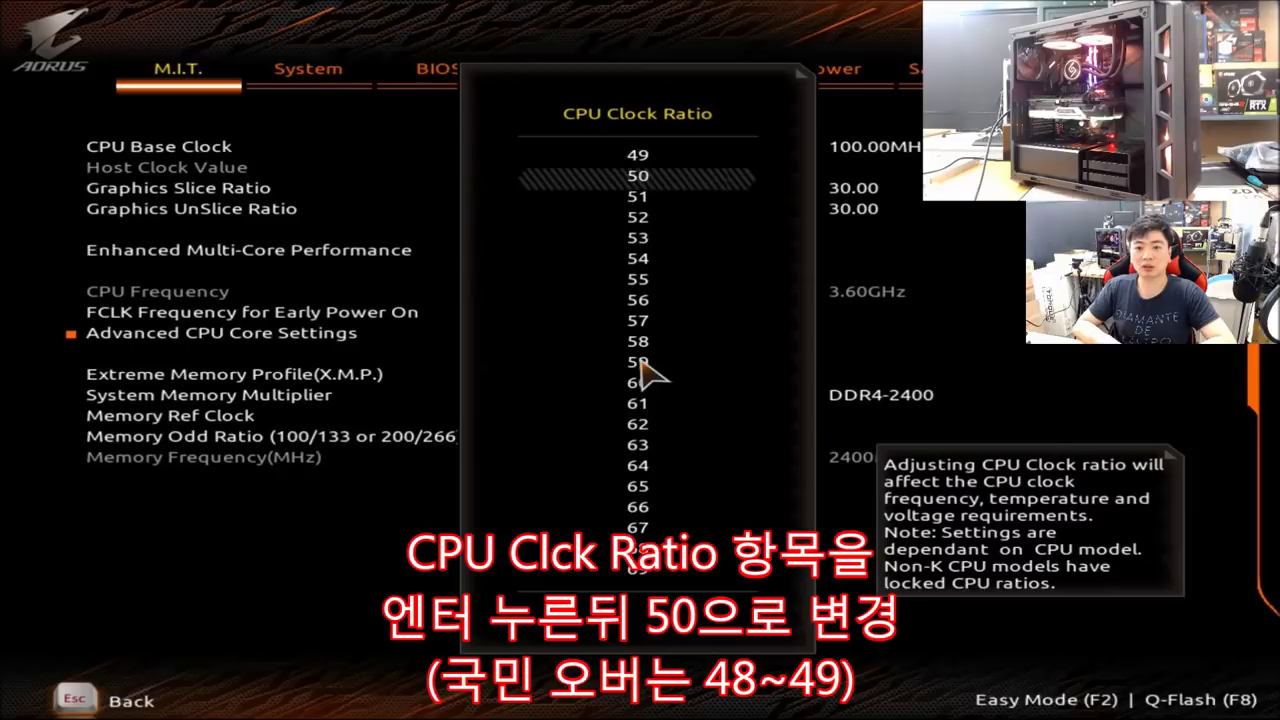
key("Up")
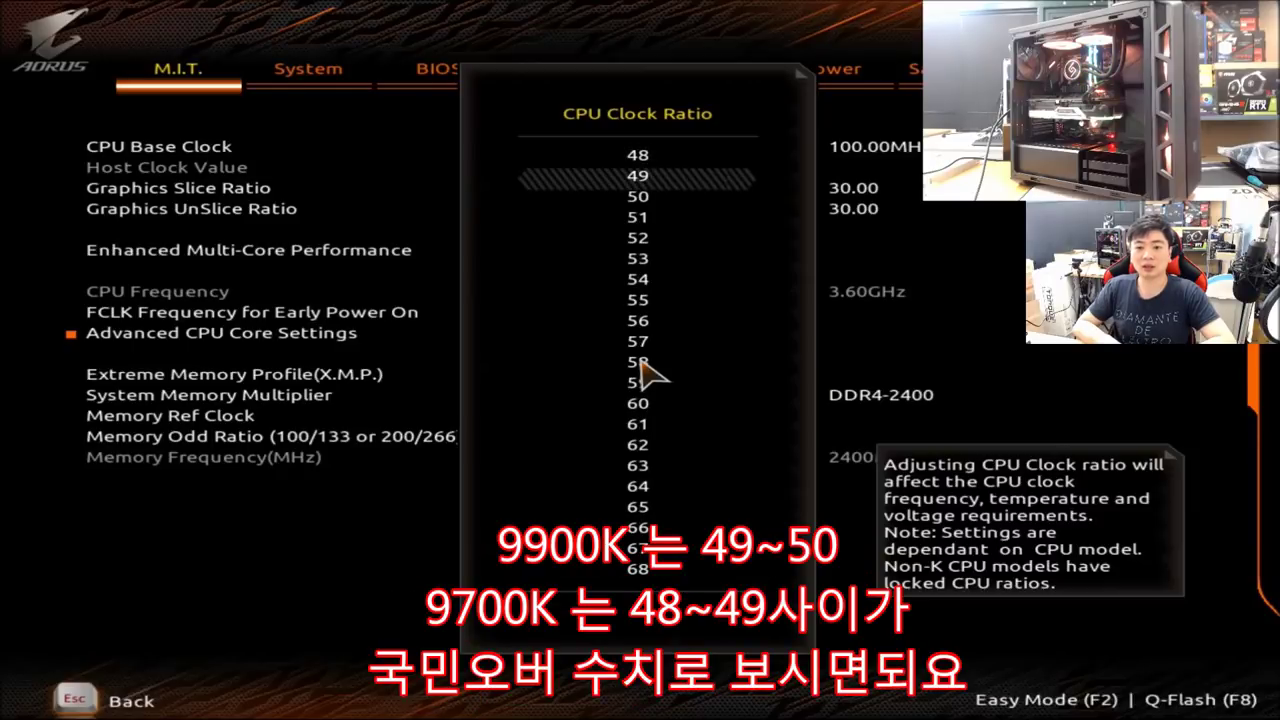
key("Down")
key("Return")
- Open Advanced CPU Core Settings and set the AVX Offset to 0
key("Down")
key("Down")
key("Return")
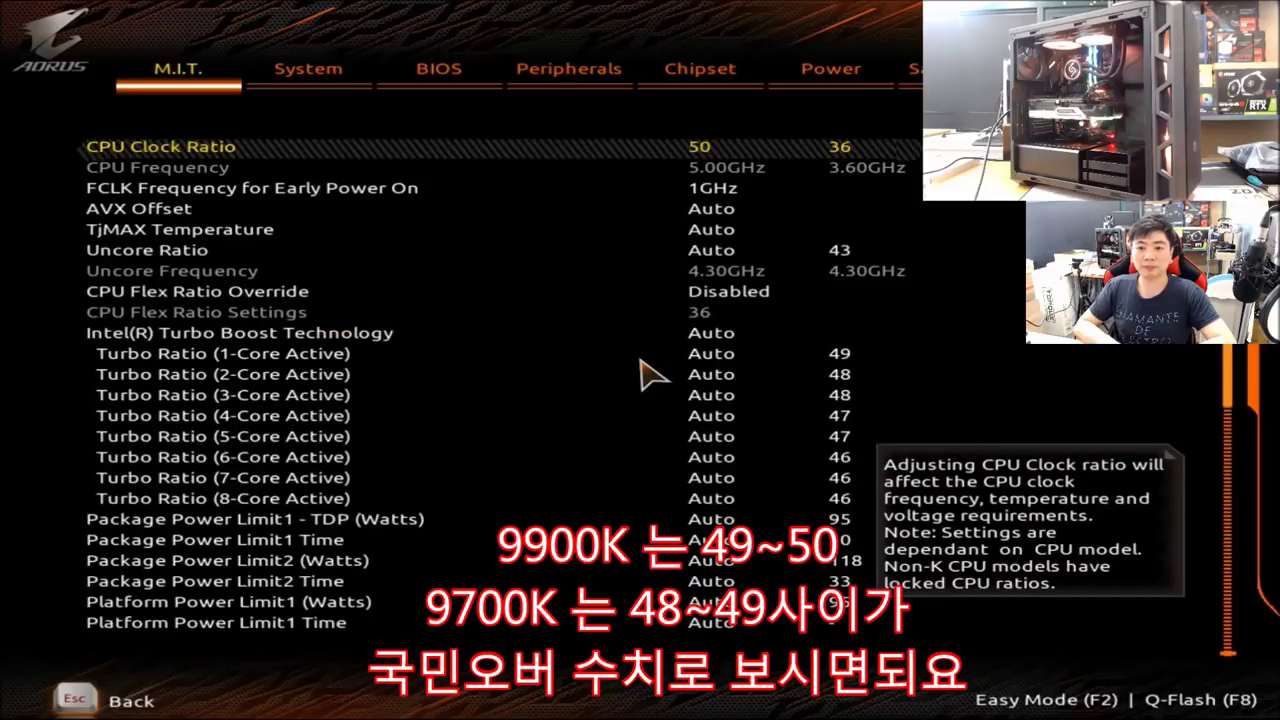
key("Down")
key("Down")
key("Down")
key("Down")
key("Down")
key("Down")
key("Up")
key("Up")
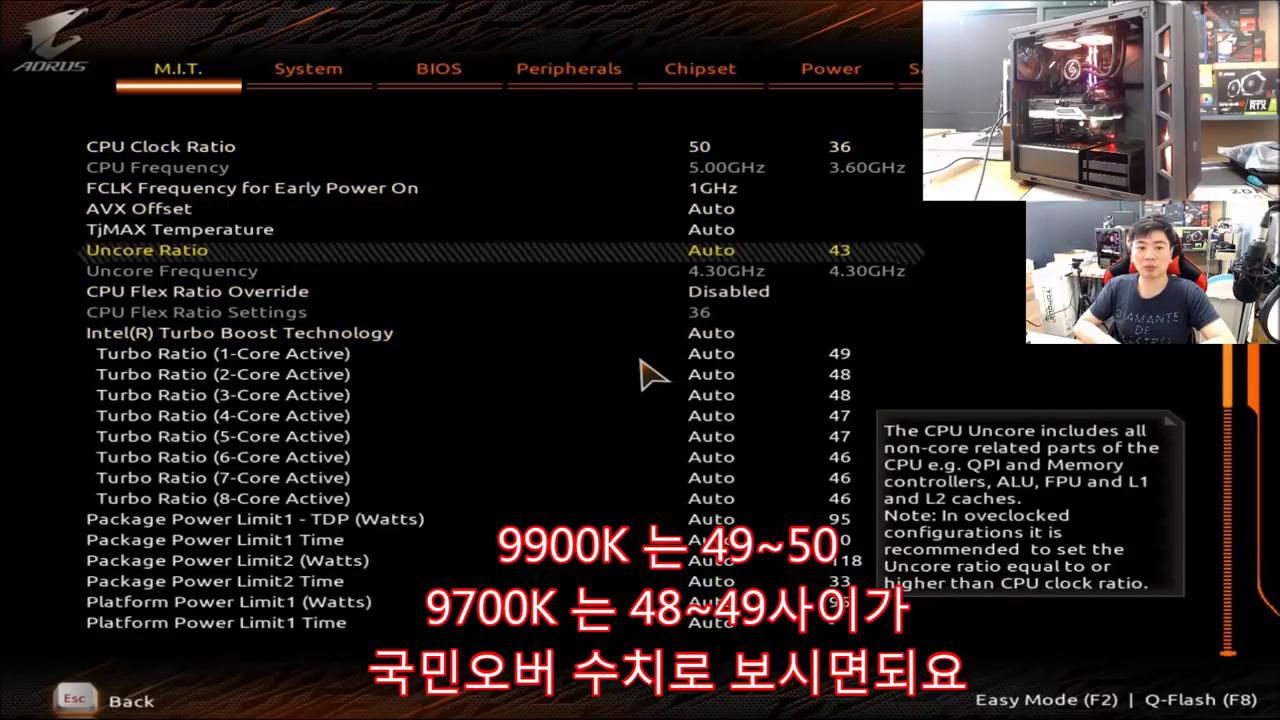
key("Up")
key("Up")
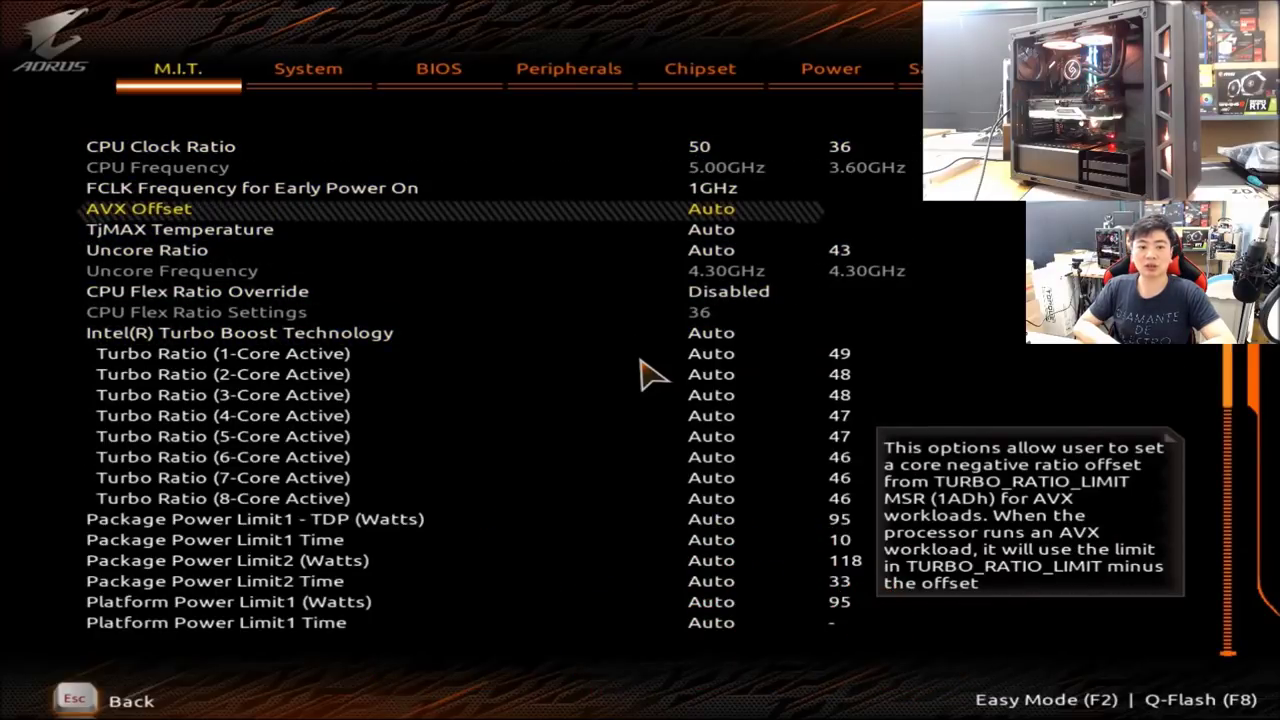
key("Return")
key("Down")
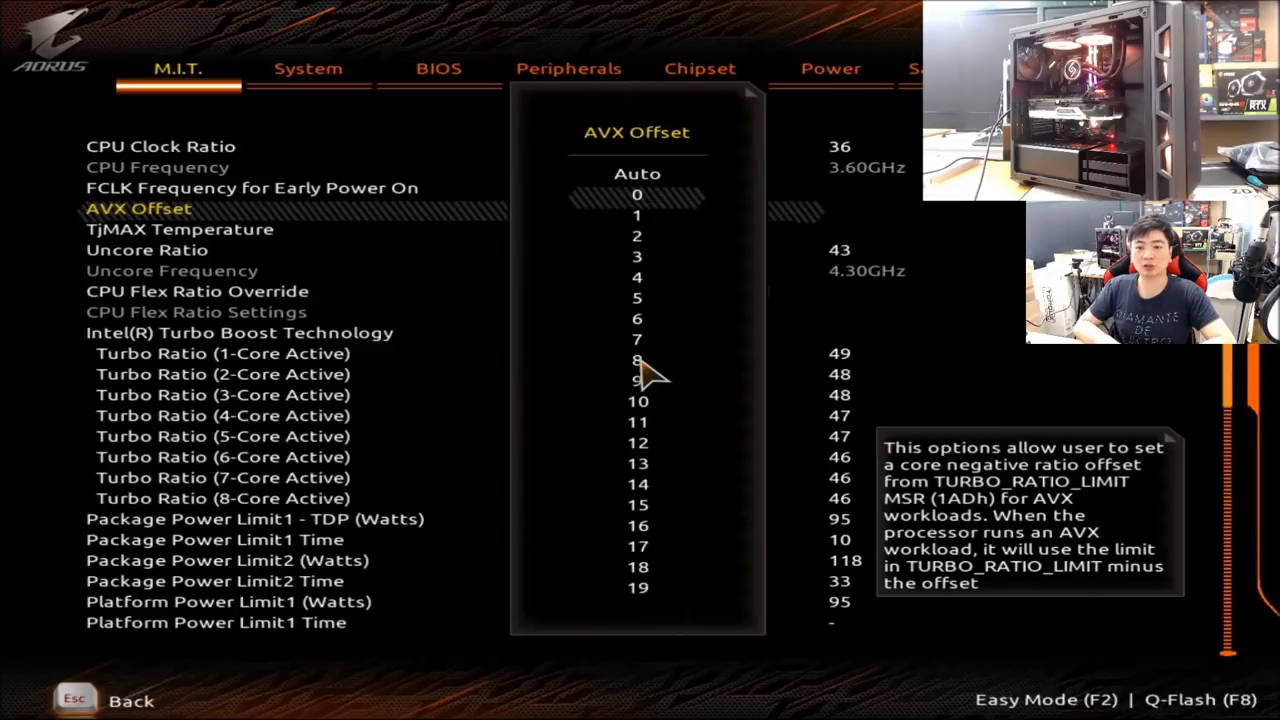
key("Return")
- Set the Uncore Ratio to 44
key("Up")
key("Down")
key("Down")
key("Down")
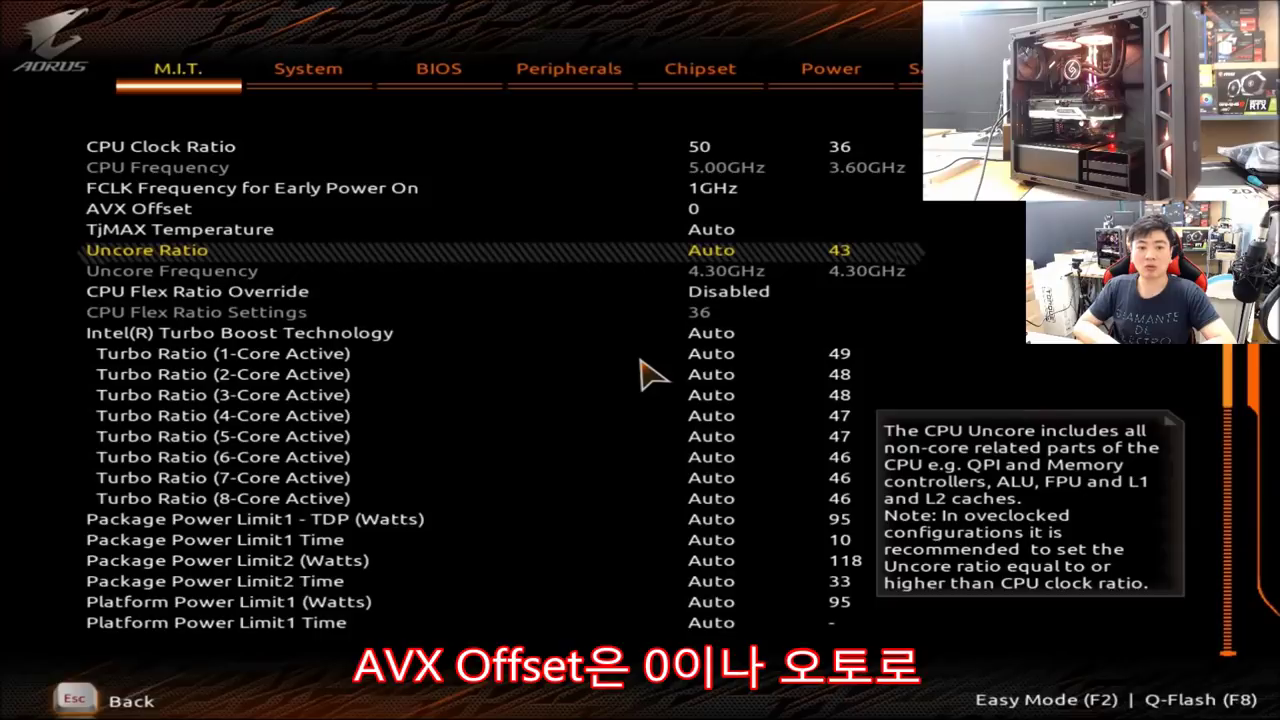
key("Return")
key("Down")
key("Down")
key("Down")
key("Down")
key("Down")
key("Down")
key("Down")
key("Down")
key("Down")
key("Down")
key("Down")
key("Down")
key("Down")
key("Down")
key("Down")
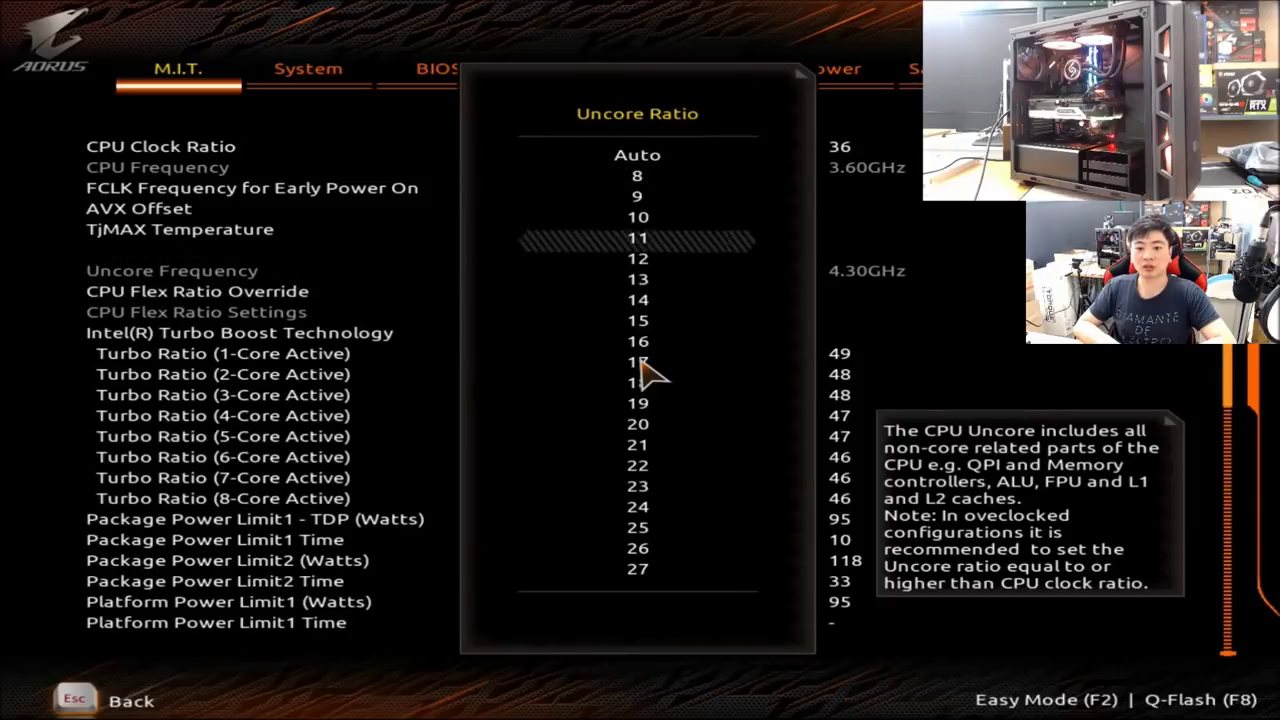
key("Down")
key("Down")
key("Down")
key("Down")
key("Down")
key("Down")
key("Down")
key("Down")
key("Down")
key("Down")
key("Down")
key("Down")
key("Down")
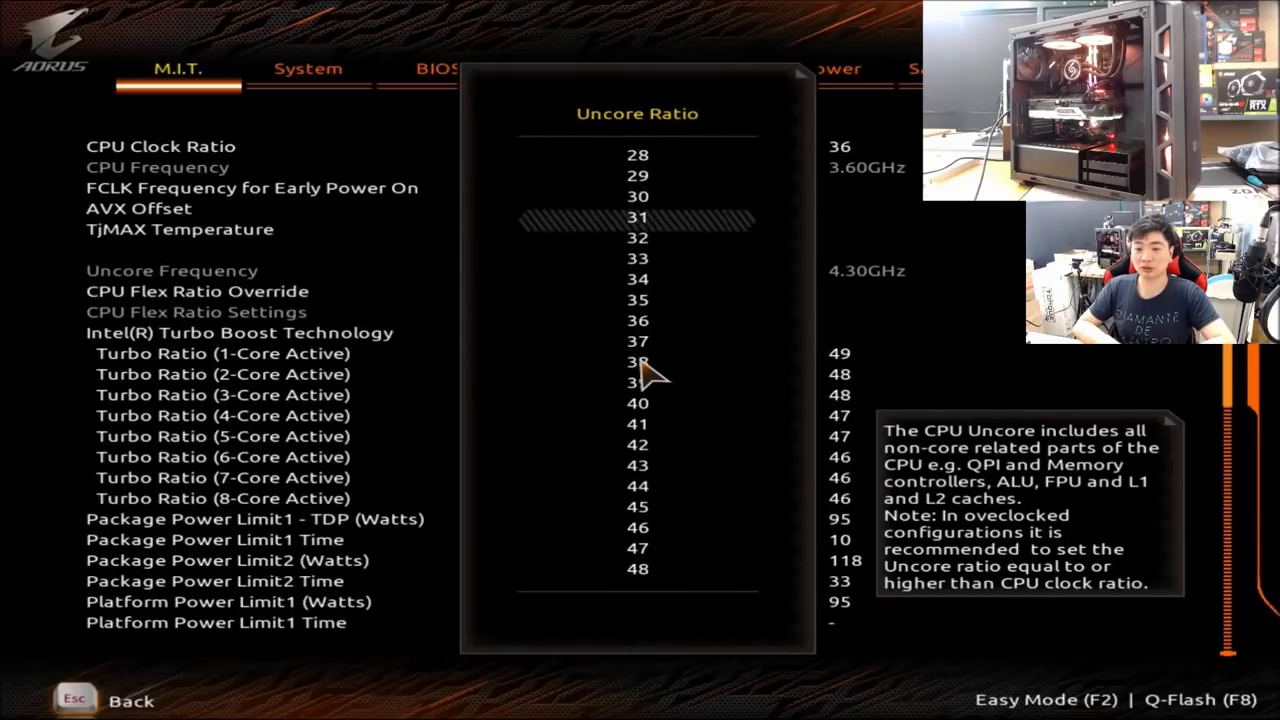
key("Down")
key("Down")
key("Down")
key("Down")
key("Down")
key("Down")
key("Down")
key("Down")
key("Down")
key("Down")
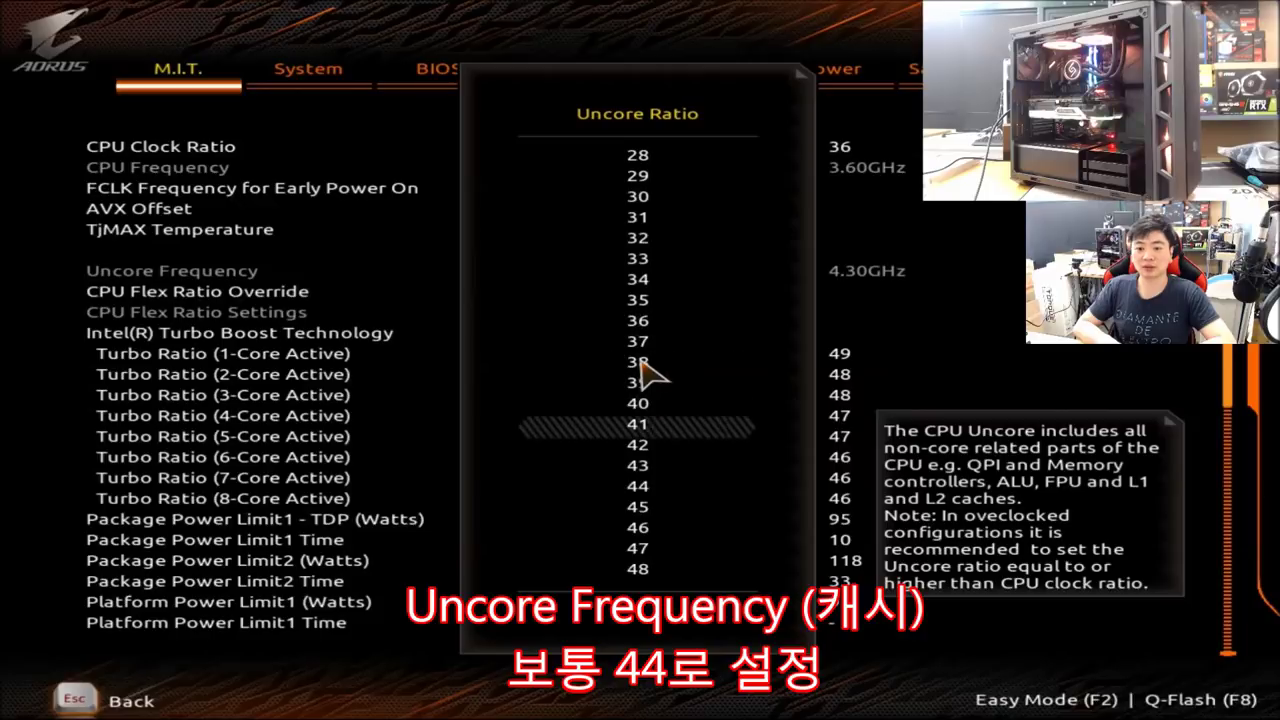
key("Up")
key("Return")
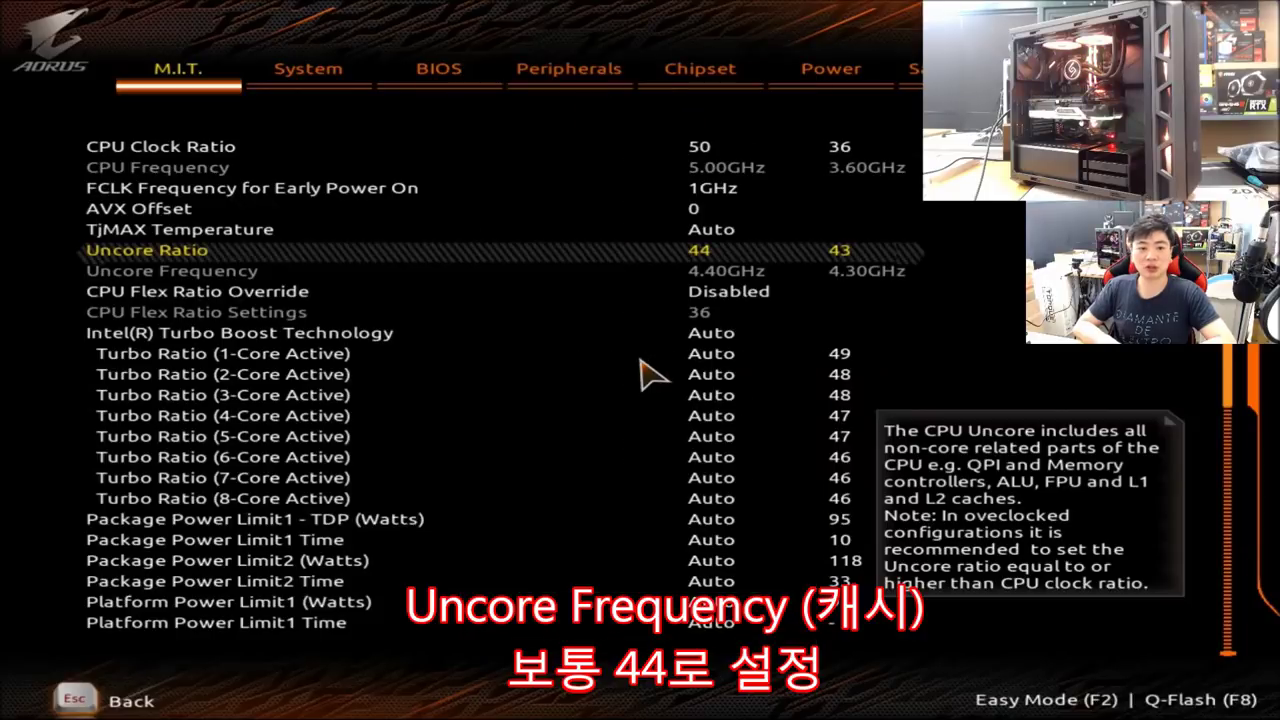
- Raise Package Power Limit1 - TDP (Watts) to the highest value in its list
key("Down")
key("Down")
key("Up")
key("Up")
key("Down")
key("Down")
key("Down")
key("Down")
key("Down")
key("Down")
key("Down")
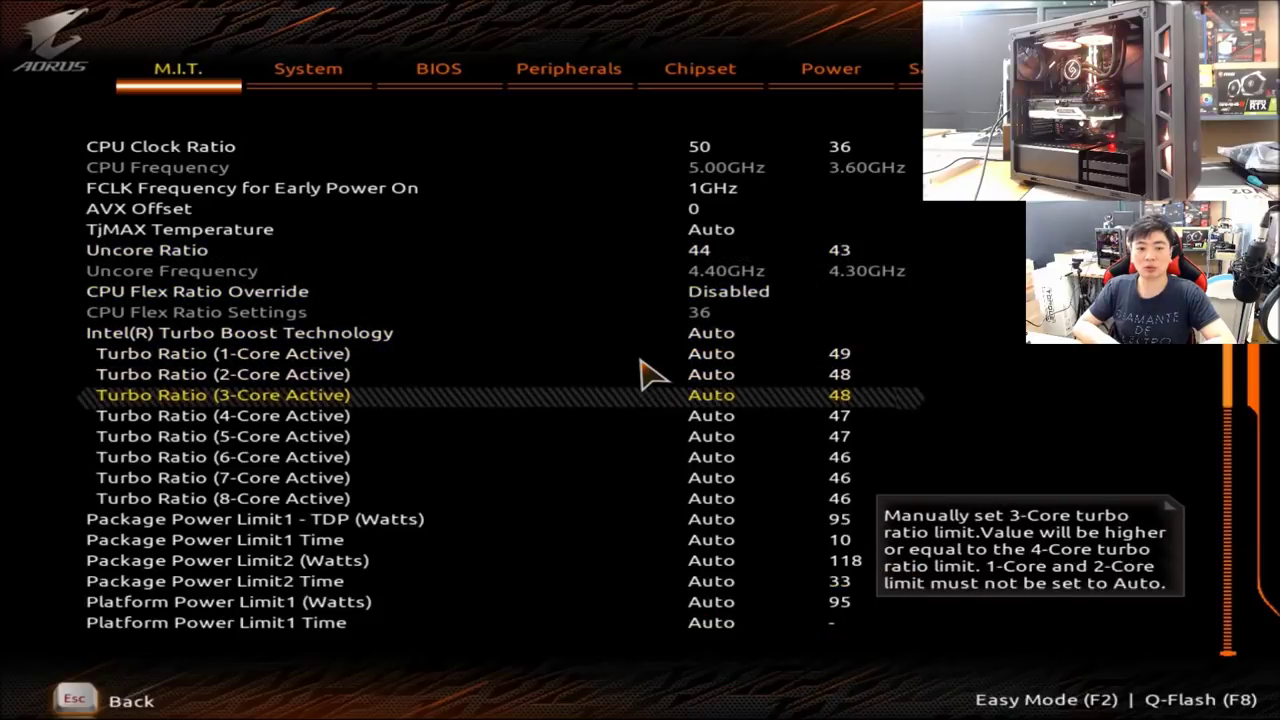
key("Down")
key("Down")
key("Down")
key("Down")
key("Down")
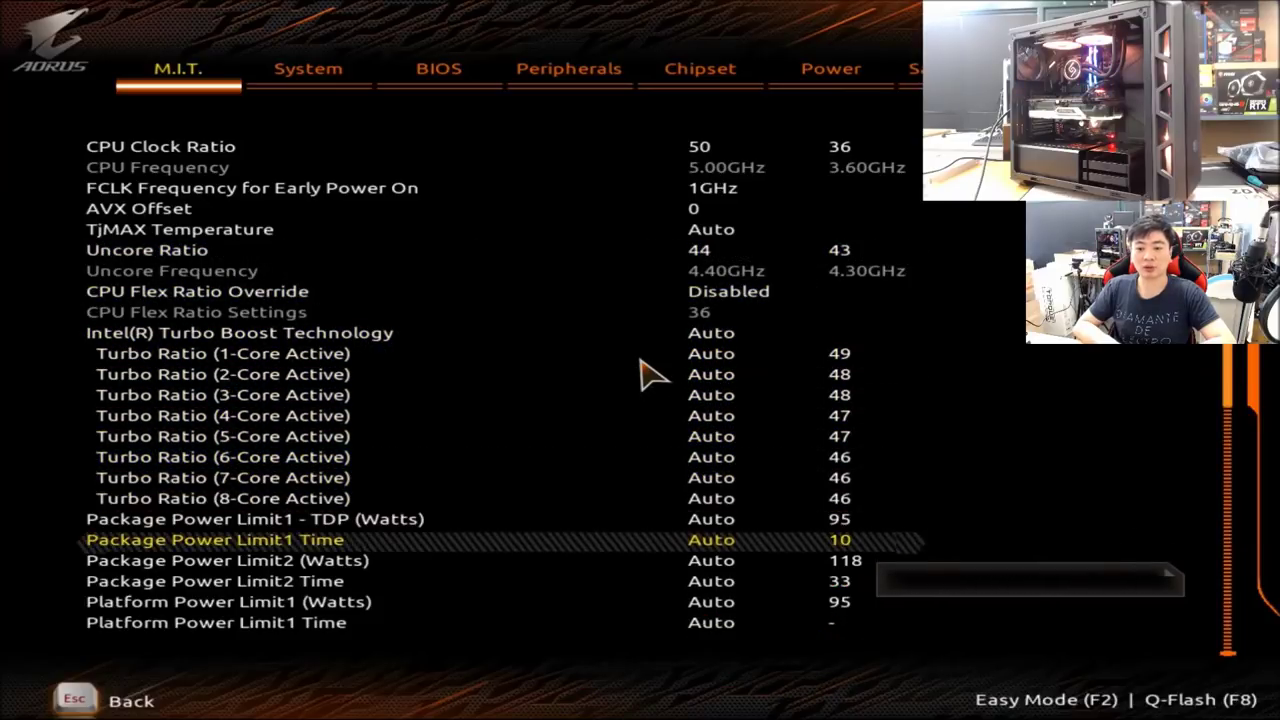
key("Up")
key("Return")
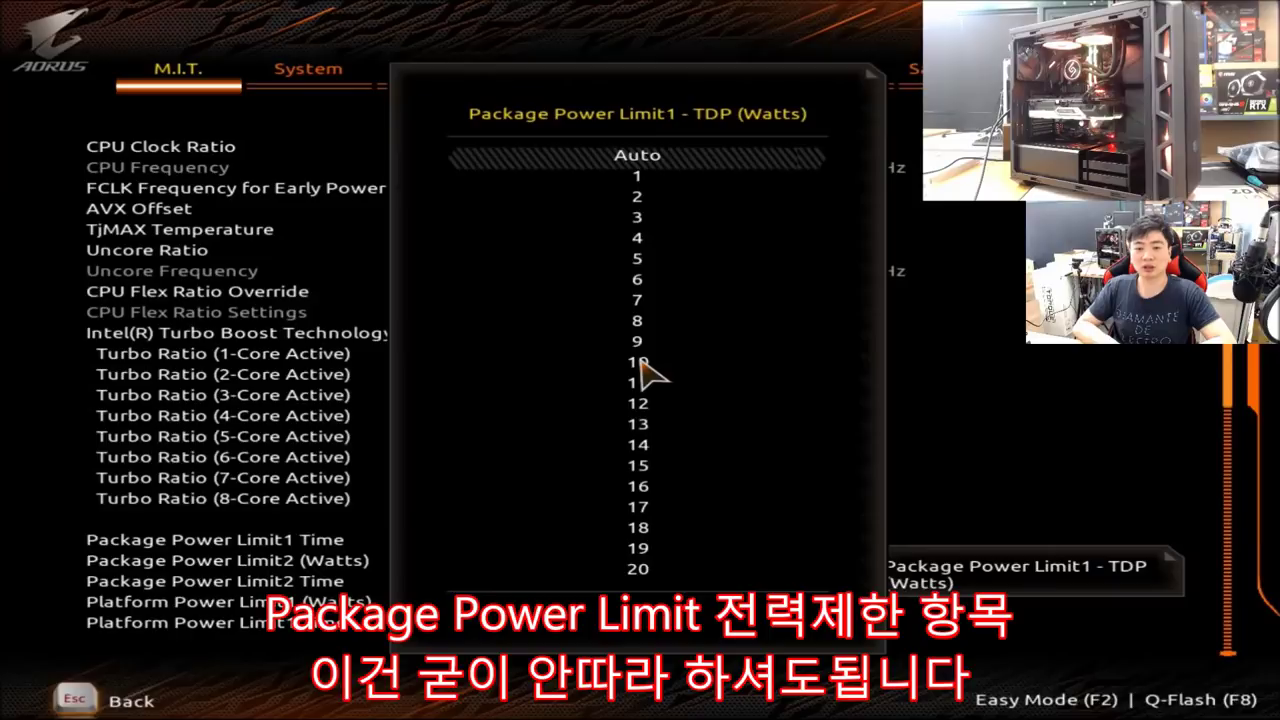
key("End")
key("Return")
- Raise Package Power Limit2 (Watts) to its maximum value of 4090
key("Down")
key("Down")
key("Return")
key("End")
key("Return")
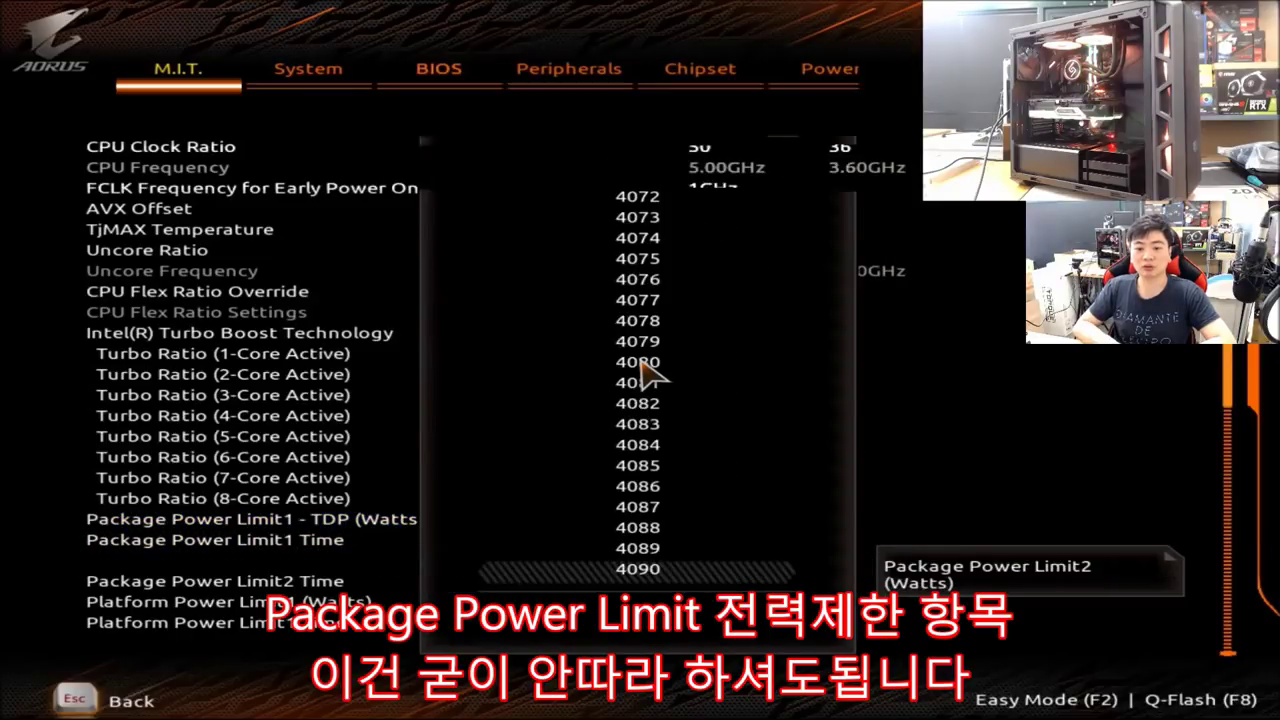
- Set Platform Power Limit1 (Watts) to 4090
key("Down")
key("Down")
key("Return")
key("End")
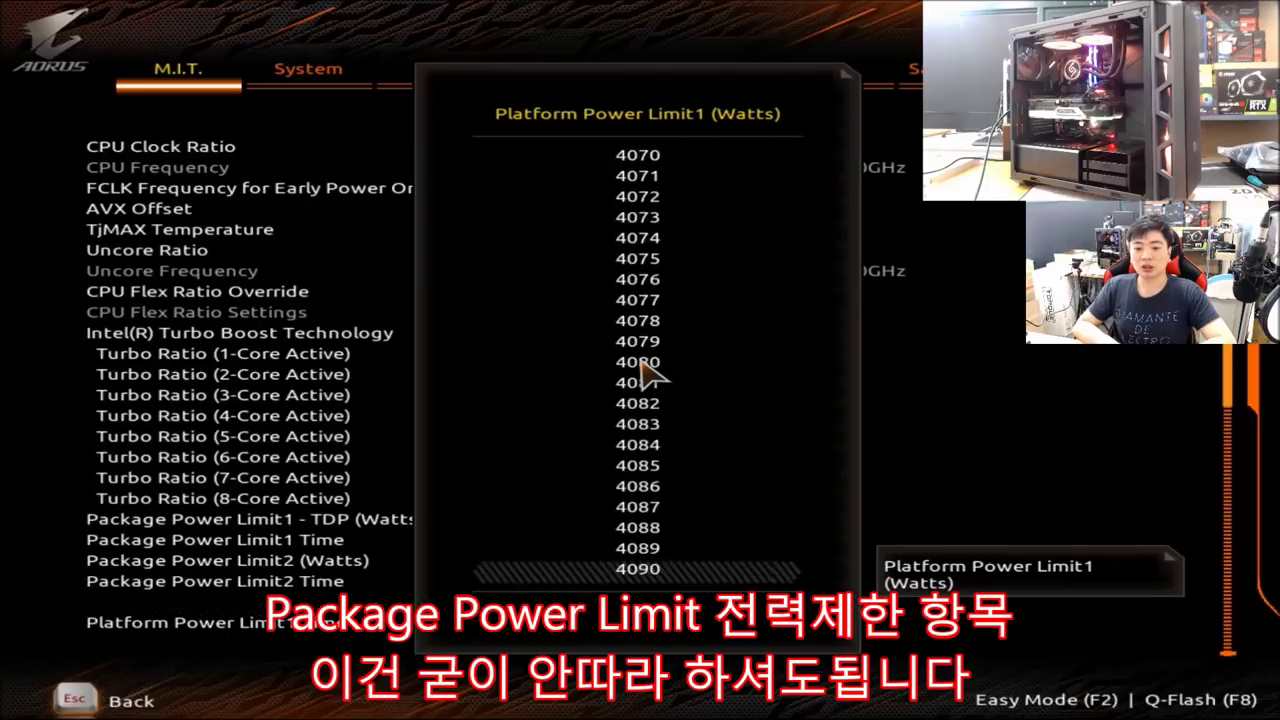
key("Return")
- Set Platform Power Limit2 (Watts) to its maximum value of 4090
key("Down")
key("Down")
key("Down")
key("Down")
key("Down")
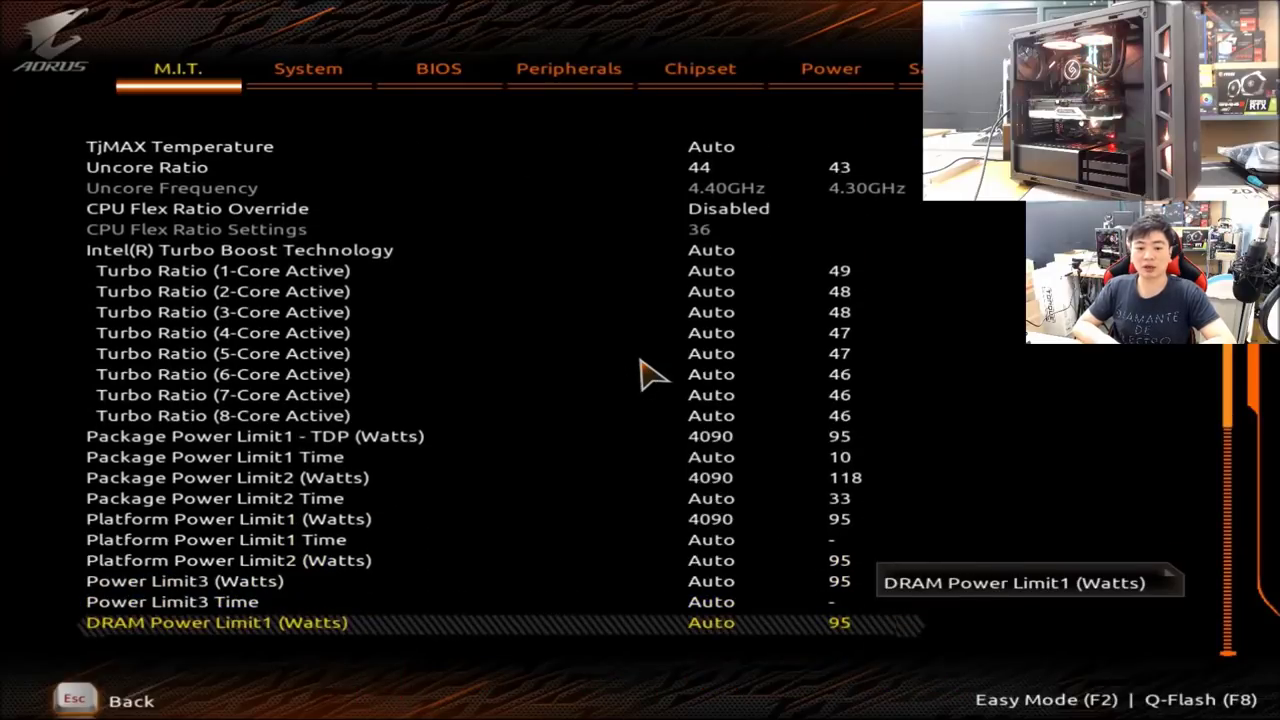
key("Up")
key("Up")
key("Up")
key("Return")
key("End")
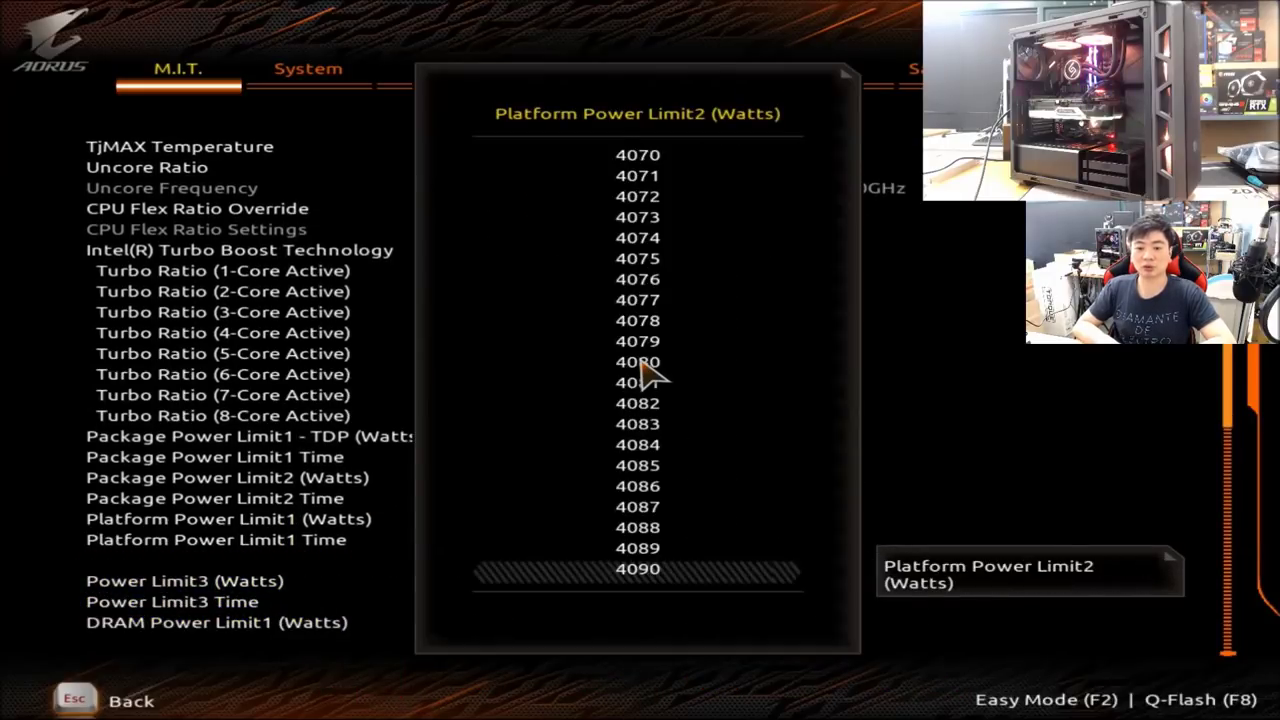
key("Return")
- Set Power Limit3 (Watts) to the highest value in its list, 4090
key("Down")
key("Down")
key("Down")
key("Down")
key("Down")
key("Down")
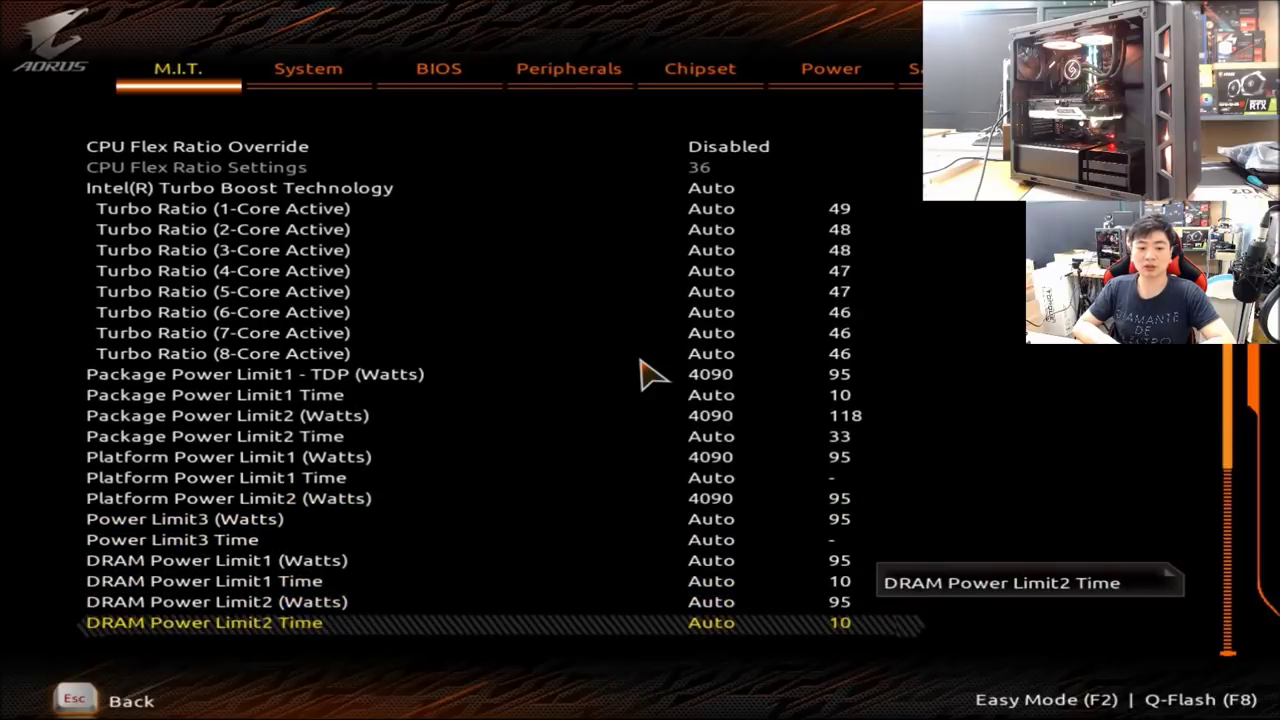
key("Up")
key("Up")
key("Up")
key("Up")
key("Up")
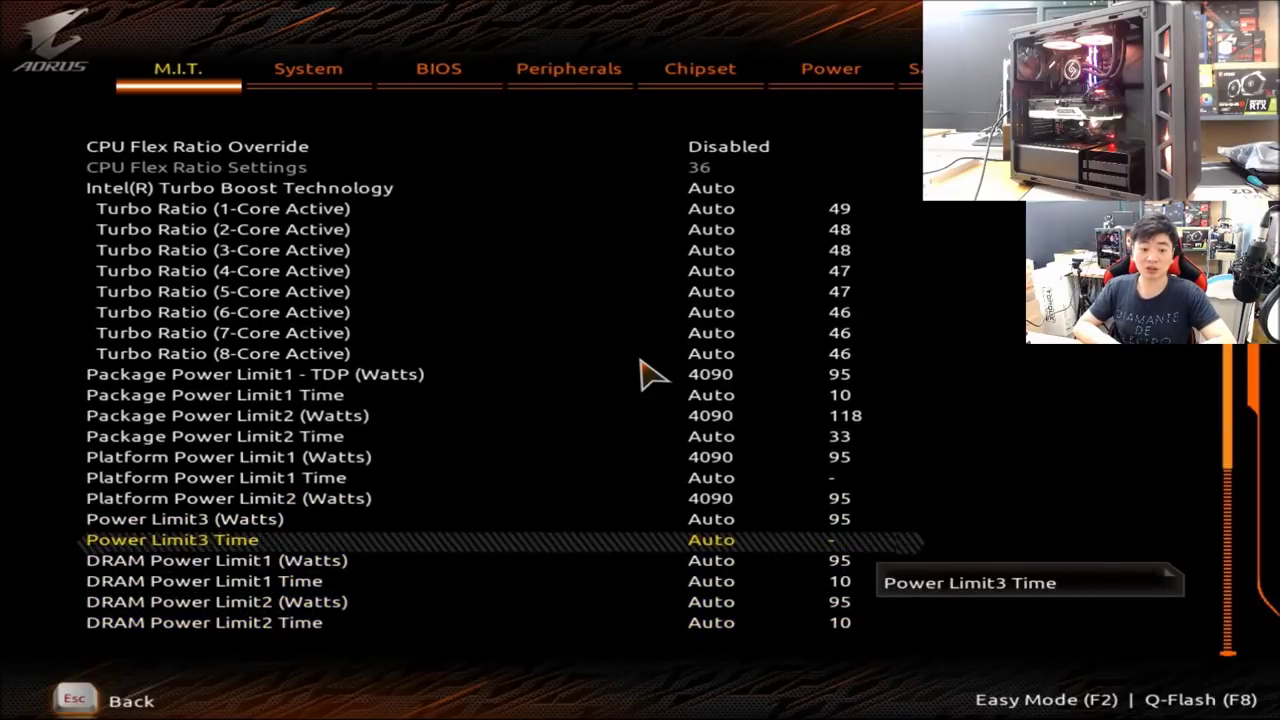
key("Return")
key("End")
key("Return")
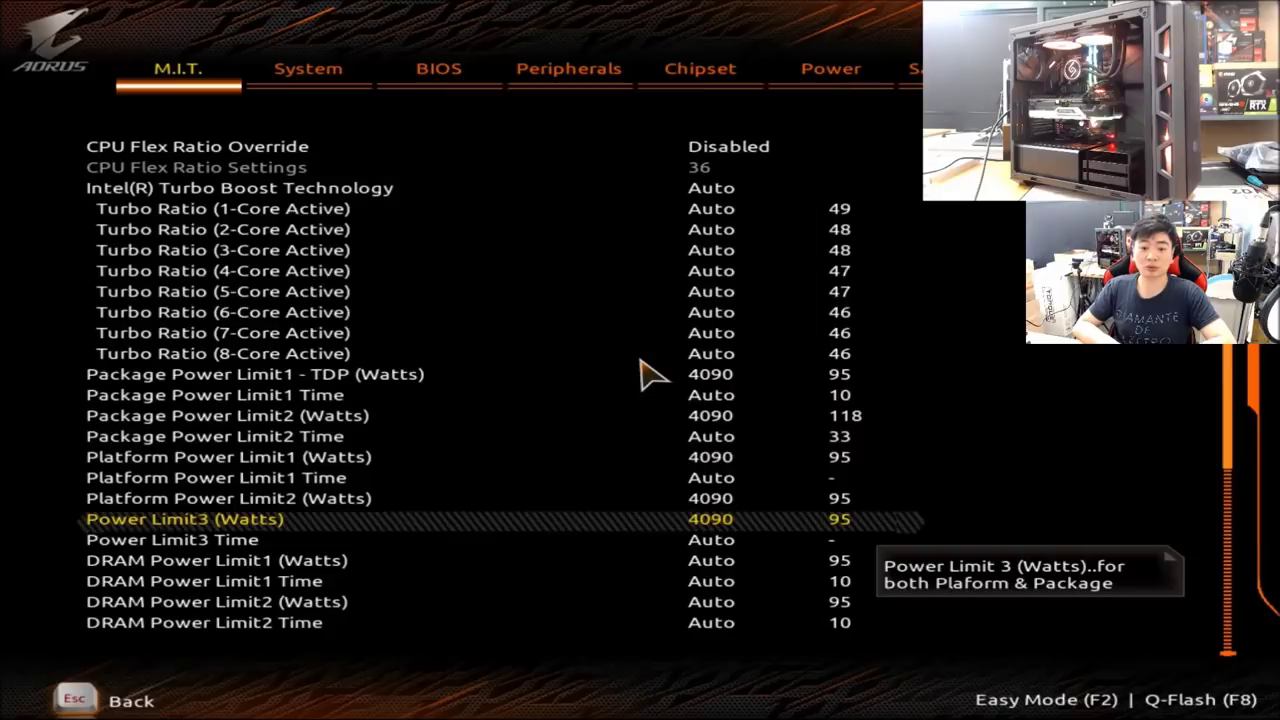
- Raise DRAM Power Limit1 (Watts) to 4090
key("Down")
key("Down")
key("Return")
key("End")
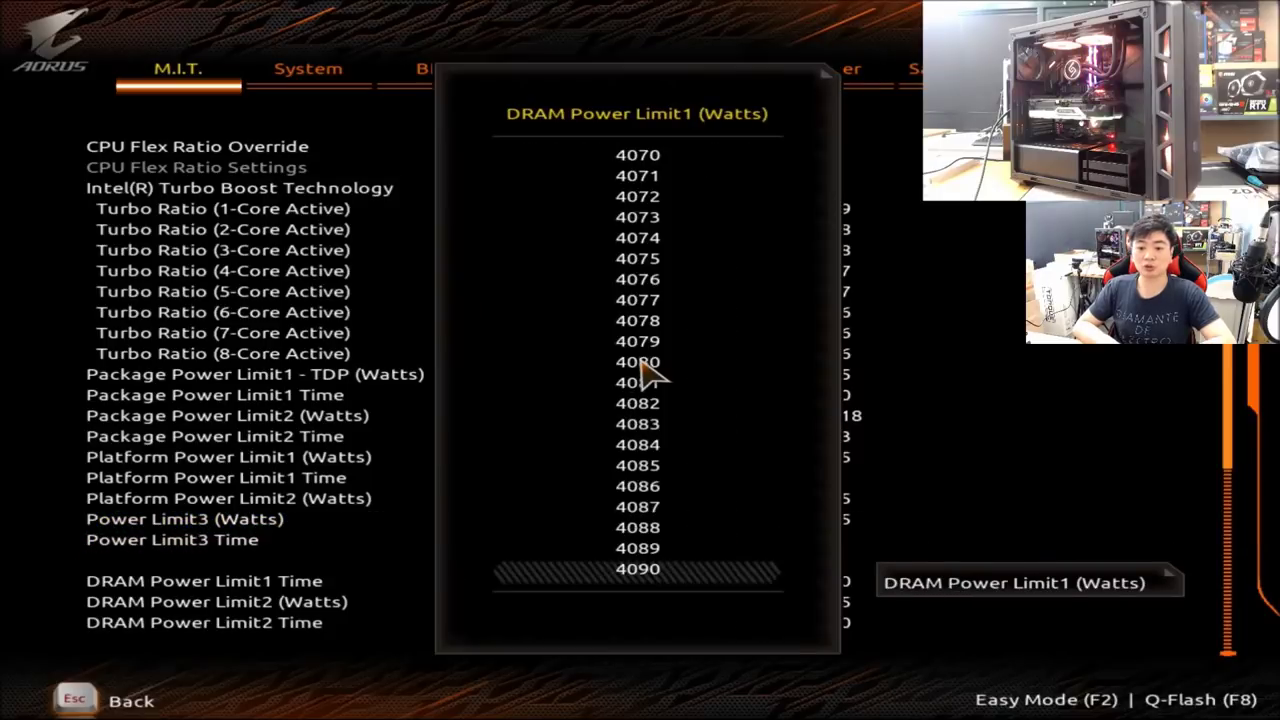
key("Return")
- Raise DRAM Power Limit2 (Watts) to its maximum value of 4090
key("Down")
key("Down")
key("Up")
key("Down")
key("Return")
key("End")
key("Return")
- Set CPU Enhanced Halt (C1E) to Disabled
key("Down")
key("Down")
key("Down")
key("Down")
key("Down")
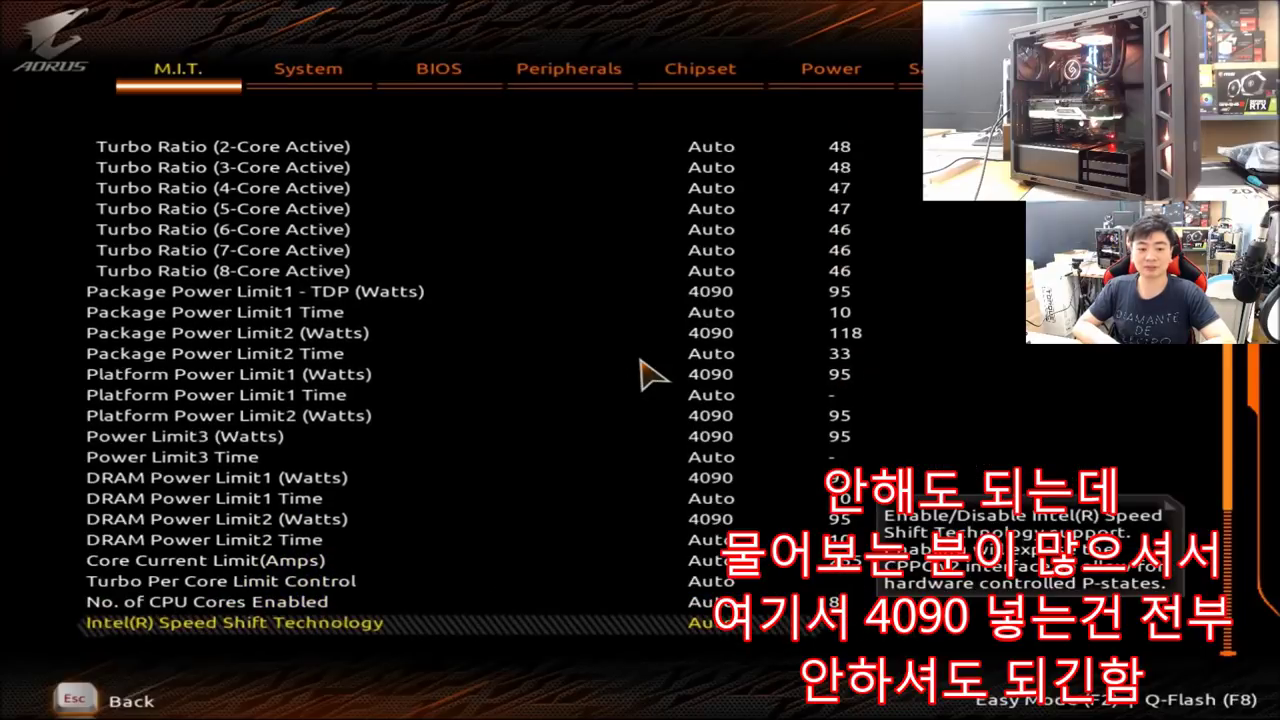
key("Up")
key("Up")
key("Up")
key("Down")
key("Down")
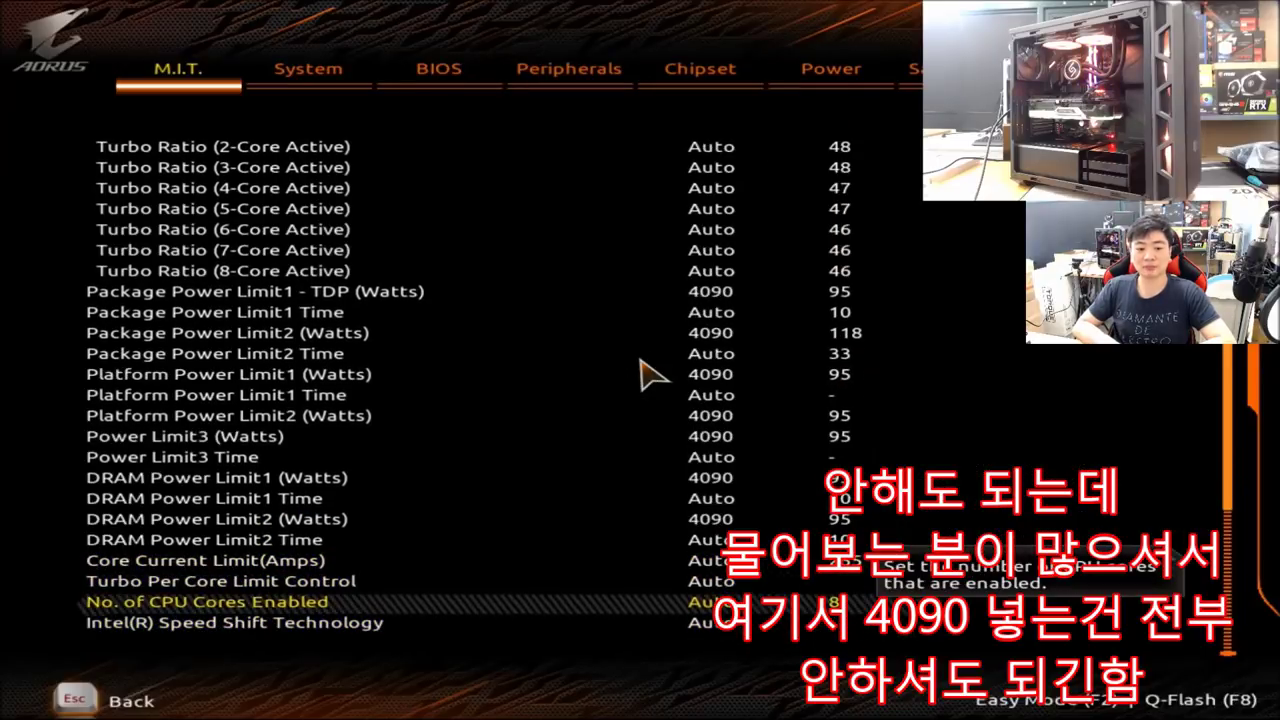
key("Down")
key("Down")
key("Down")
key("Up")
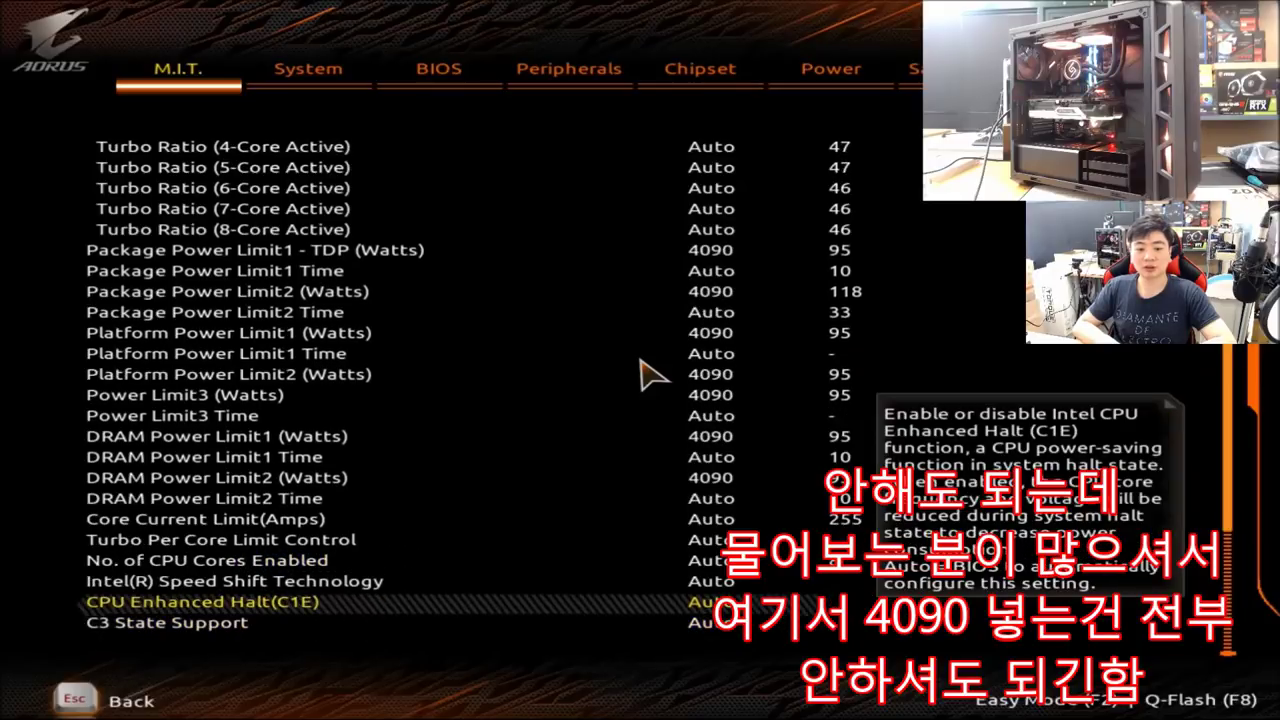
key("Return")
key("Down")
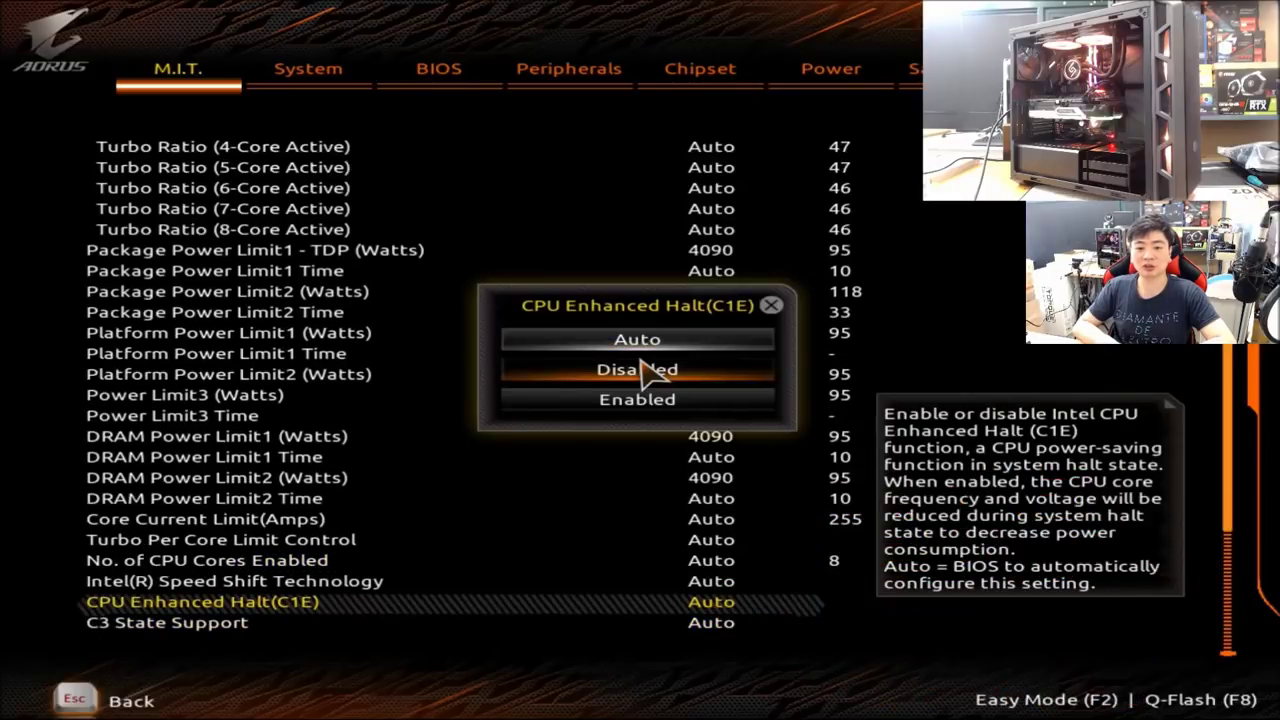
key("Return")
- Set C3 State Support to Disabled
key("Down")
key("Return")
key("Down")
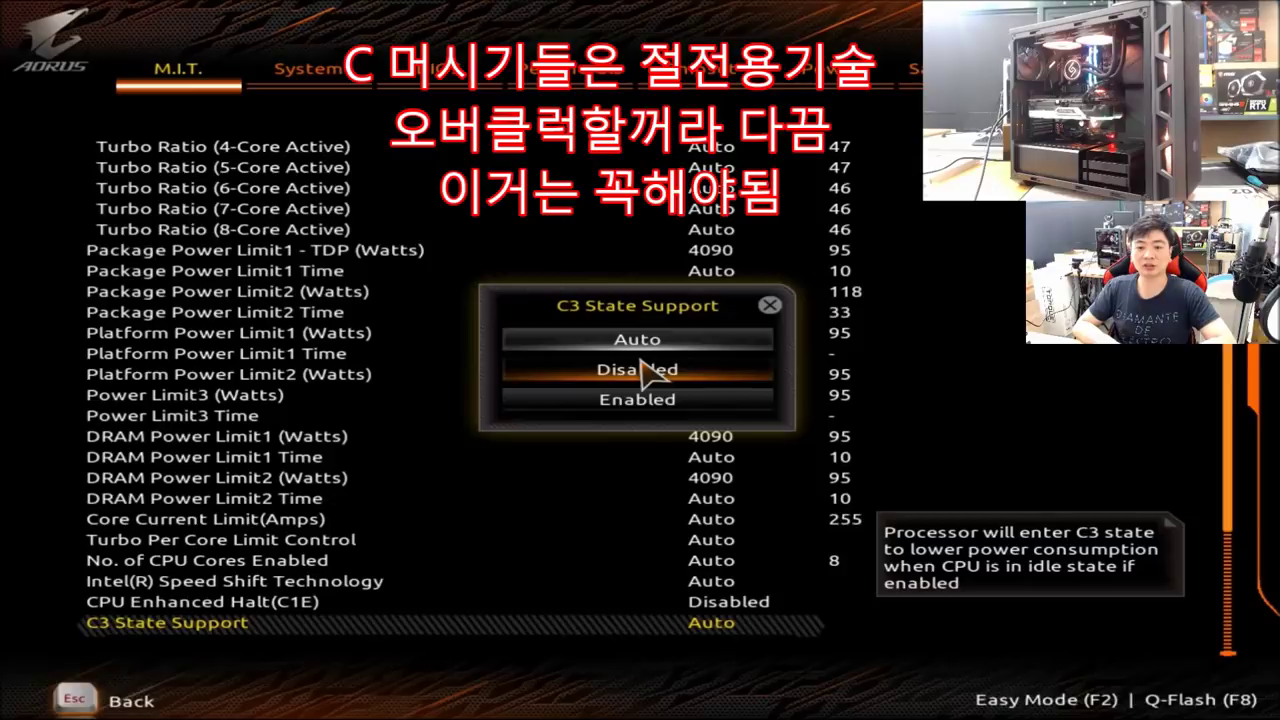
key("Return")
- Set C6/C7 State Support to Disabled
key("Down")
key("Down")
key("Down")
key("Up")
key("Up")
key("Up")
key("Down")
key("Return")
key("Down")
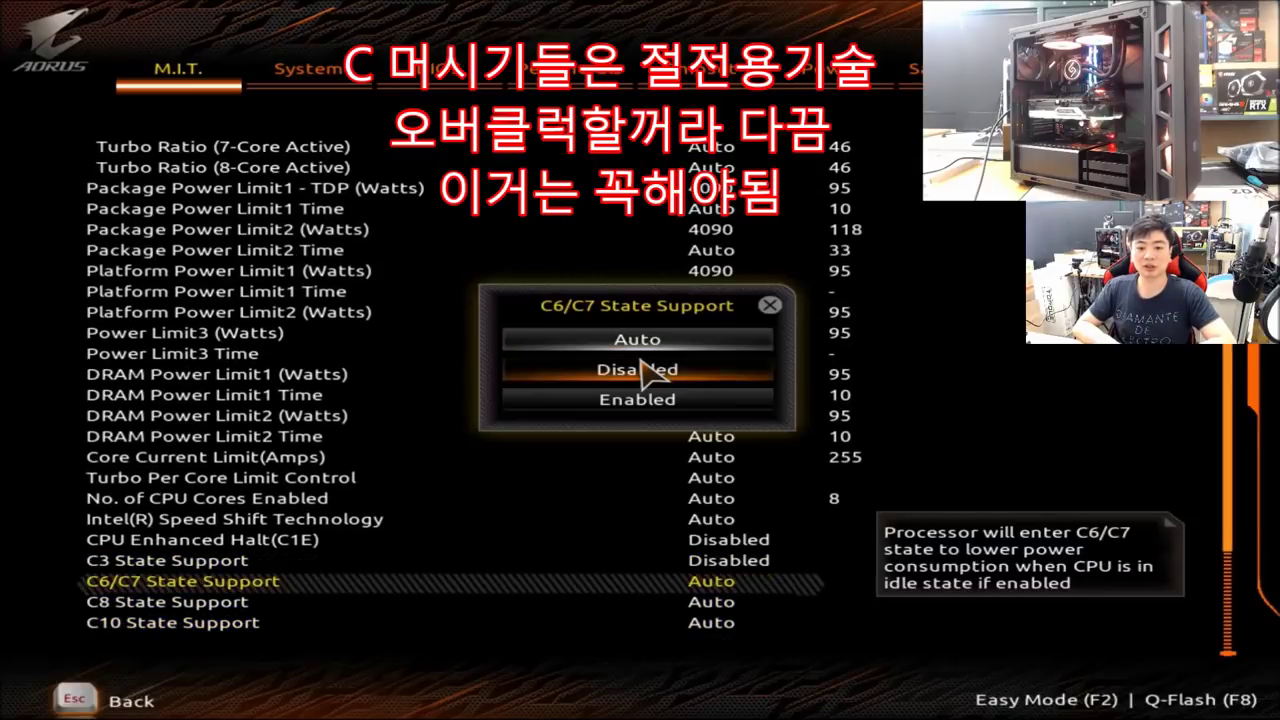
key("Return")
- Set both C8 State Support and C10 State Support to Disabled
key("Down")
key("Return")
left_click(643, 370)
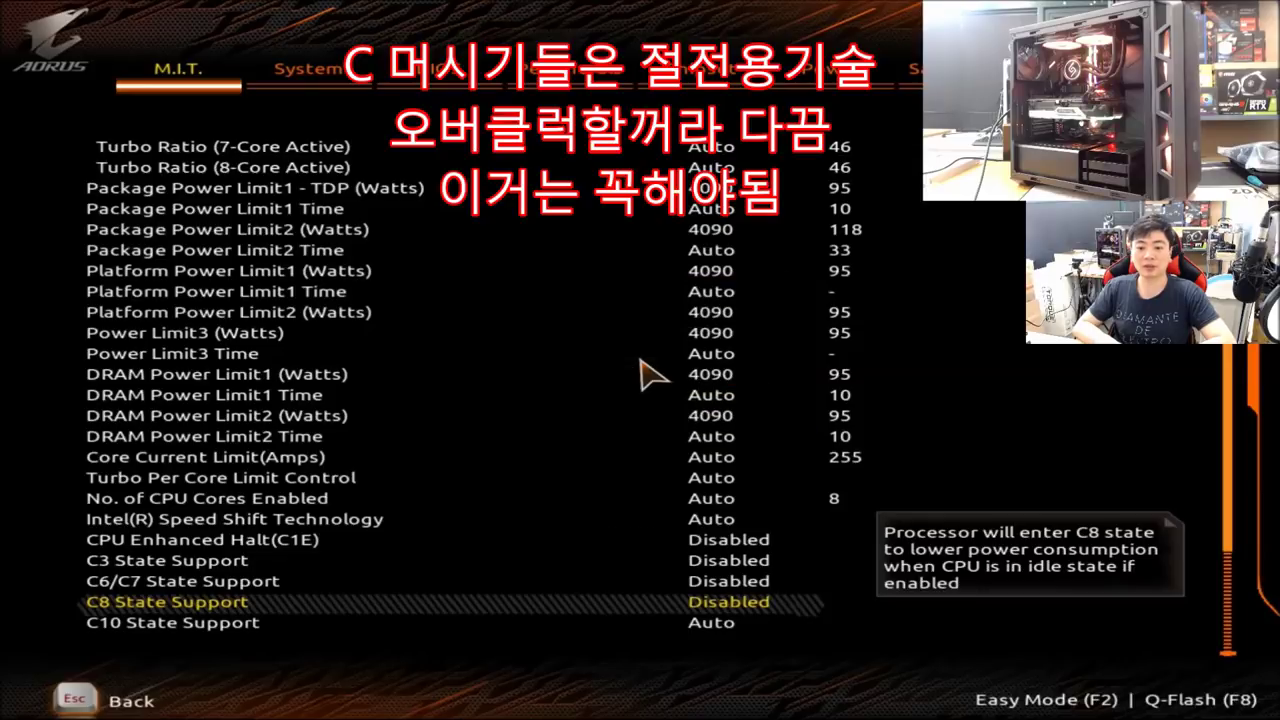
key("Down")
key("Return")
left_click(648, 372)
- Look through the available options for Package C State limit without changing the setting
key("Down")
key("Down")
key("Down")
key("Down")
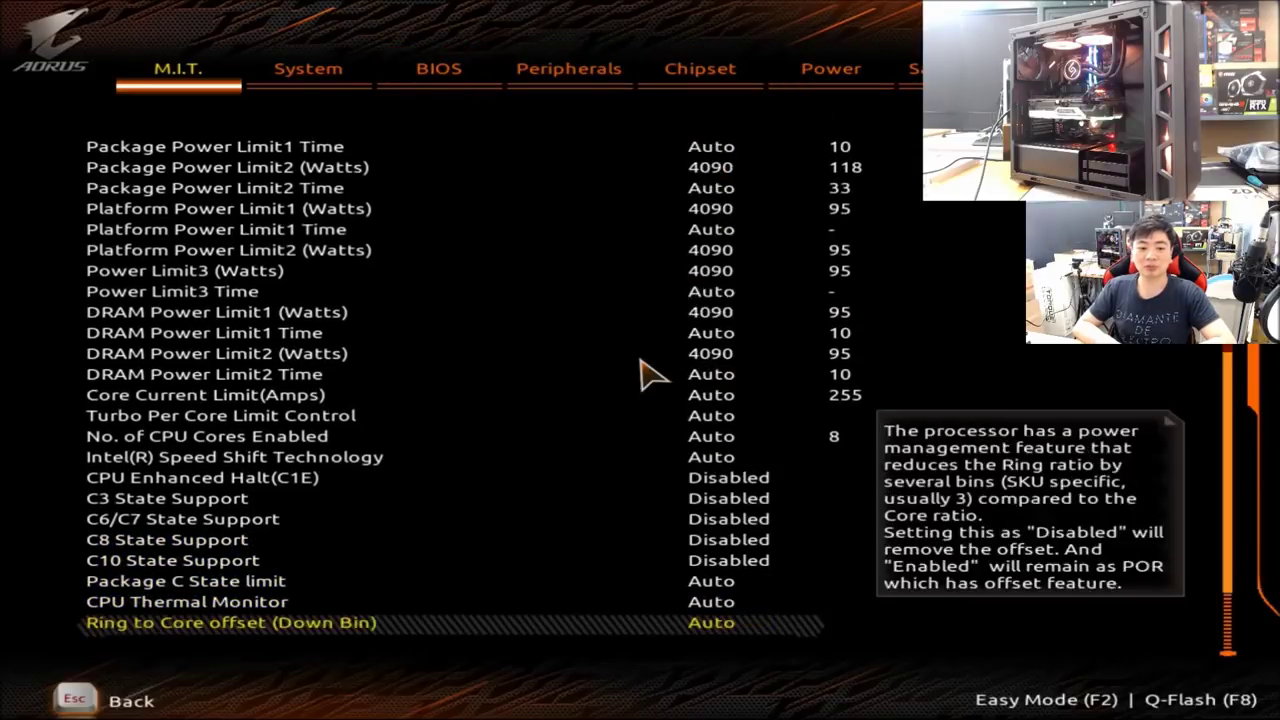
key("Up")
key("Up")
key("Up")
key("Return")
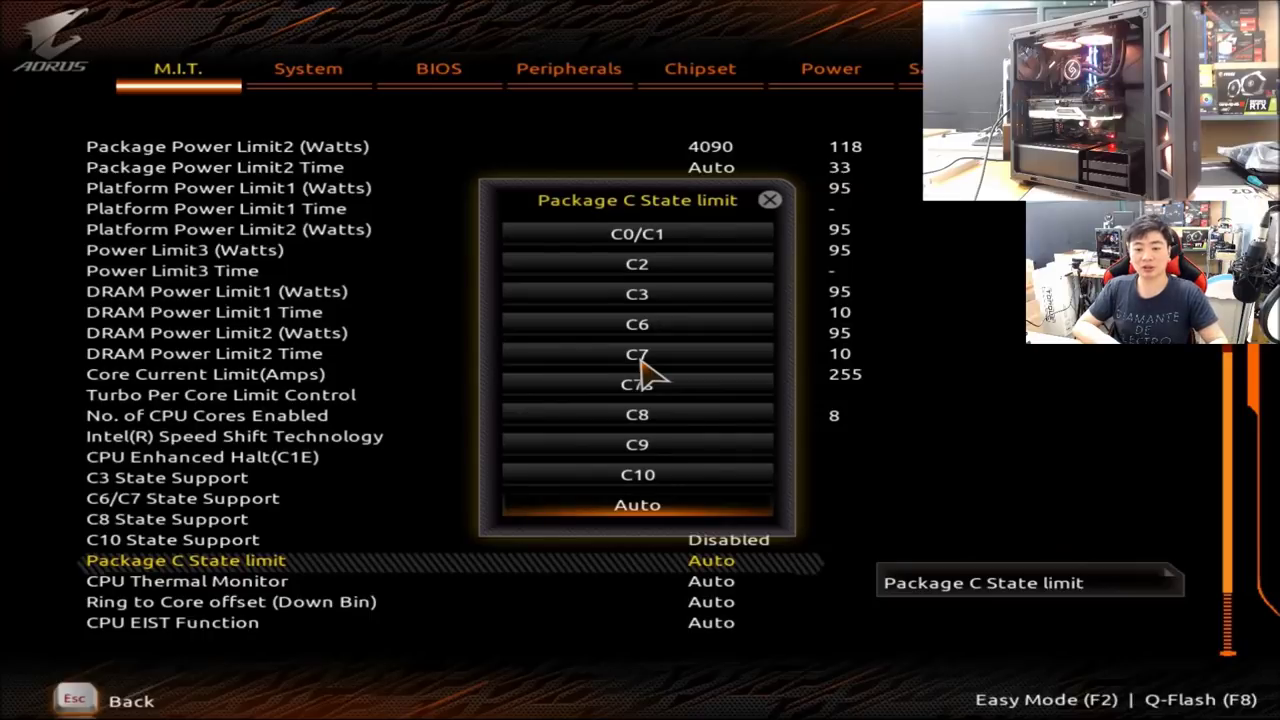
key("Escape")
- Set Ring to Core offset (Down Bin) to Disabled
key("Down")
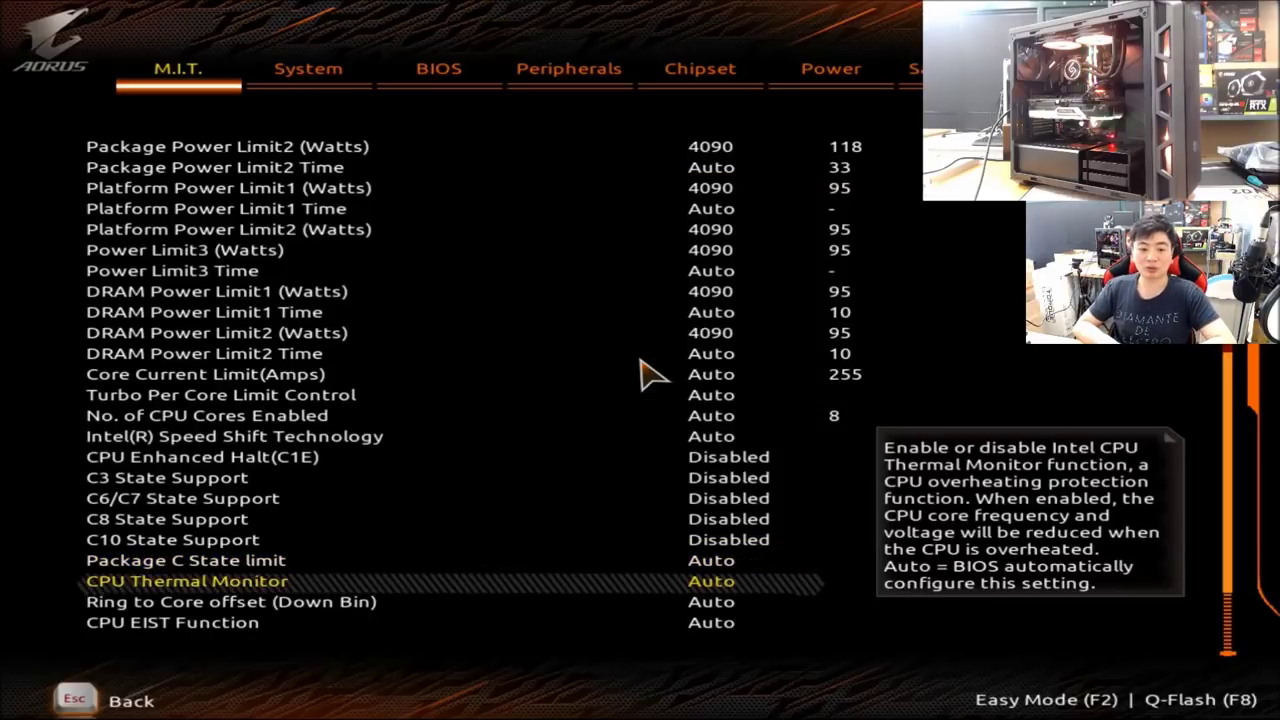
key("Down")
key("Down")
key("Down")
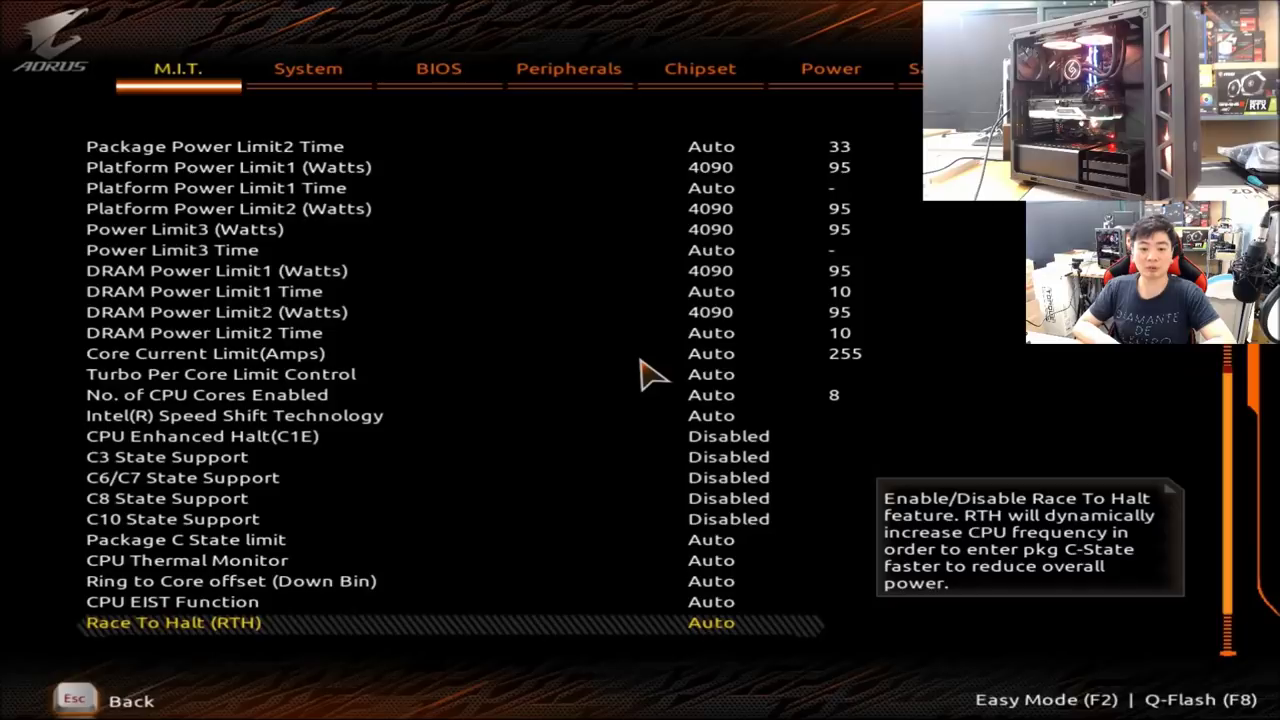
key("Up")
key("Up")
key("Return")
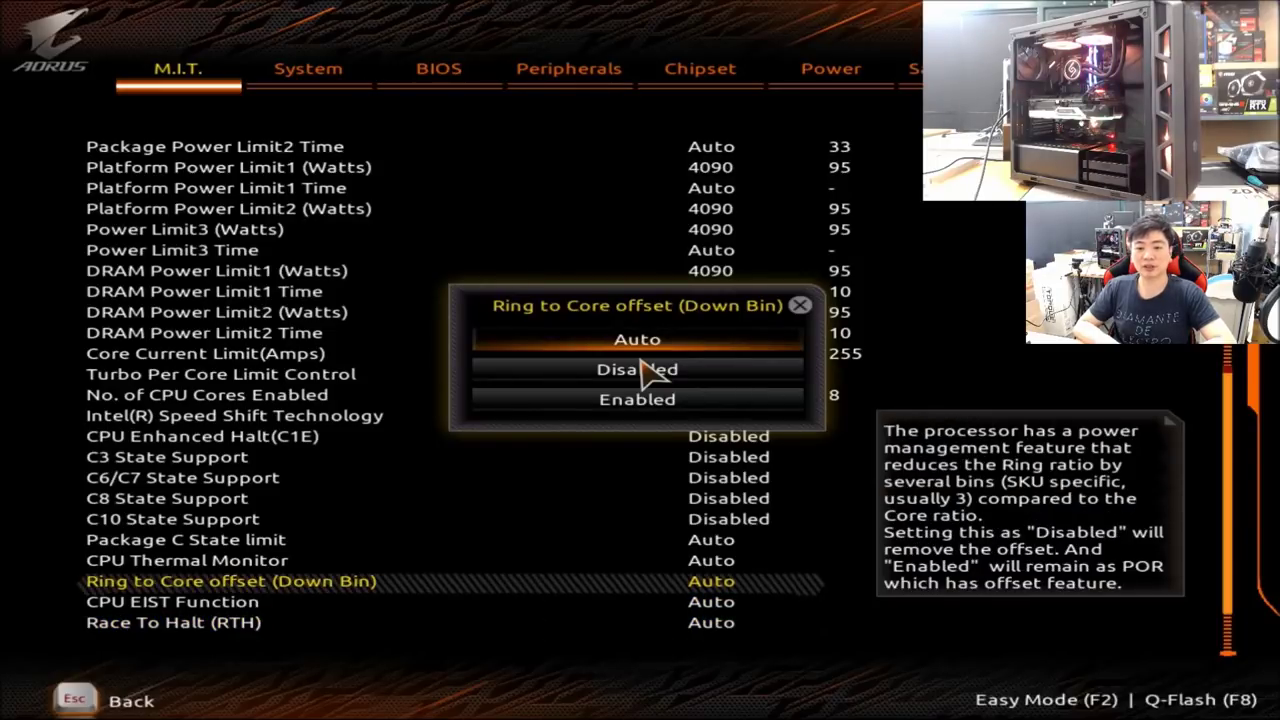
key("Down")
key("Return")
- Set CPU EIST Function to Disabled
key("Down")
key("Return")
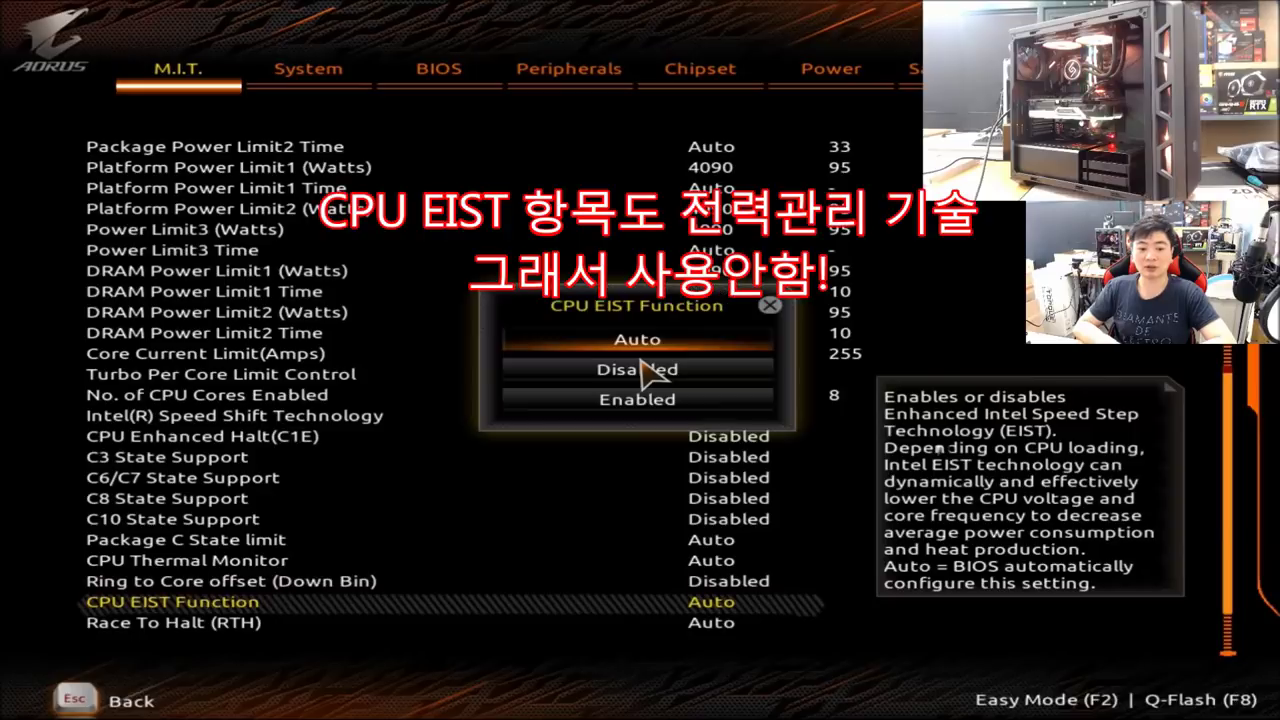
key("Down")
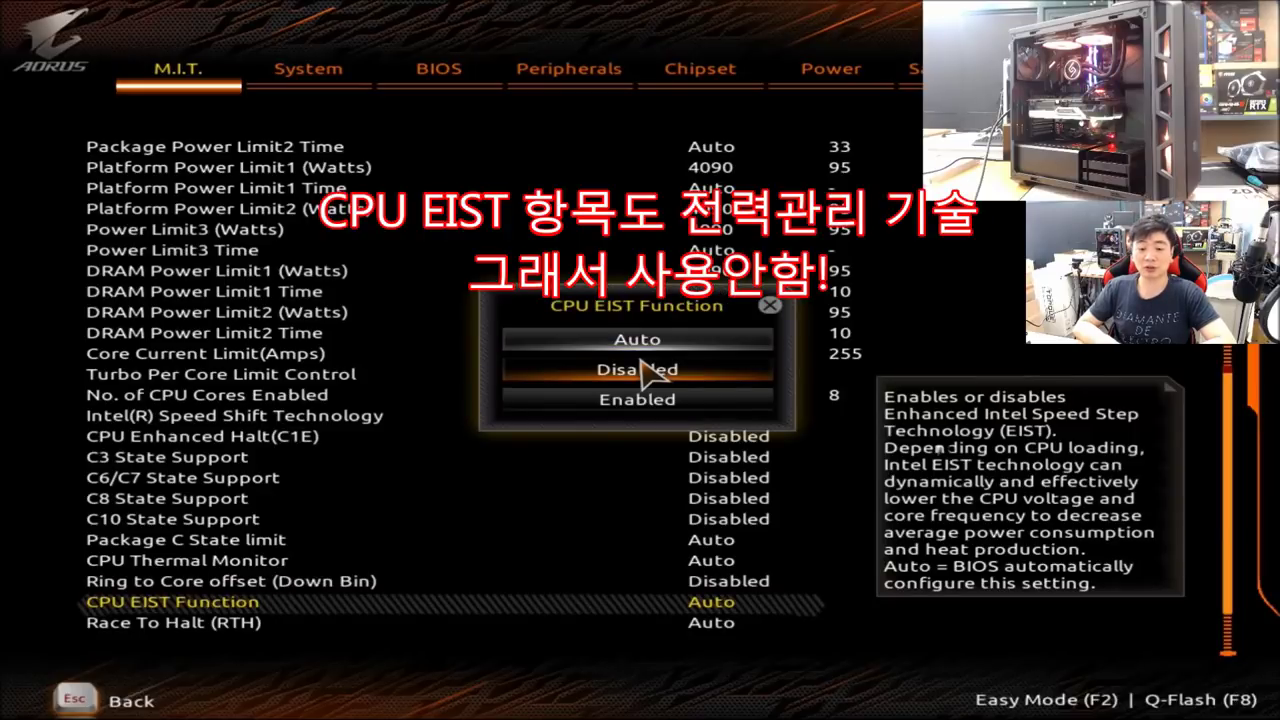
key("Return")
- Examine the remaining Advanced CPU Core Settings after CPU EIST Function, such as Race To Halt and Energy Efficient Turbo
key("Down")
key("Down")
key("Down")
key("Down")
key("Down")
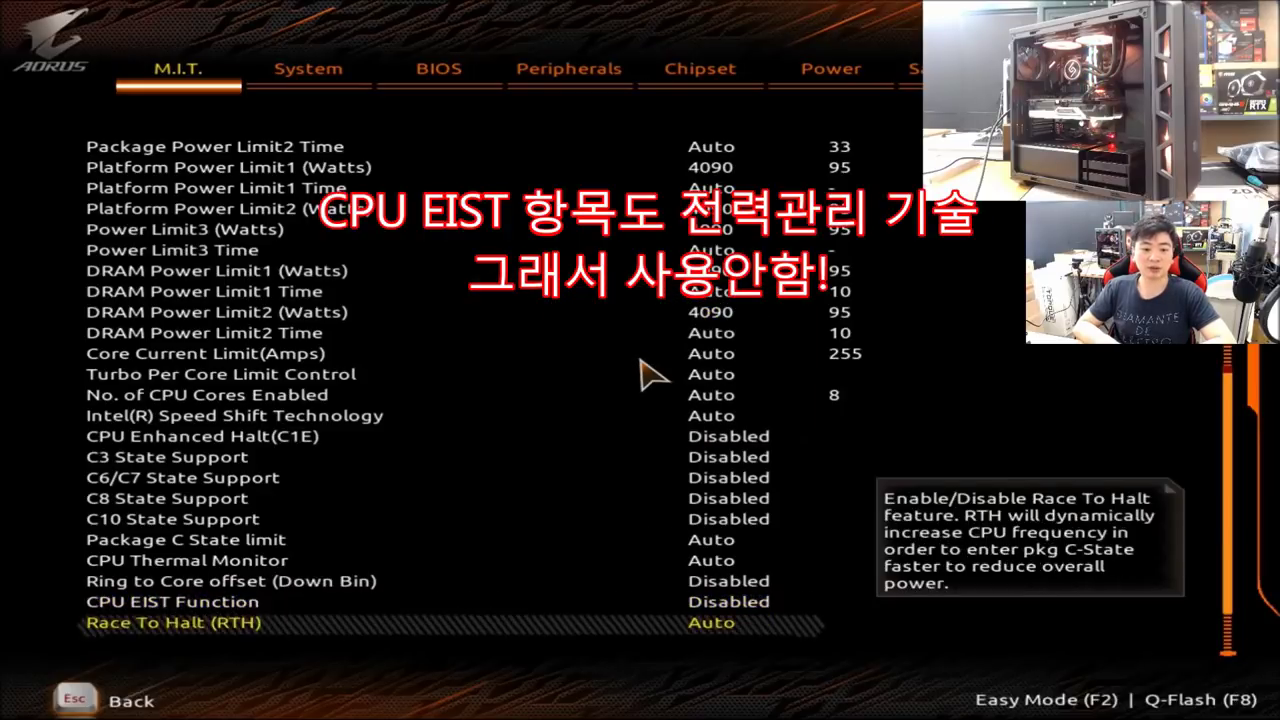
key("Down")
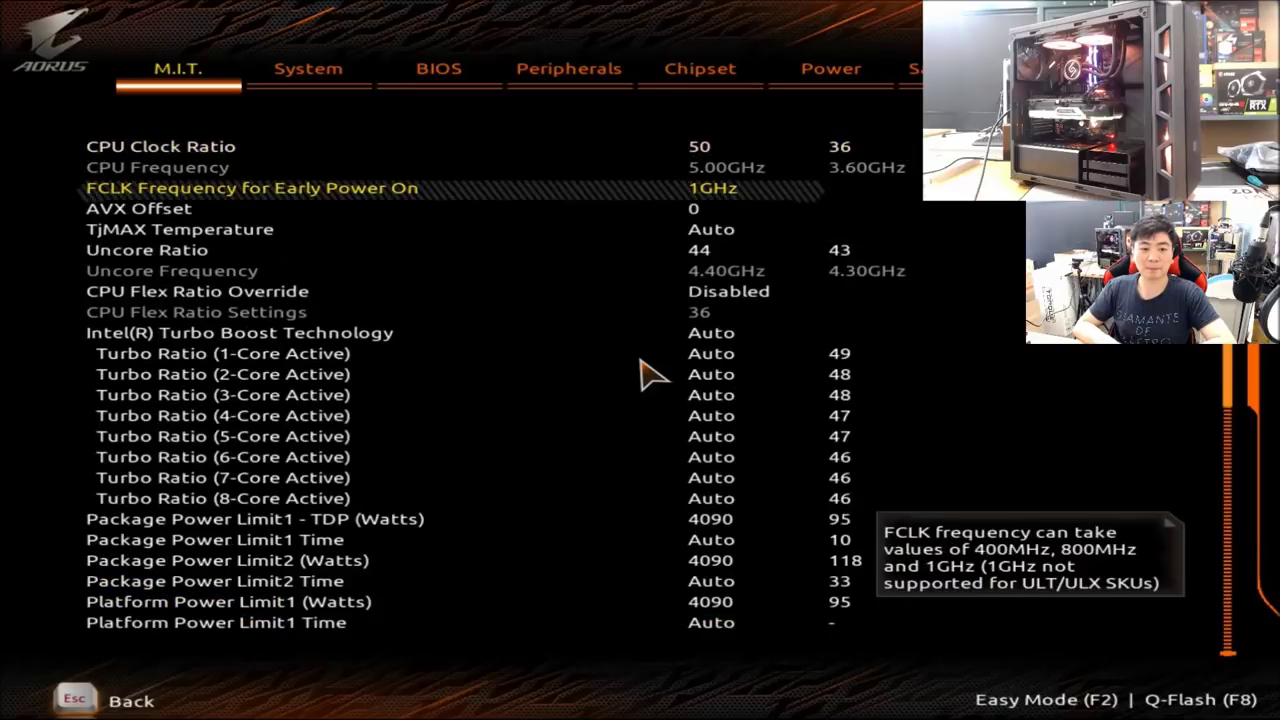
key("Up")
key("Up")
key("Up")
key("Up")
key("Up")
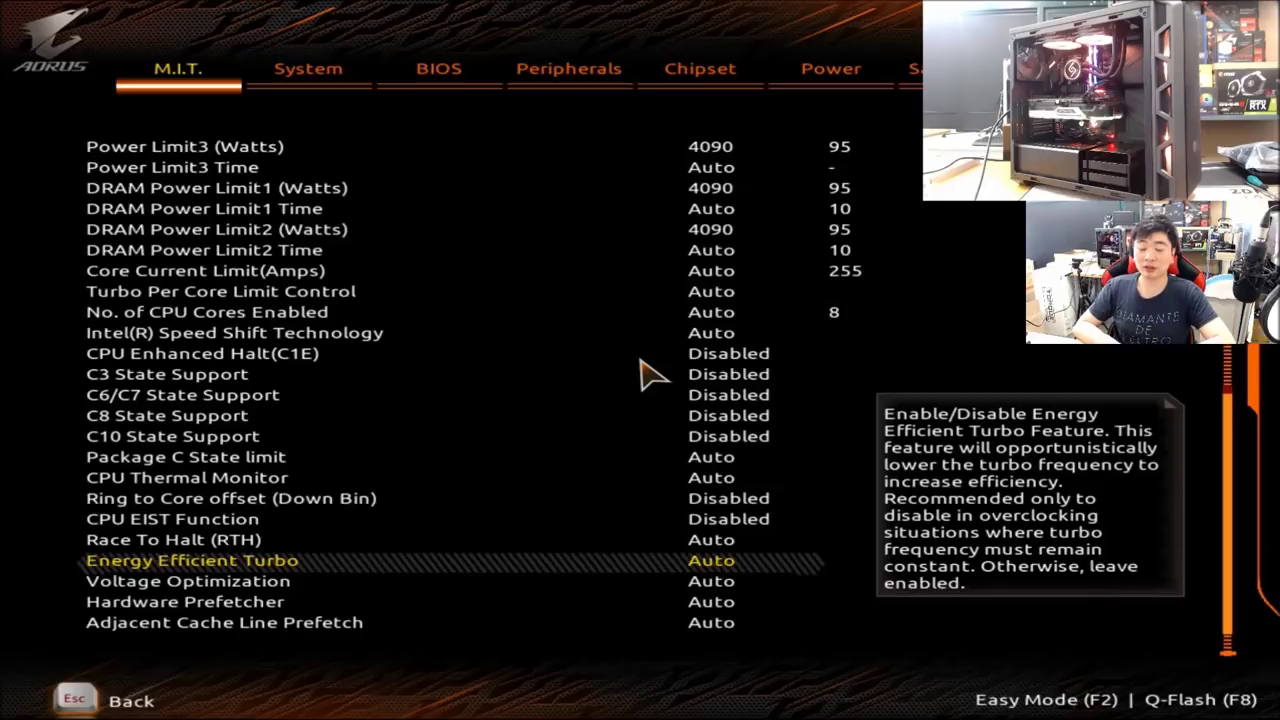
- Set Core Current Limit (Amps) to 255
key("Up")
key("Up")
key("Up")
key("Up")
key("Up")
key("Up")
key("Up")
key("Up")
key("Up")
key("Up")
key("Up")
key("Up")
key("Up")
key("Up")
key("Return")
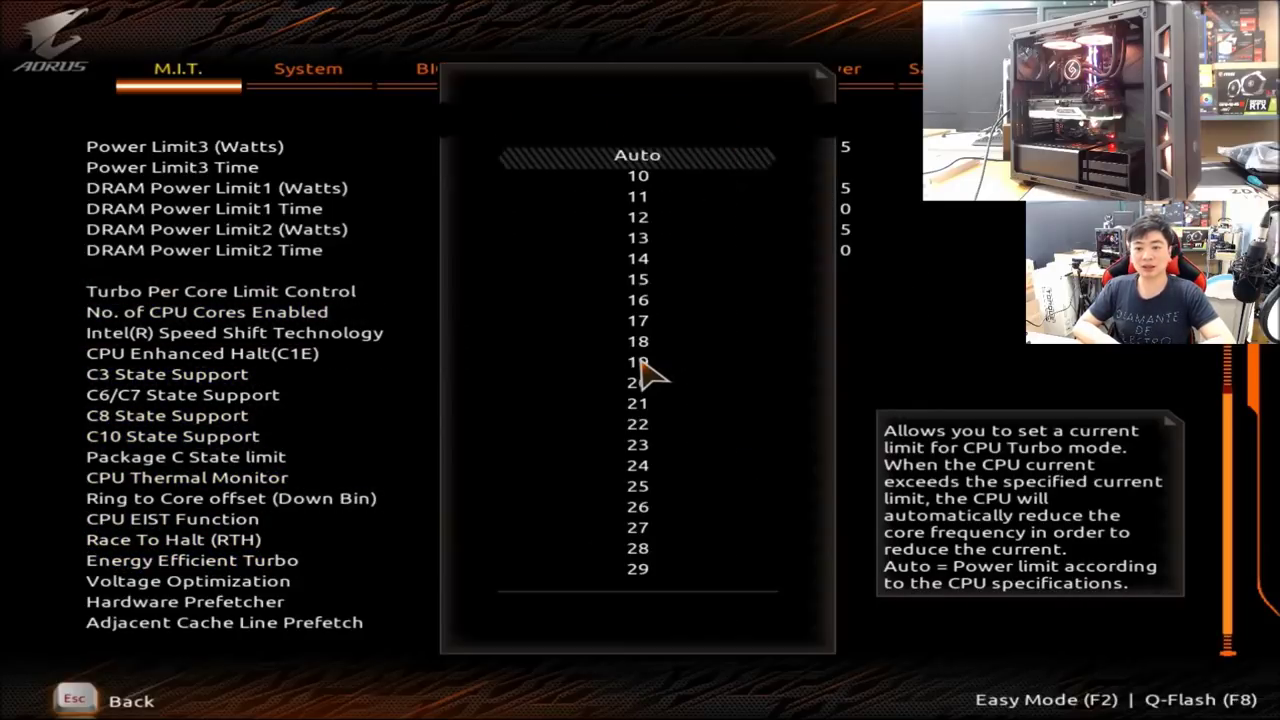
key("Up")
key("Return")
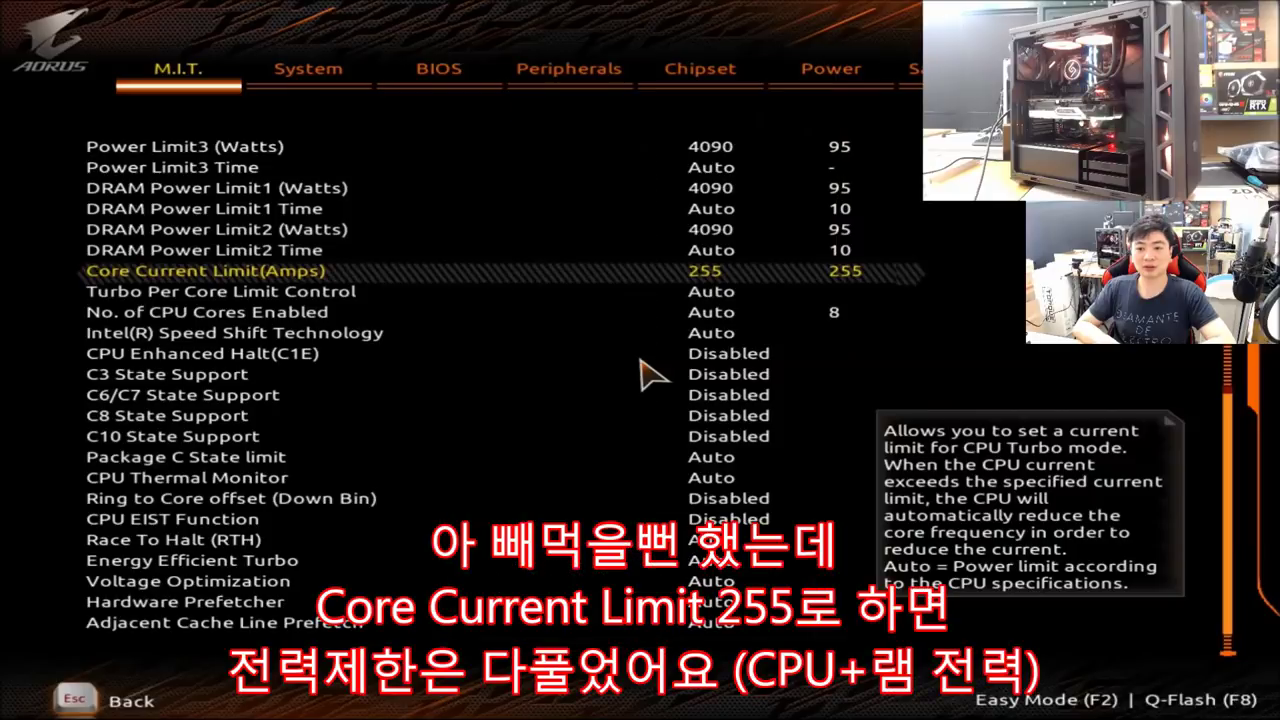
- Review the power limit entries up to Package Power Limit1 - TDP and go back to the Advanced Frequency Settings page
key("Up")
key("Up")
key("Up")
key("Up")
key("Up")
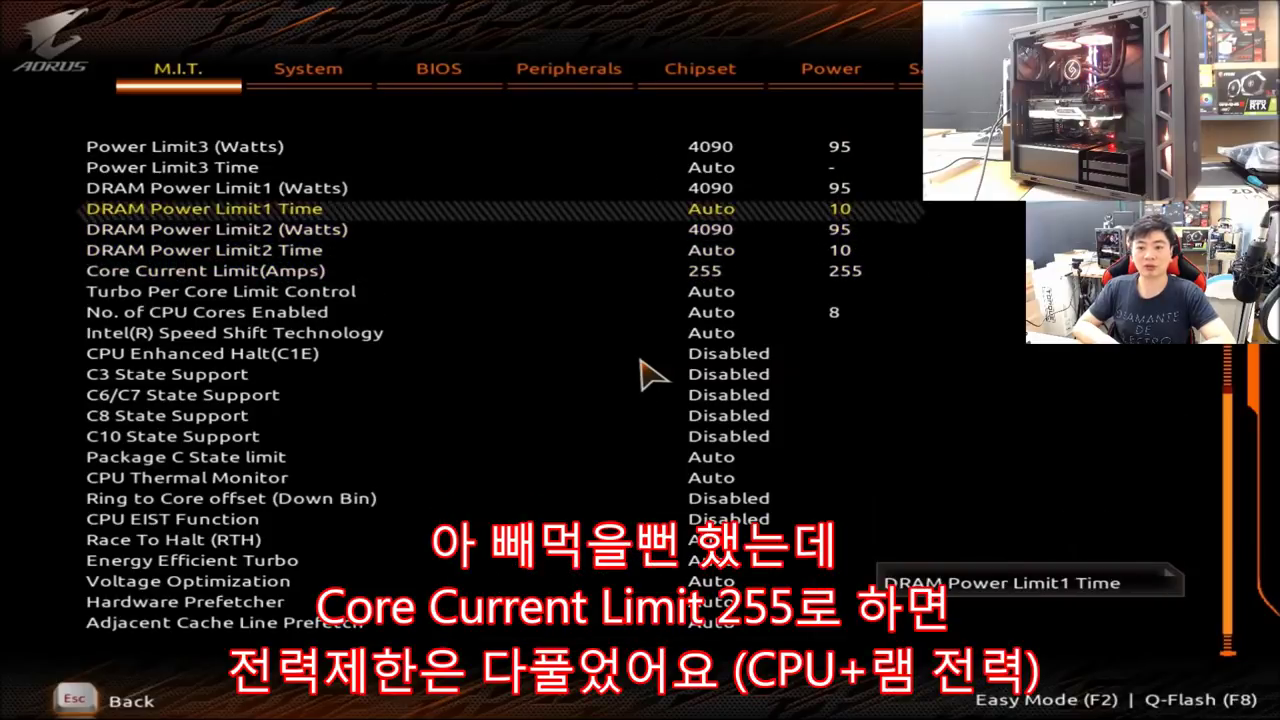
key("Up")
key("Up")
key("Up")
key("Up")
key("Up")
key("Up")
key("Up")
key("Up")
key("Up")
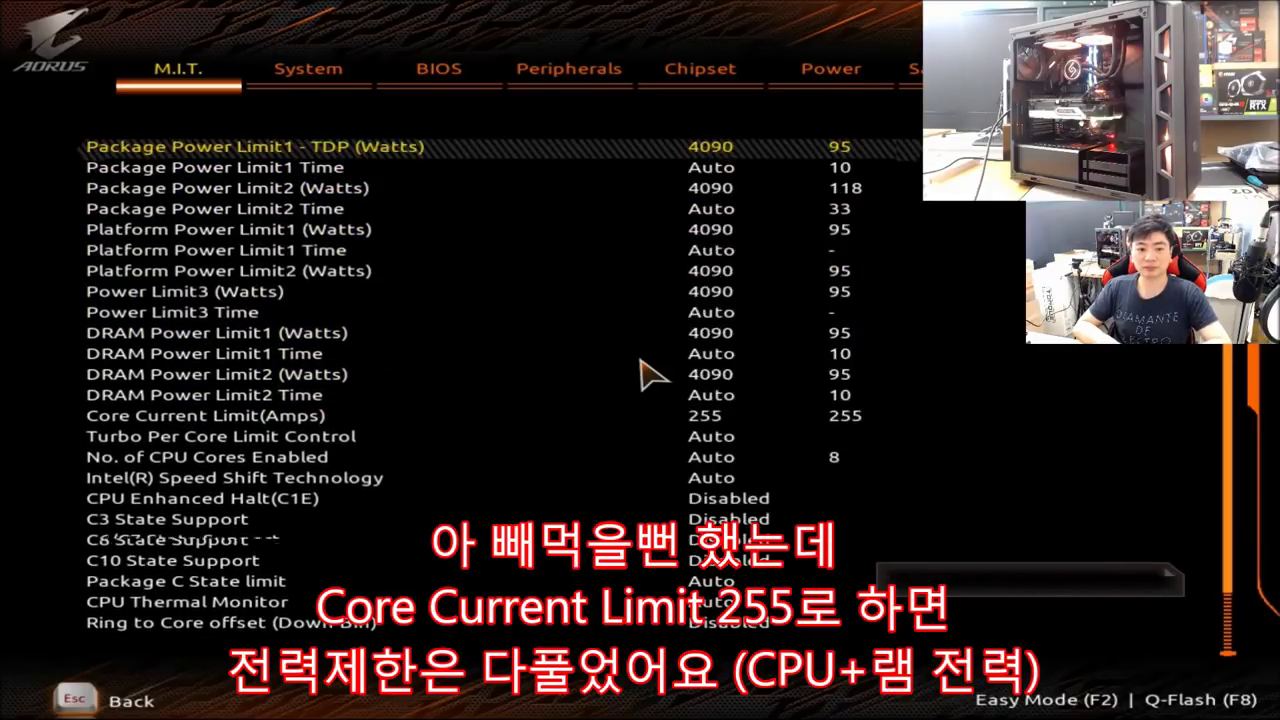
key("Escape")
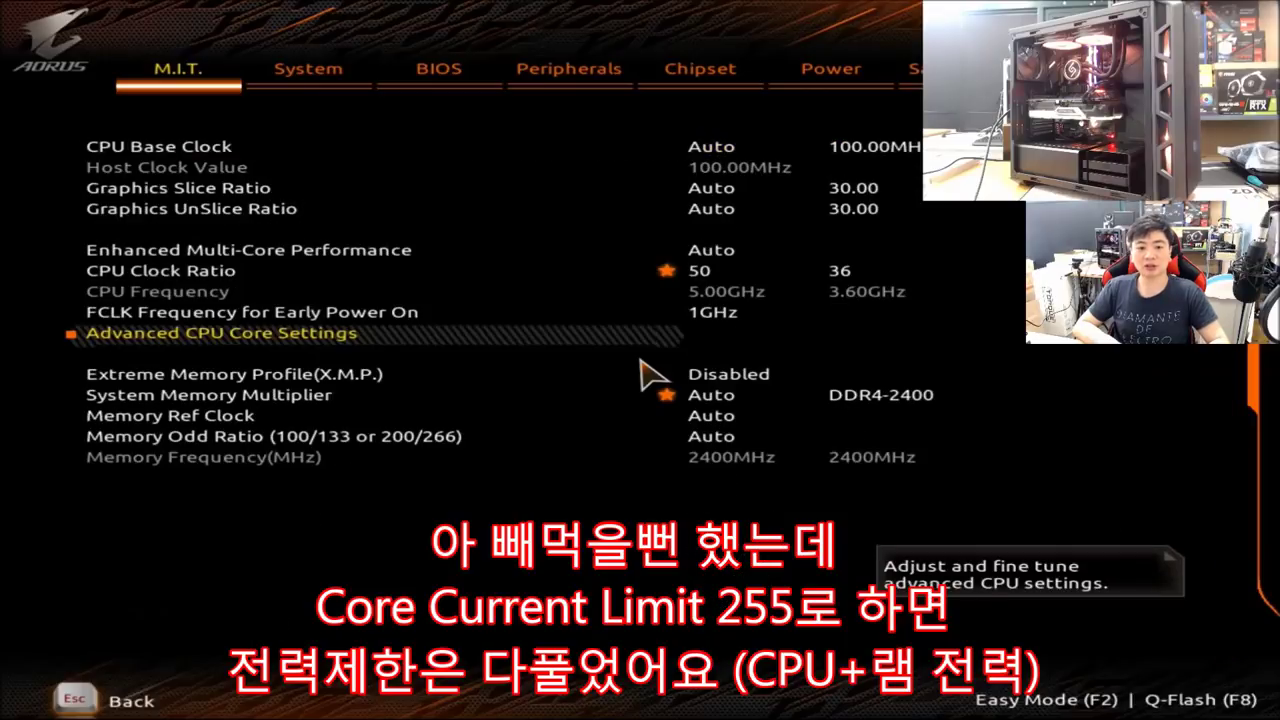
- Set Extreme Memory Profile (X.M.P.) to Profile1
key("Down")
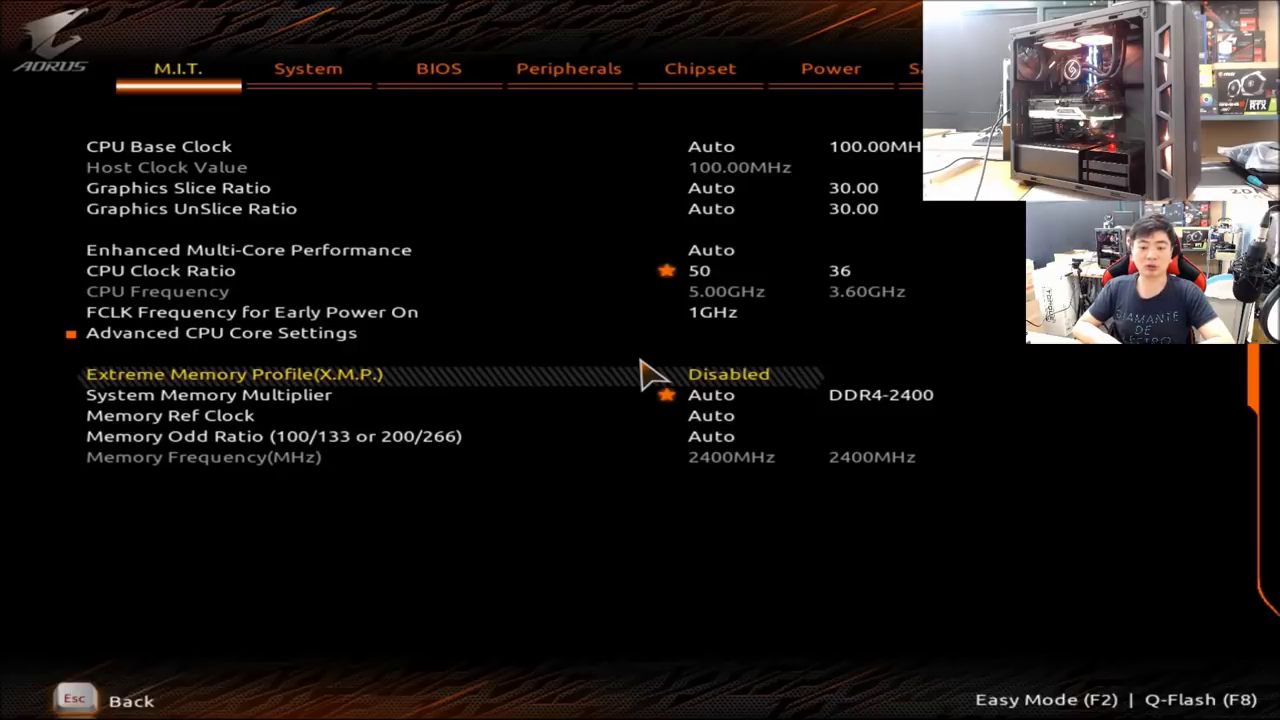
key("Return")
key("Return")
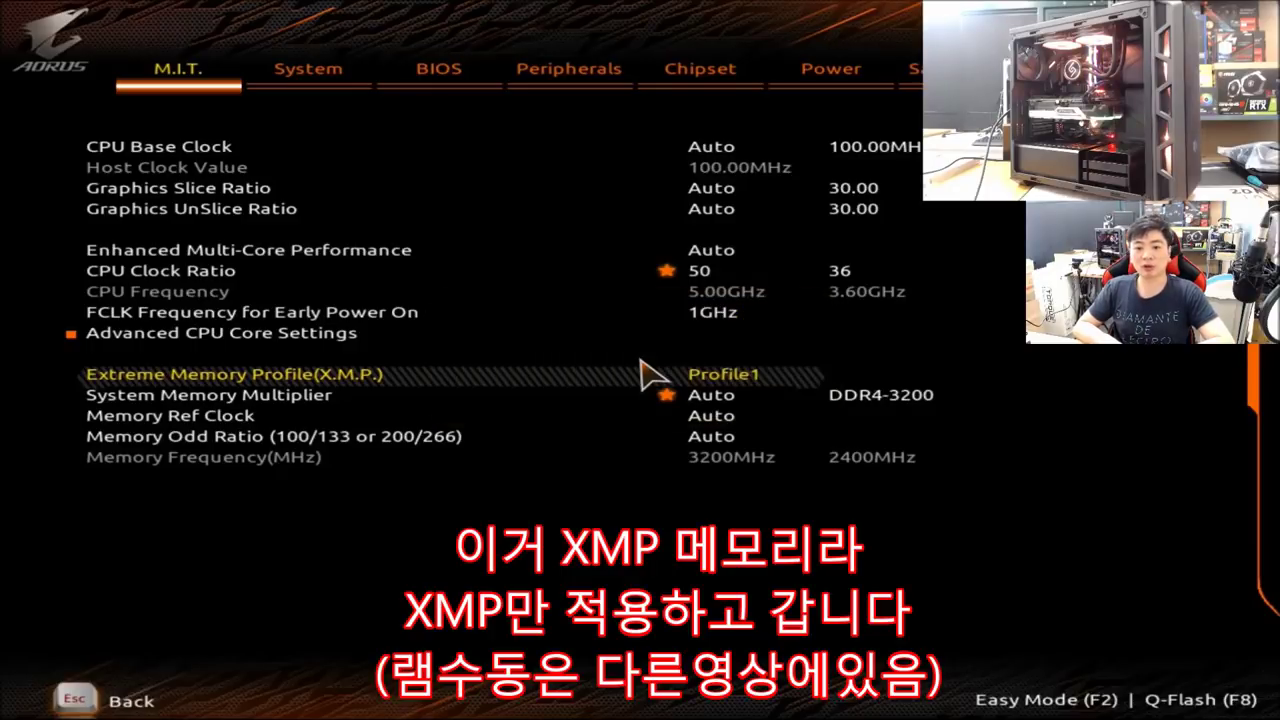
key("Down")
key("Down")
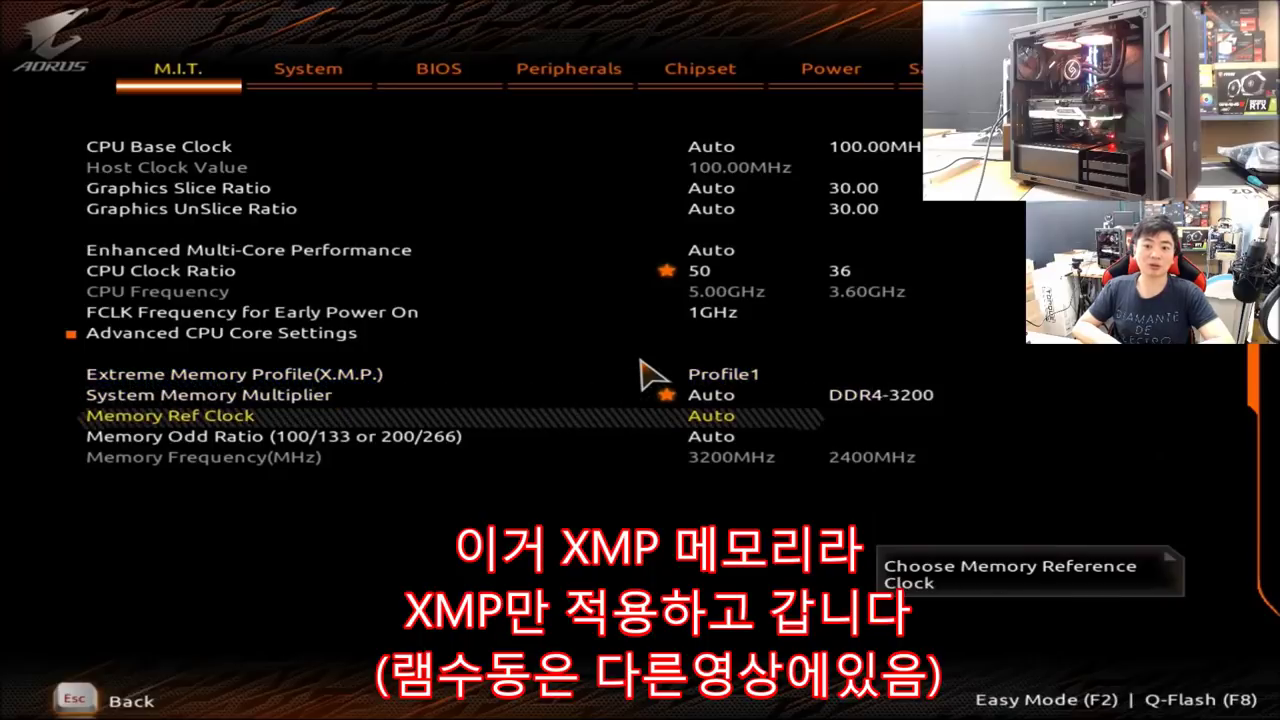
key("Up")
key("Up")
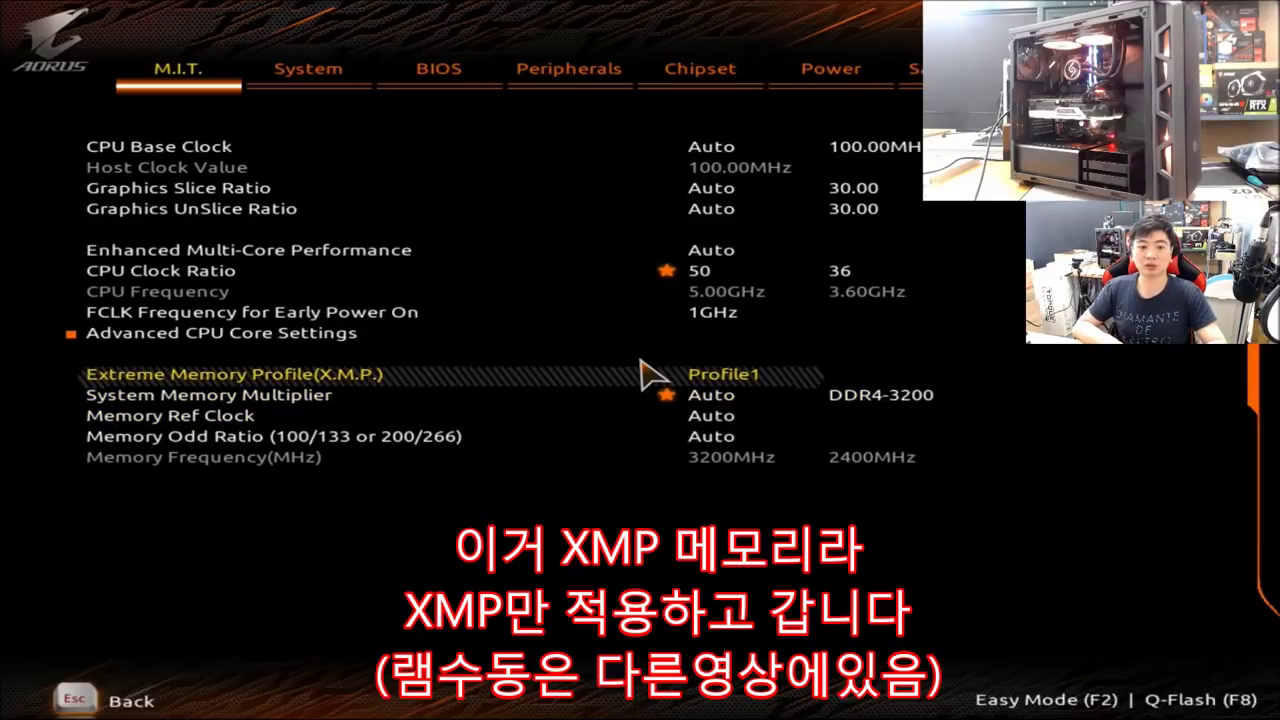
key("Down")
key("Up")
- Leave the frequency settings and return to the main M.I.T. page
key("Right")
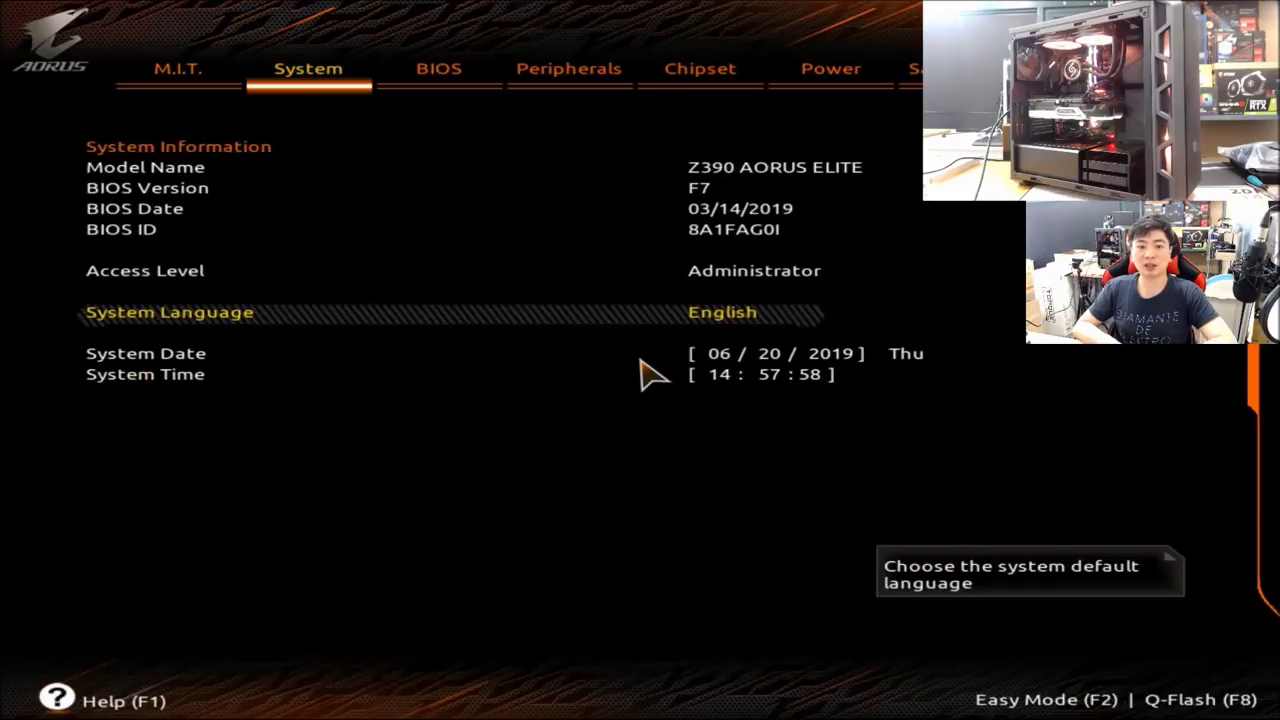
key("Right")
key("Left")
key("Left")
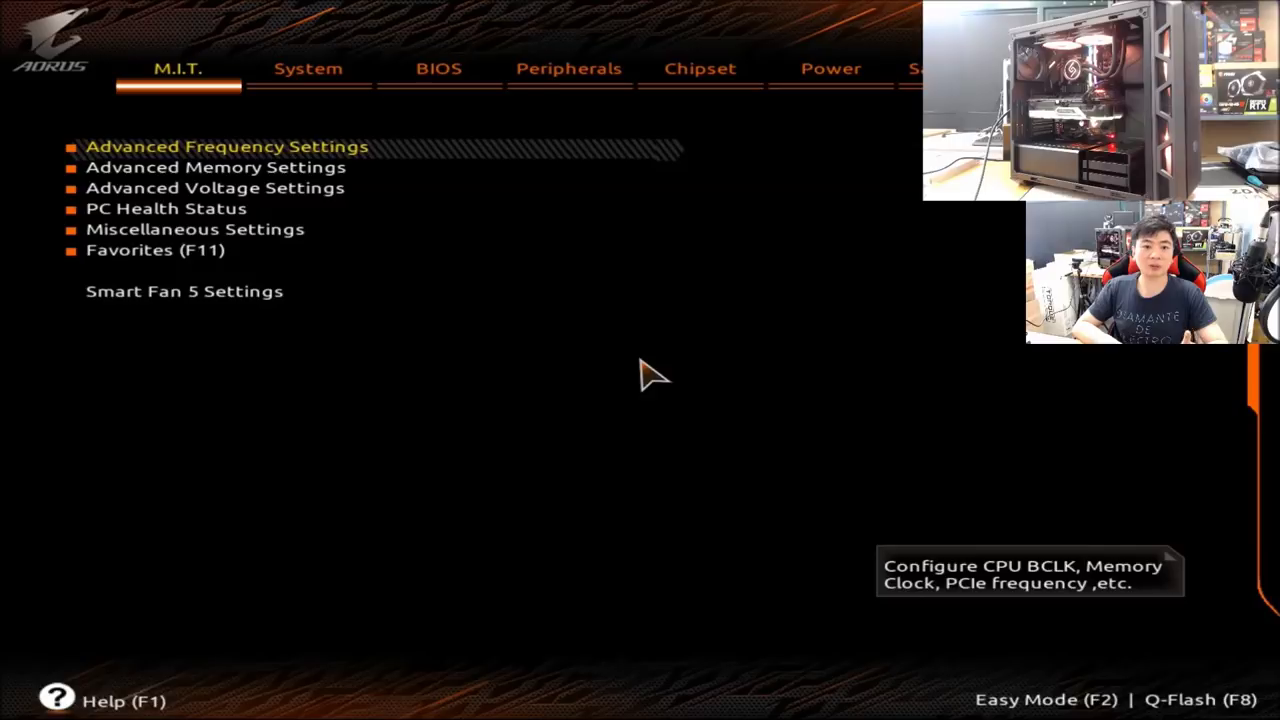
- In the Advanced Power Settings under Advanced Voltage Settings, set CPU Internal AC/DC Load line to Turbo
key("Down")
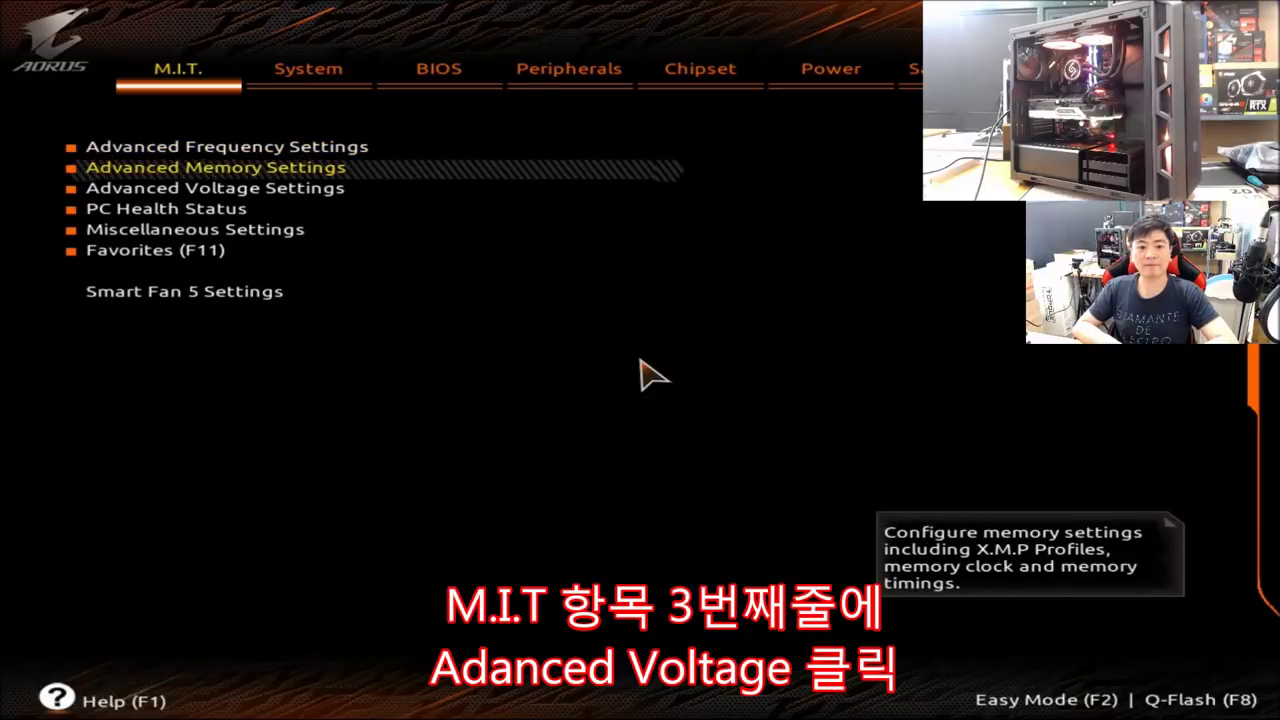
key("Down")
key("Return")
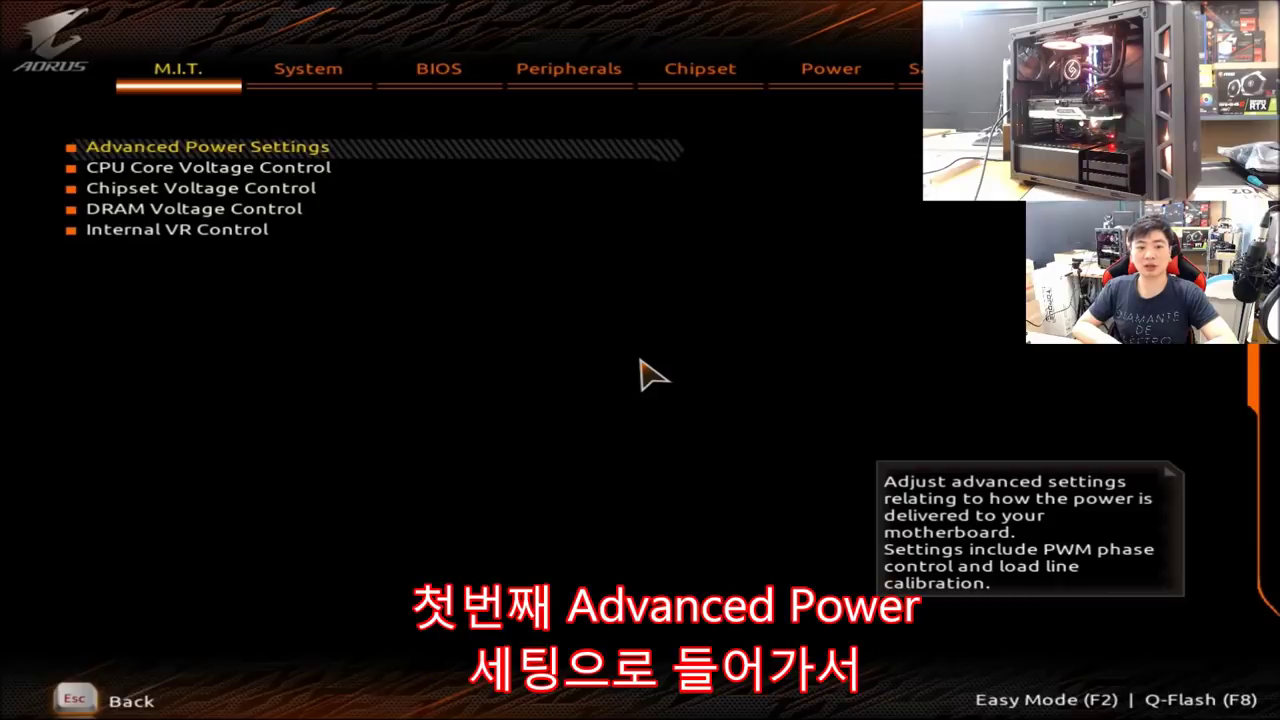
key("Return")
key("Return")
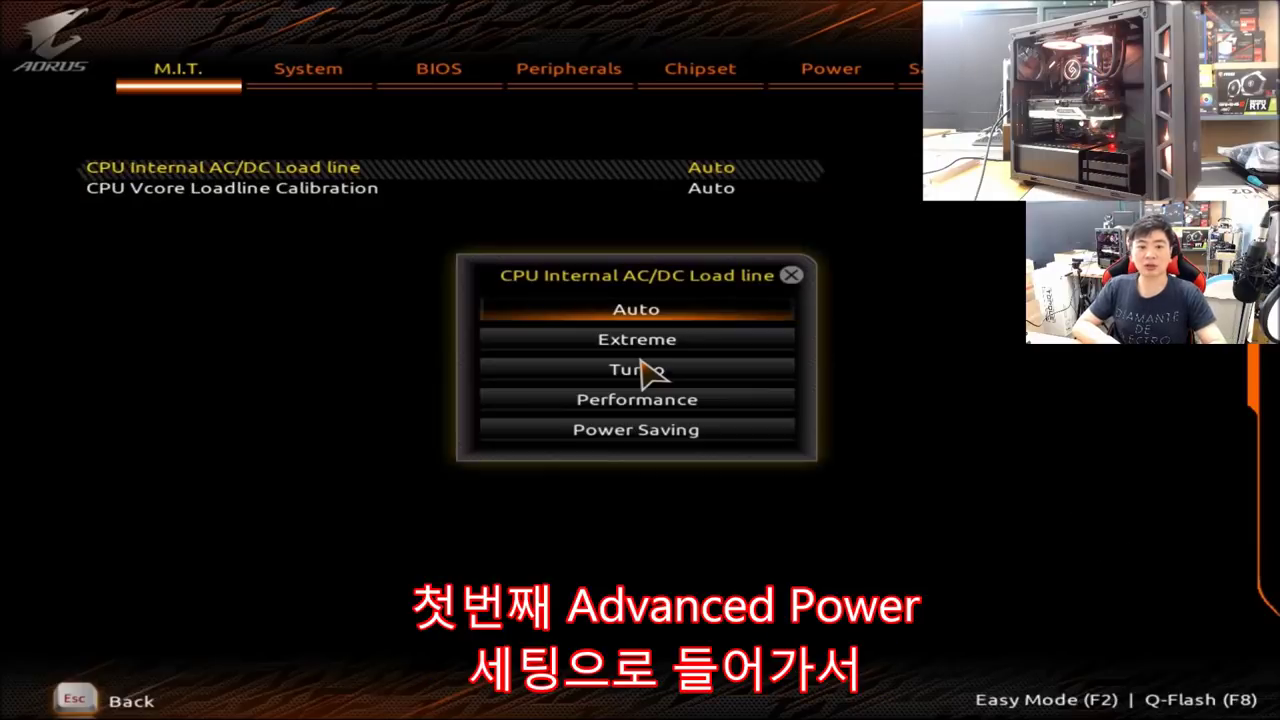
key("Down")
key("Down")
key("Up")
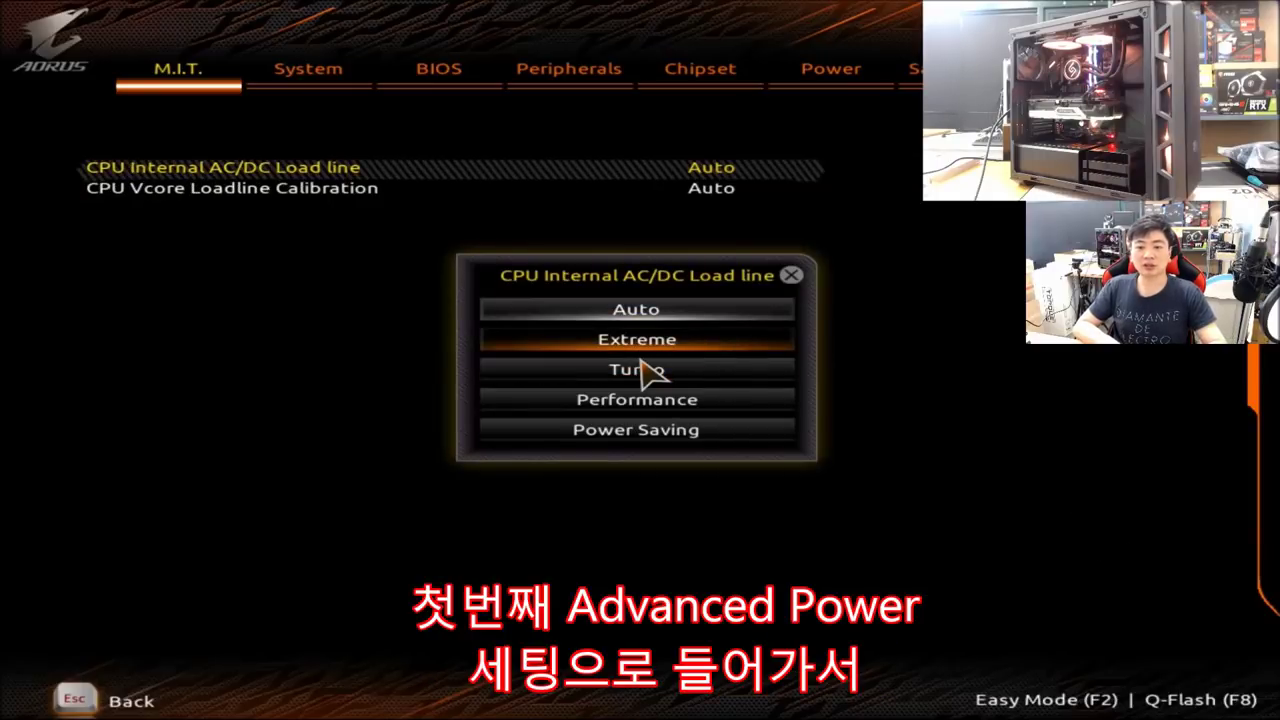
key("Down")
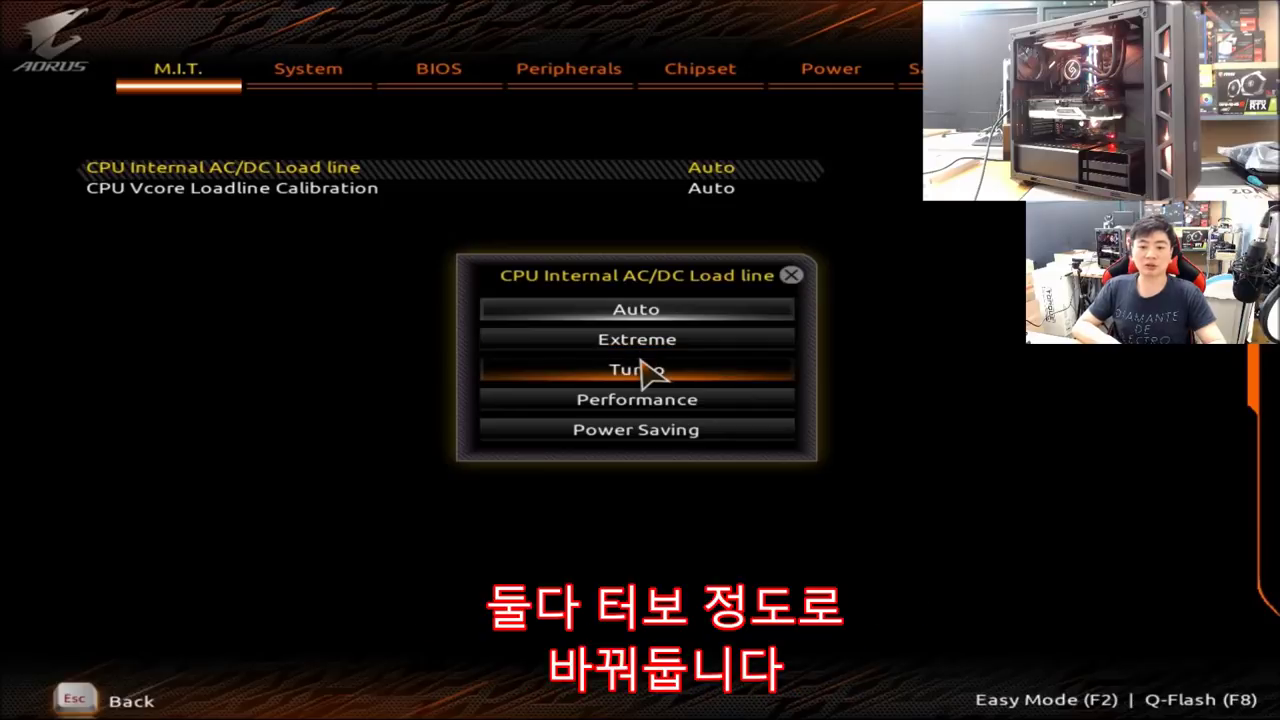
key("Return")
- Set CPU Vcore Loadline Calibration to Turbo and go back to the Advanced Voltage Settings page
key("Down")
key("Return")
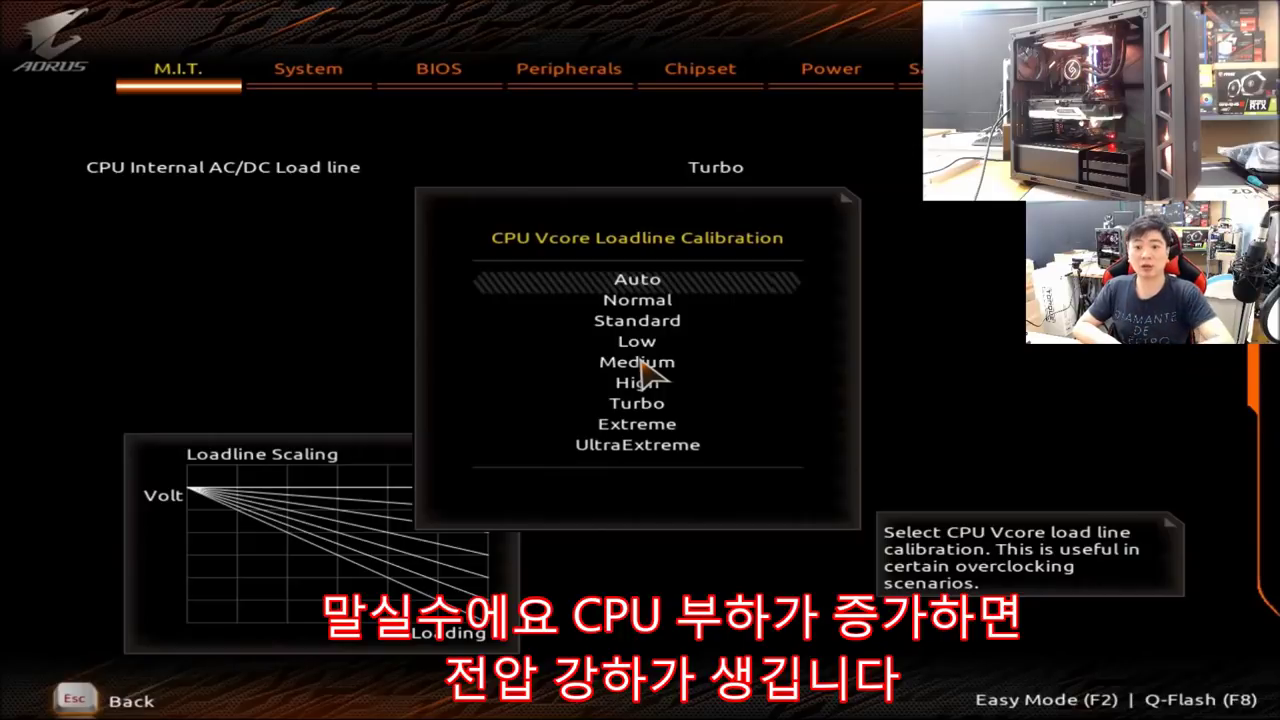
key("Down")
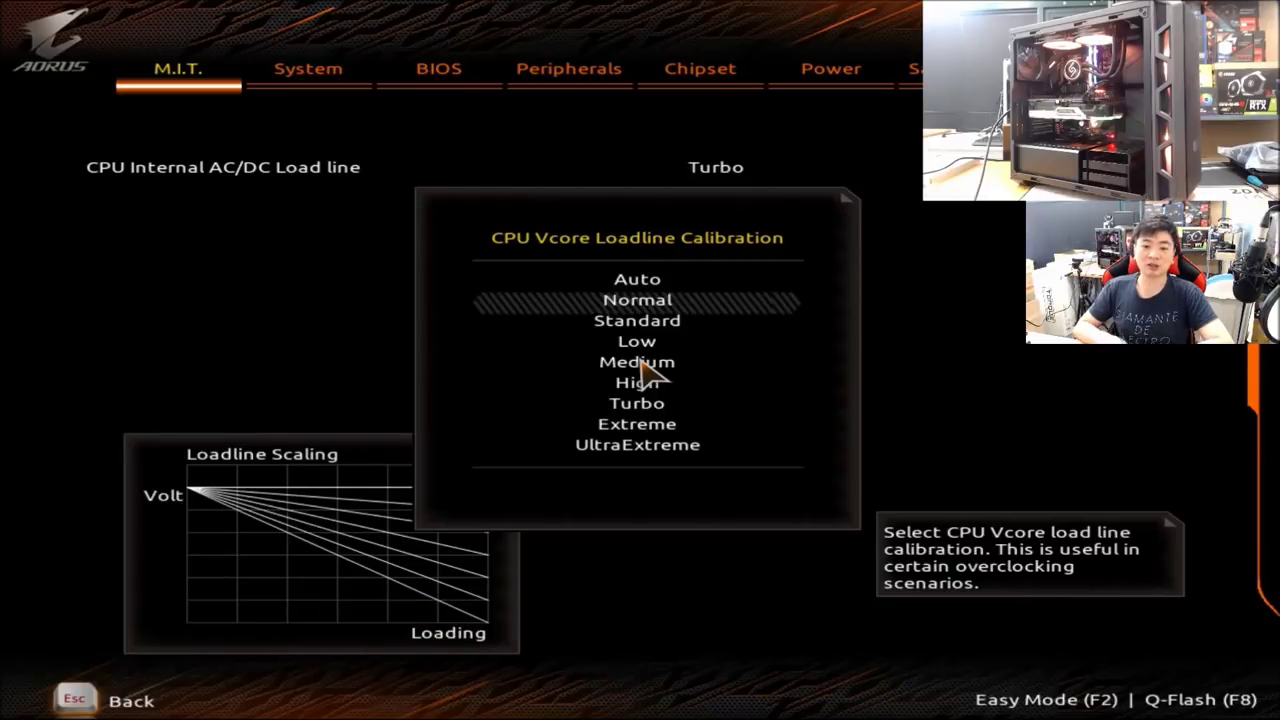
key("Down")
key("Down")
key("Down")
key("Down")
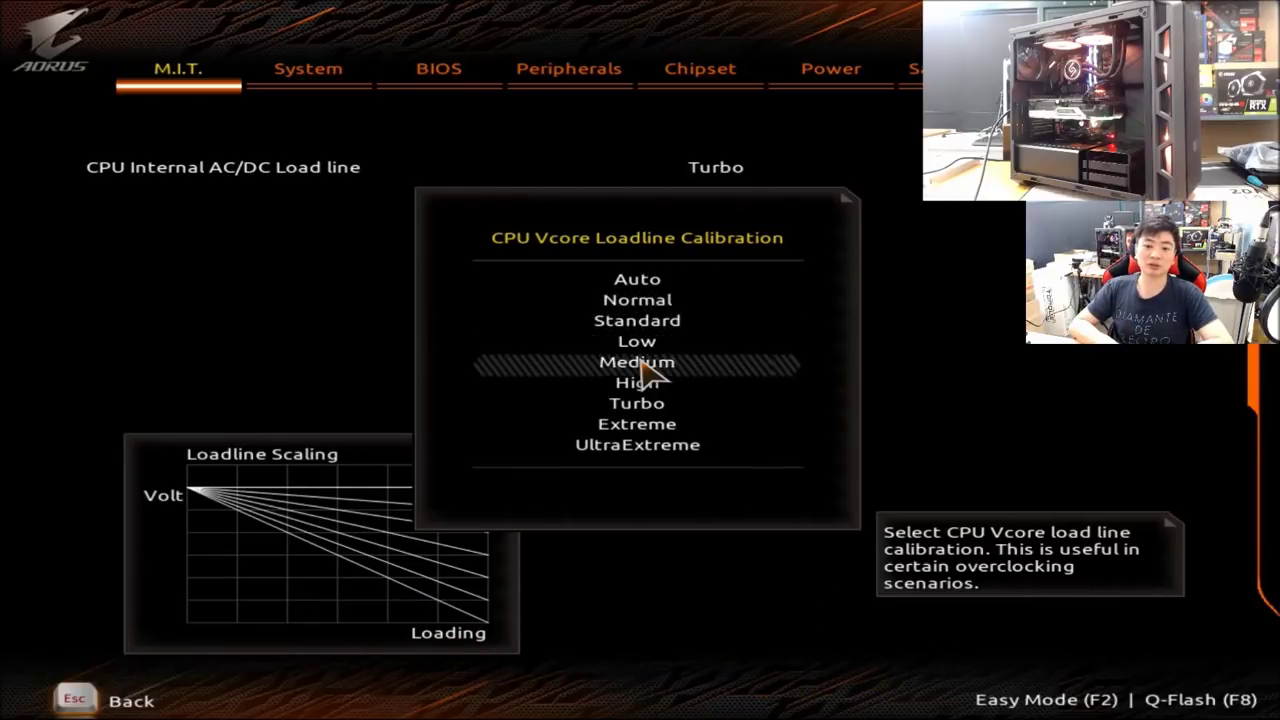
key("Down")
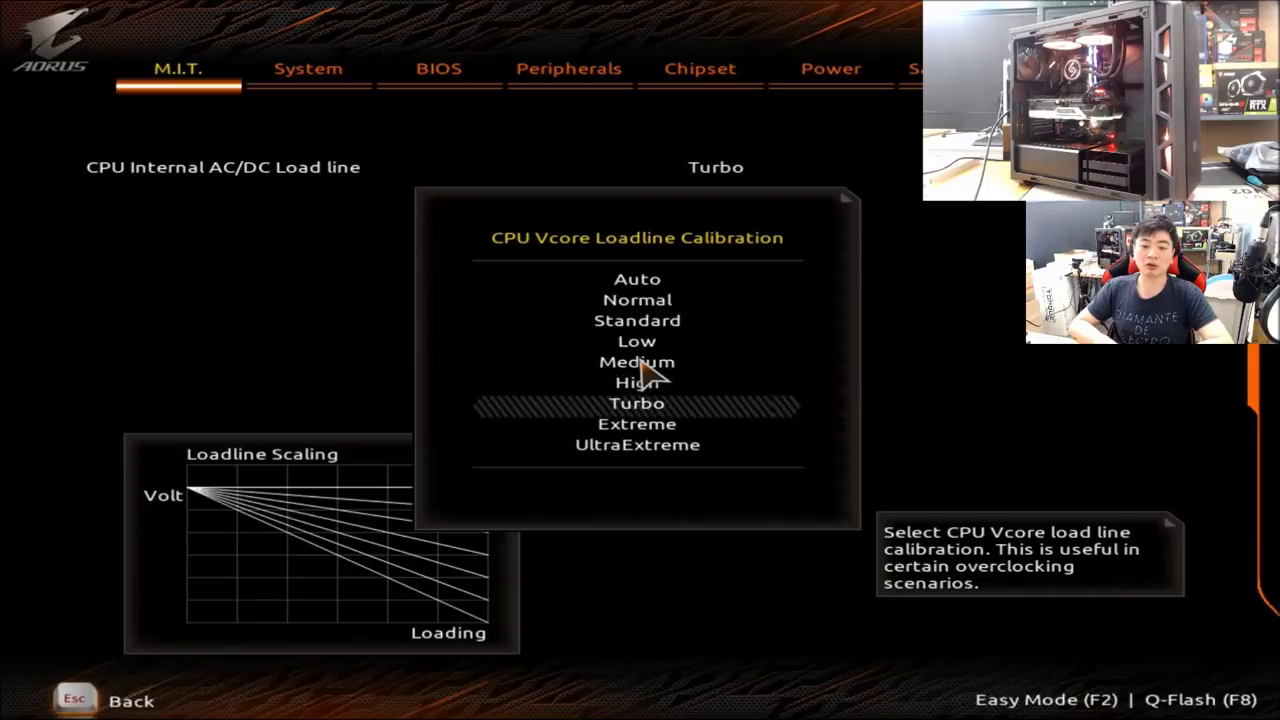
key("Down")
key("Up")
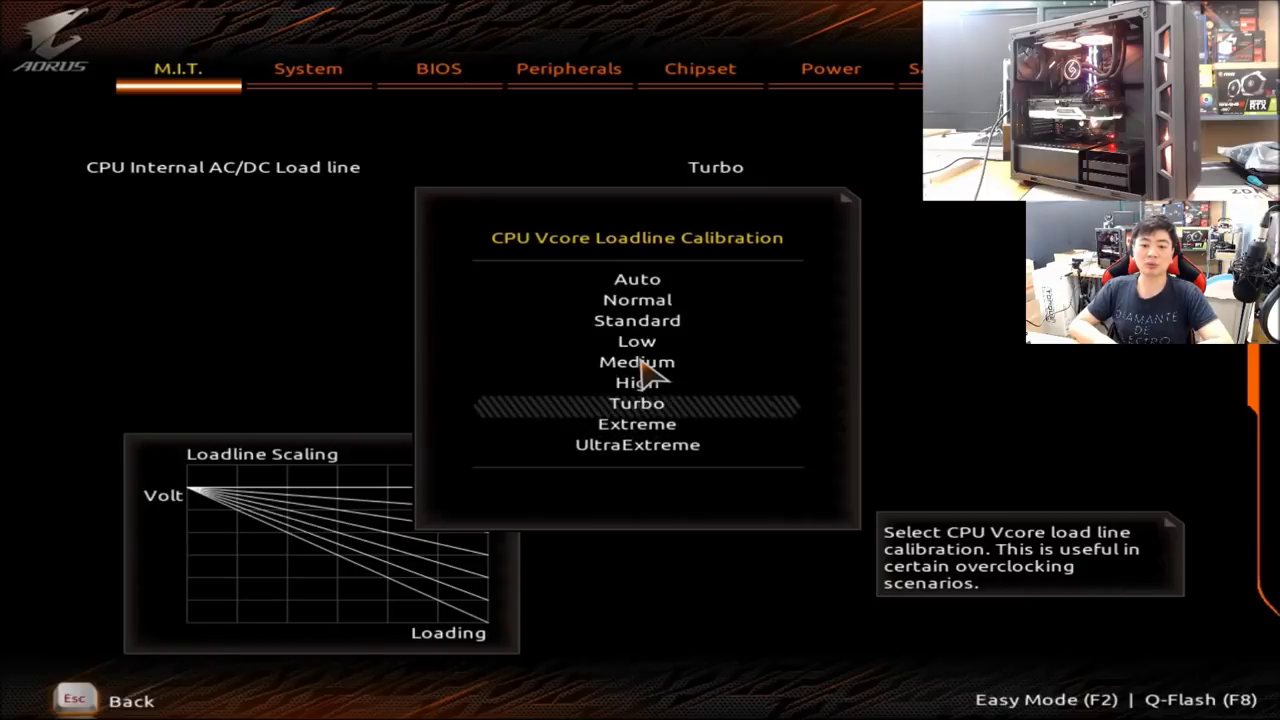
key("Return")
key("Escape")
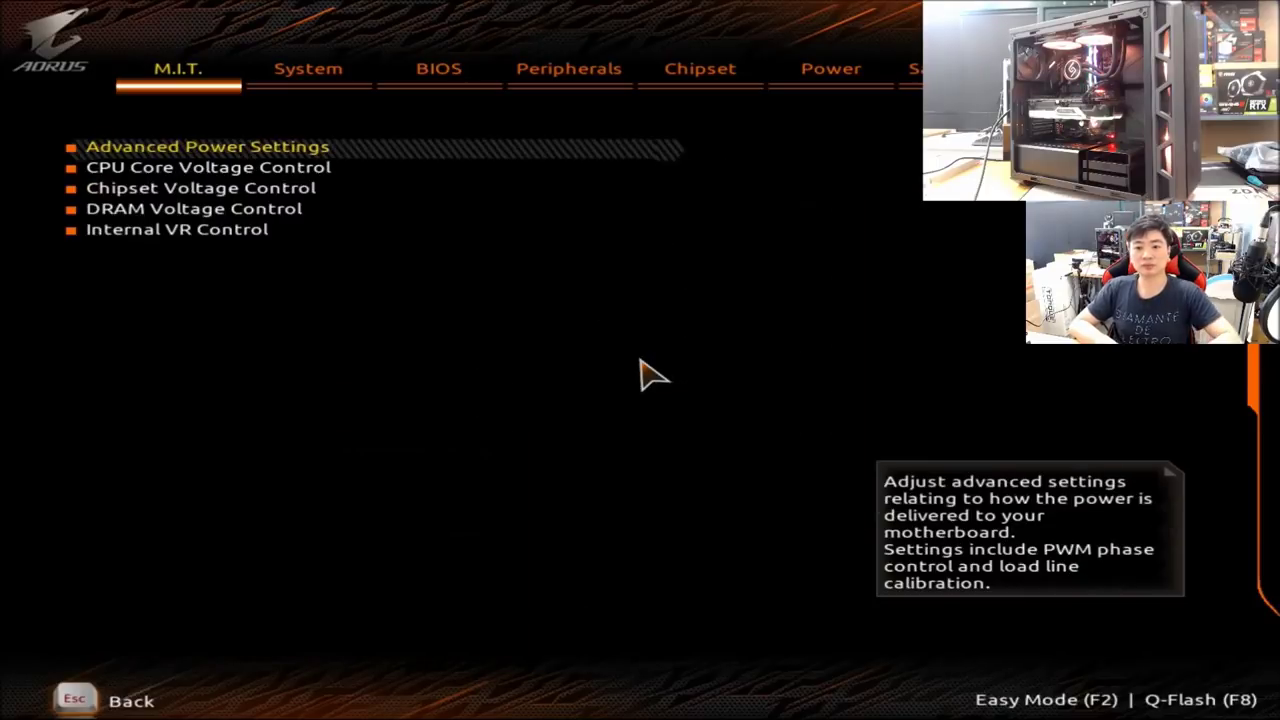
- Set CPU Vcore to 1.33 V in CPU Core Voltage Control and return to the voltage settings list
key("Down")
key("Down")
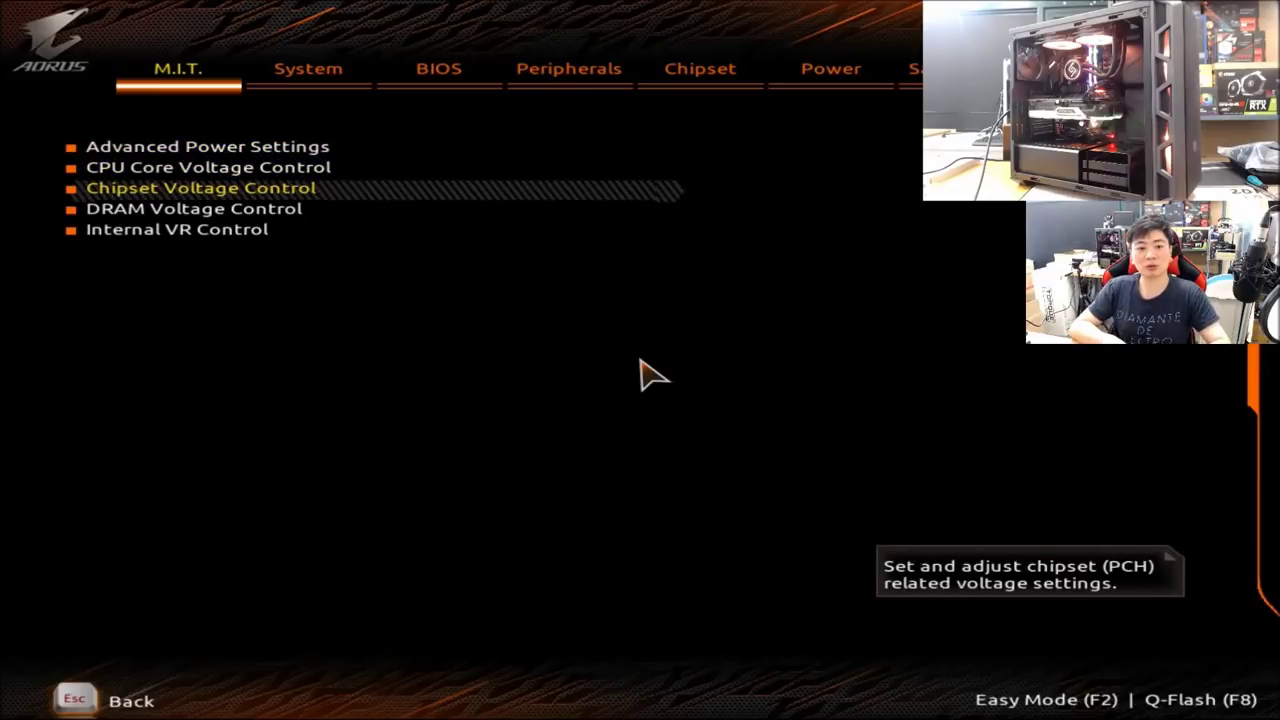
key("Down")
key("Up")
key("Up")
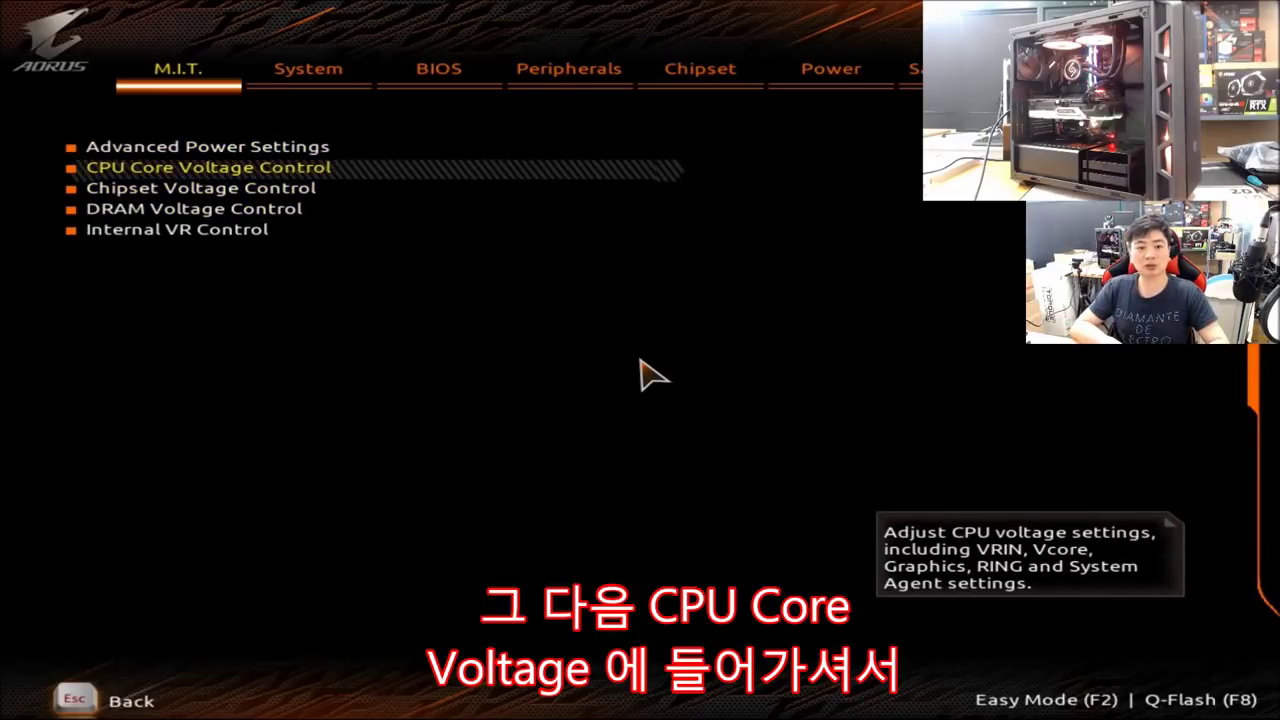
key("Return")
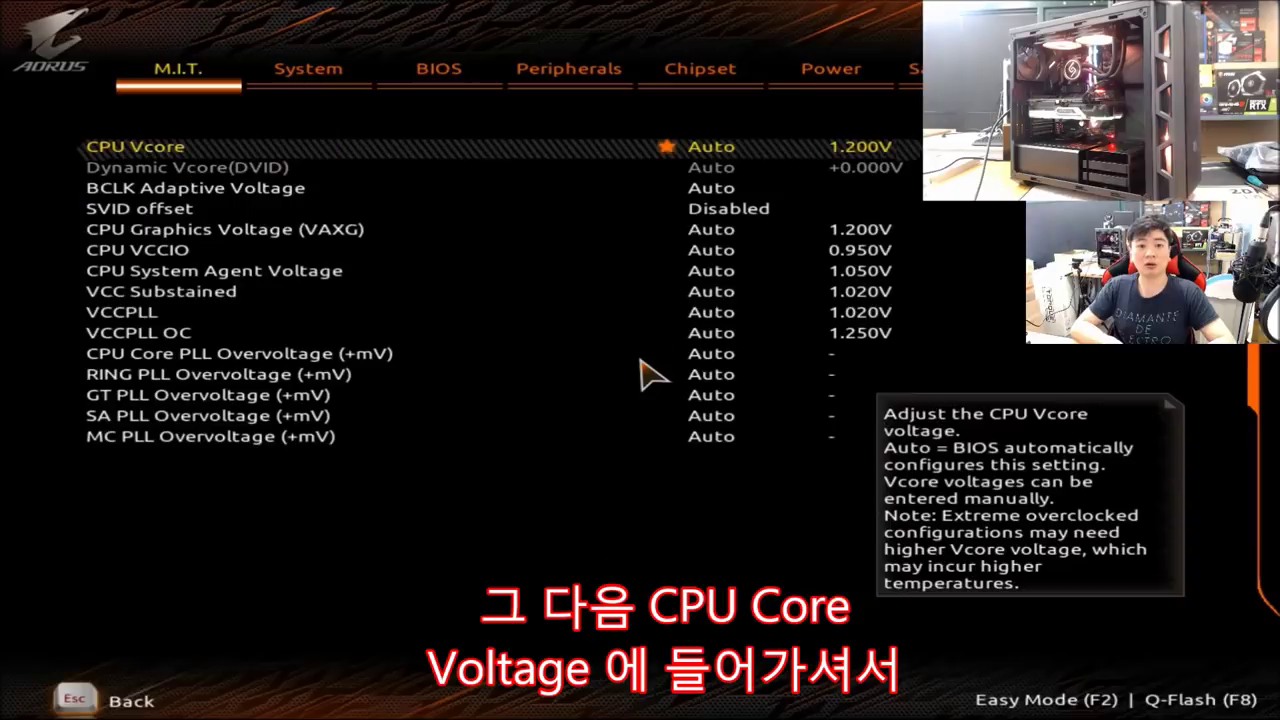
type("1.33")
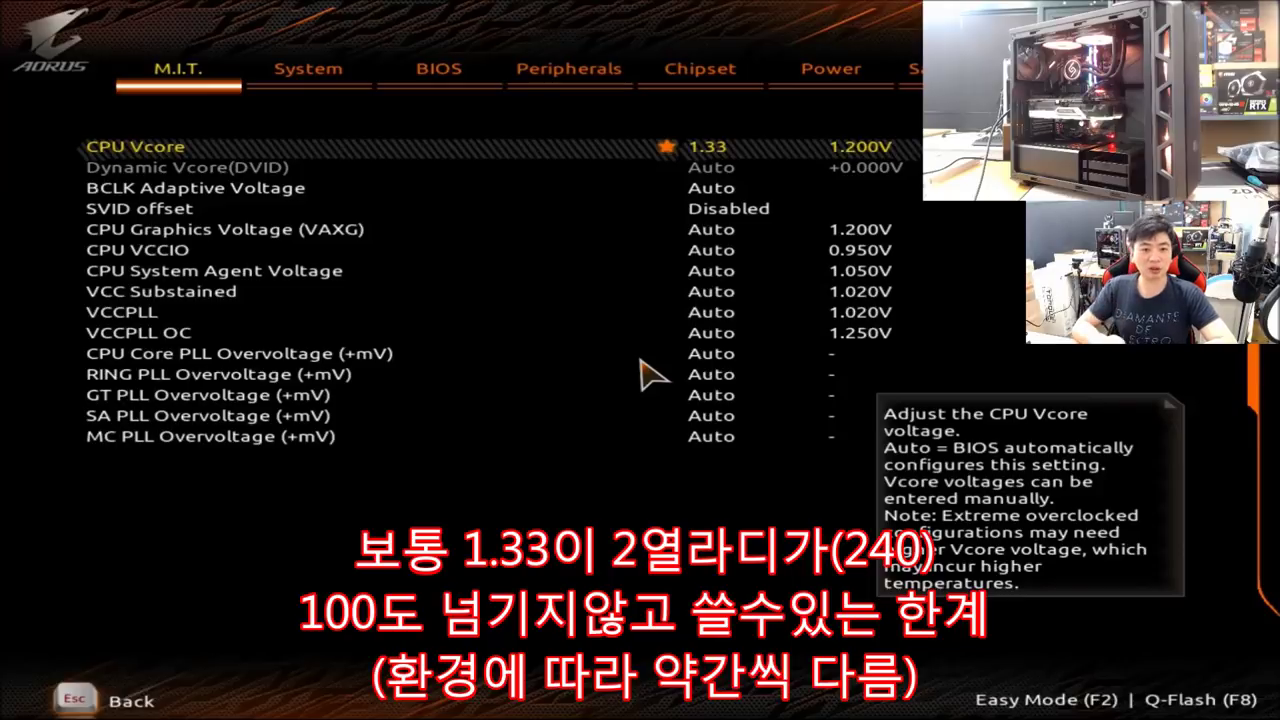
key("Return")
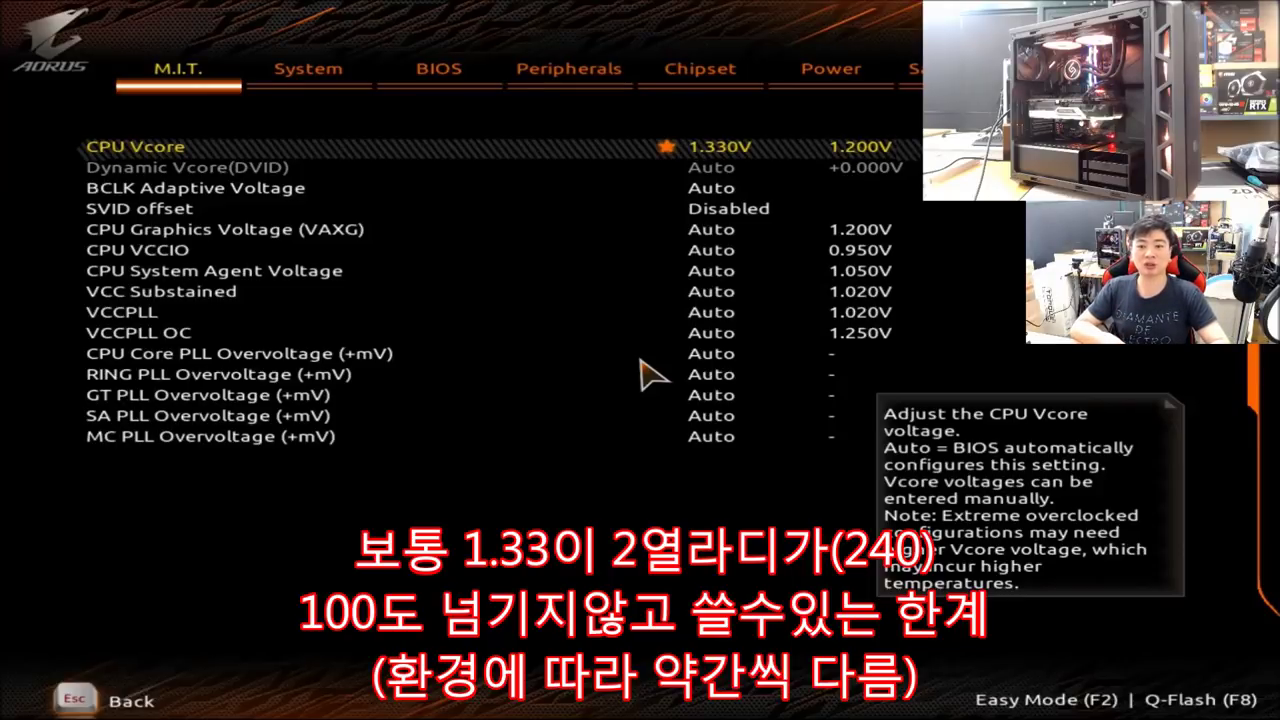
key("Escape")
- Review the DRAM Voltage Control entries and return to the voltage settings list
key("Down")
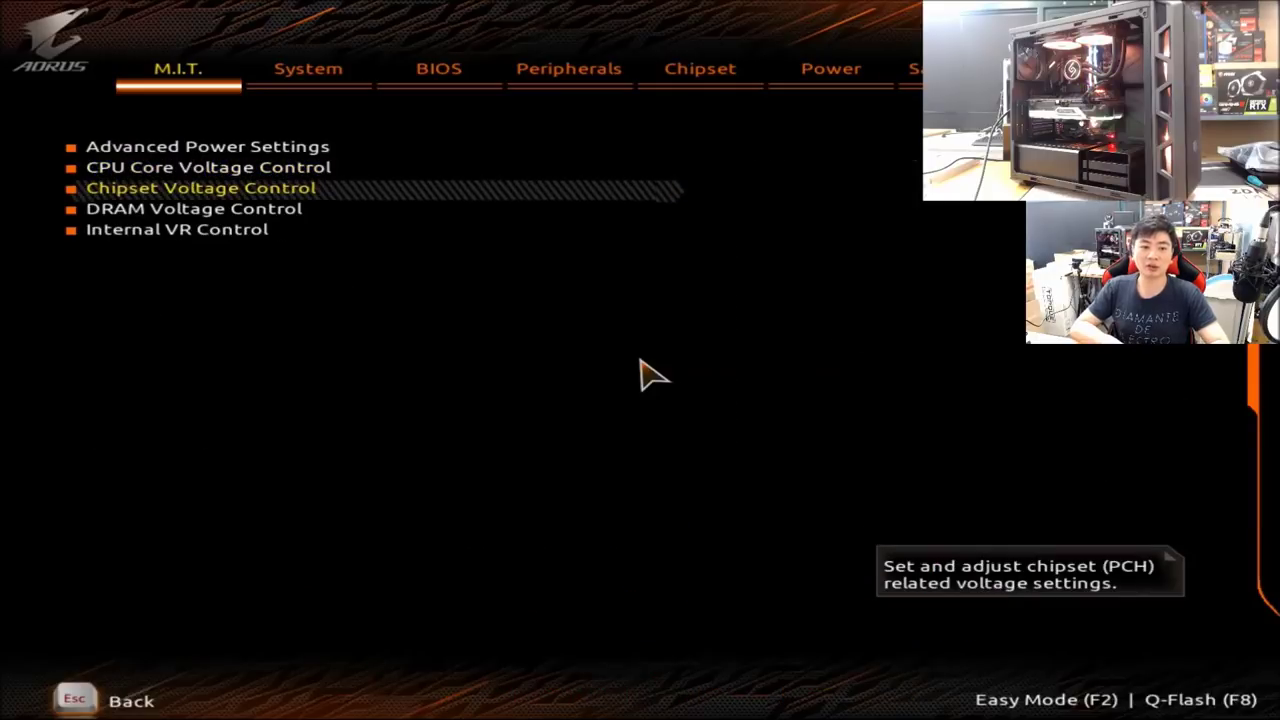
key("Down")
key("Return")
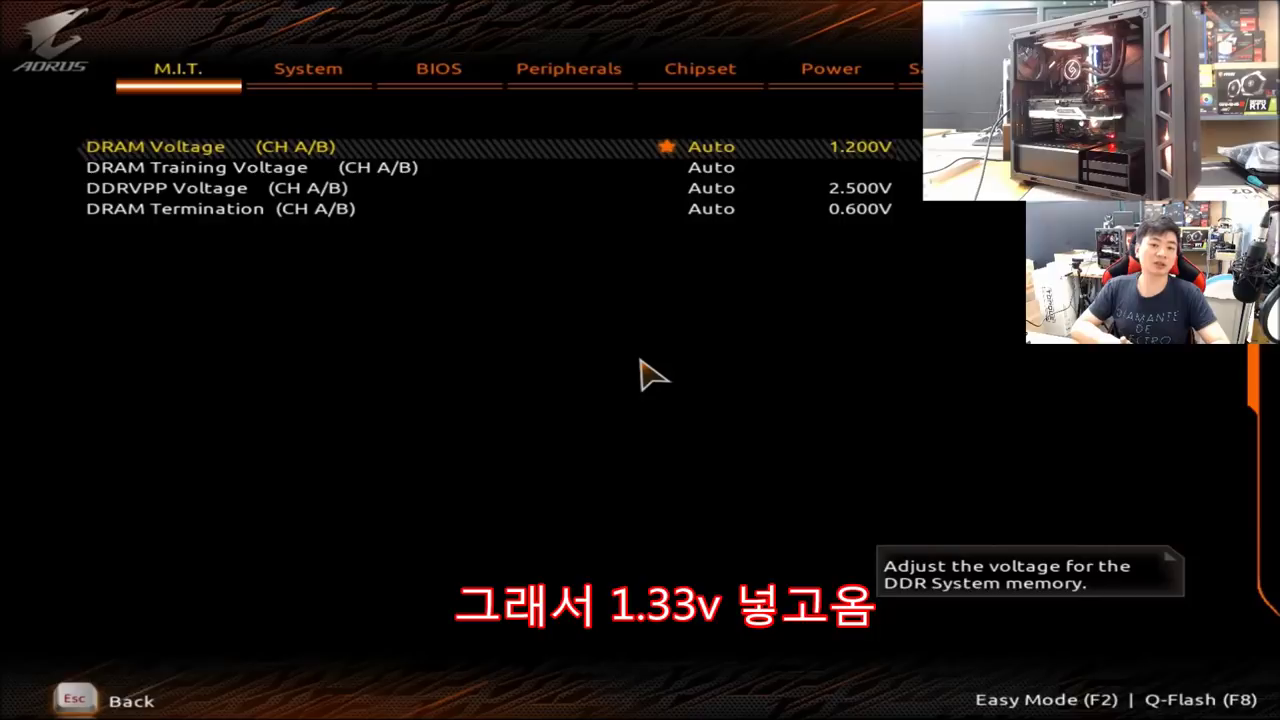
key("Escape")
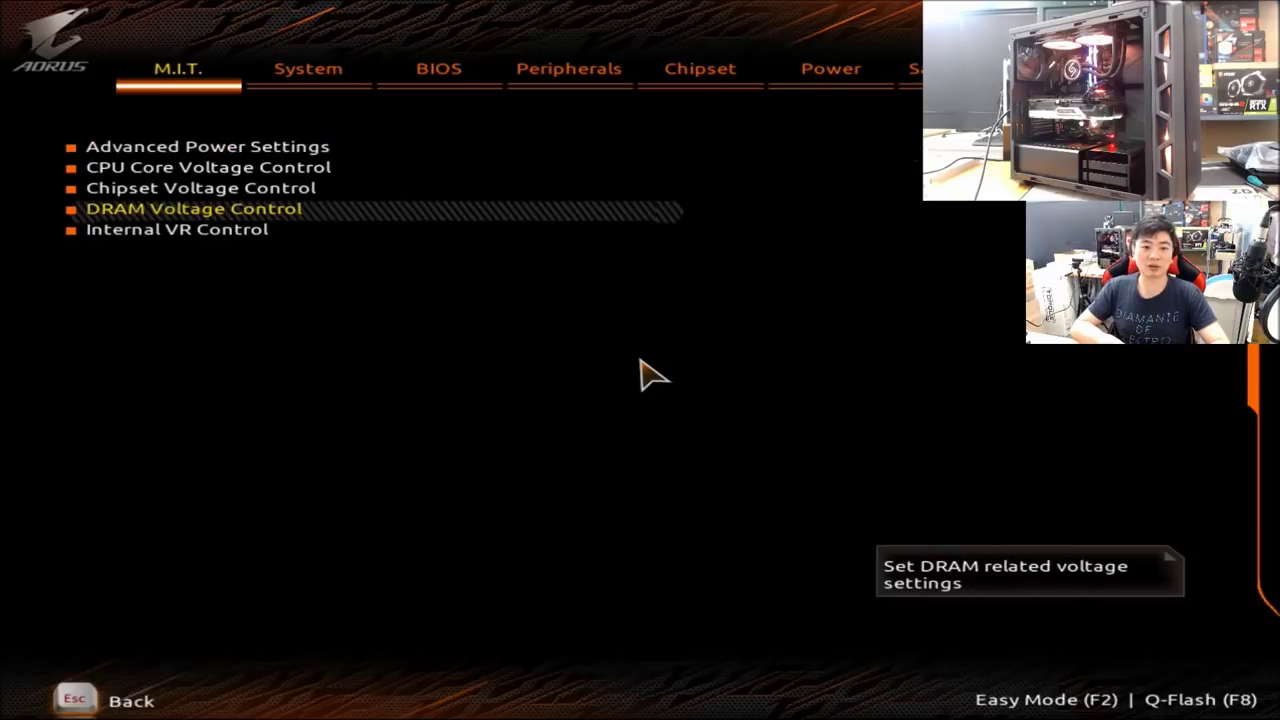
- Save the BIOS configuration and exit setup
key("Up")
key("Down")
key("Down")
key("Up")
key("Up")
key("Up")
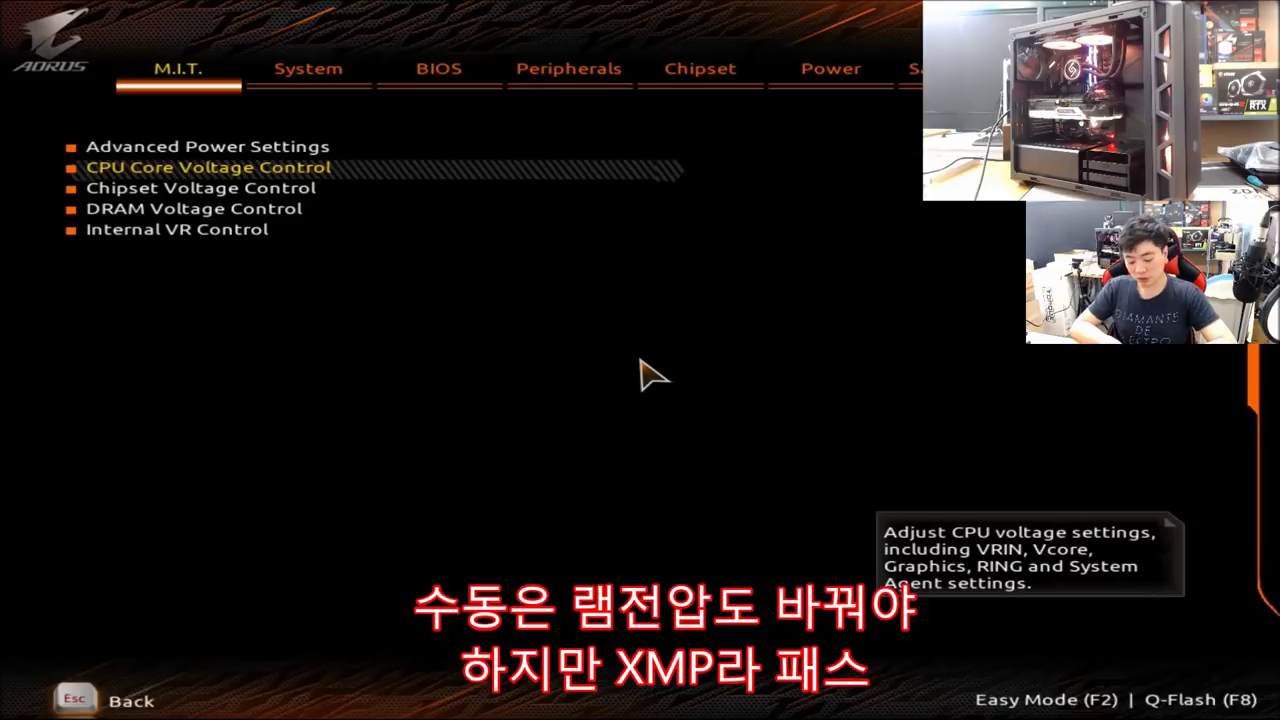
key("F10")
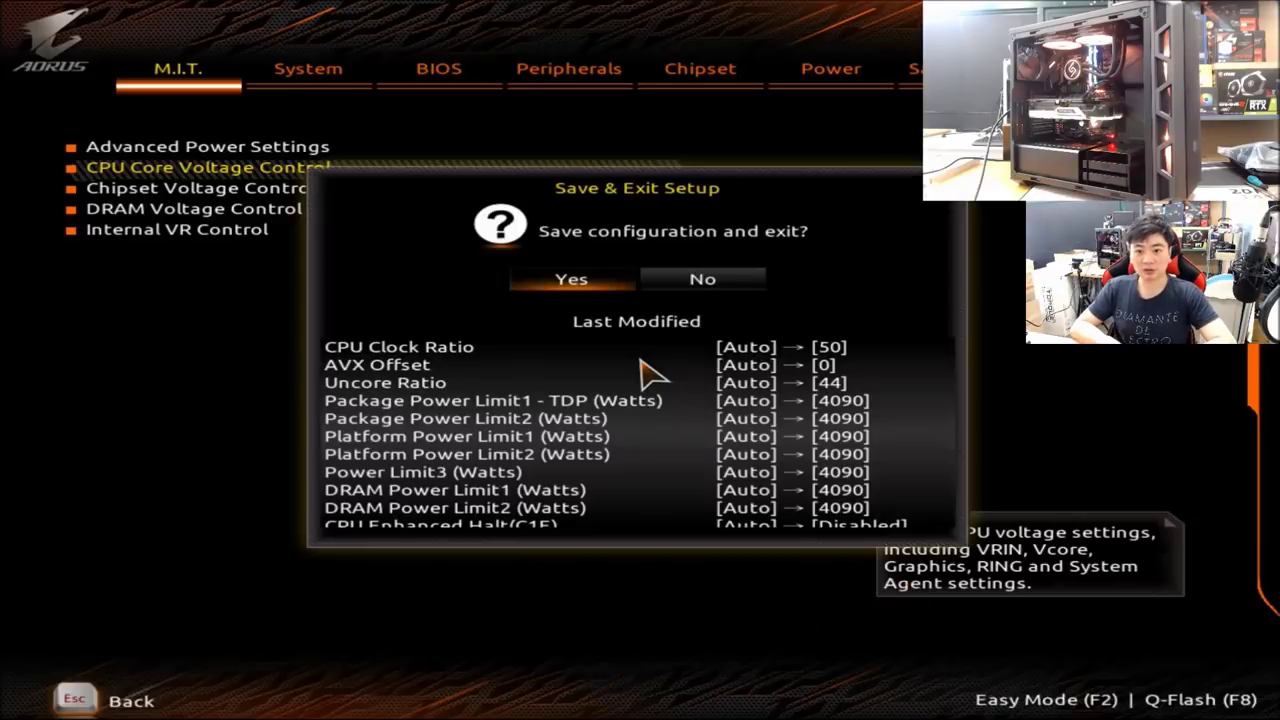
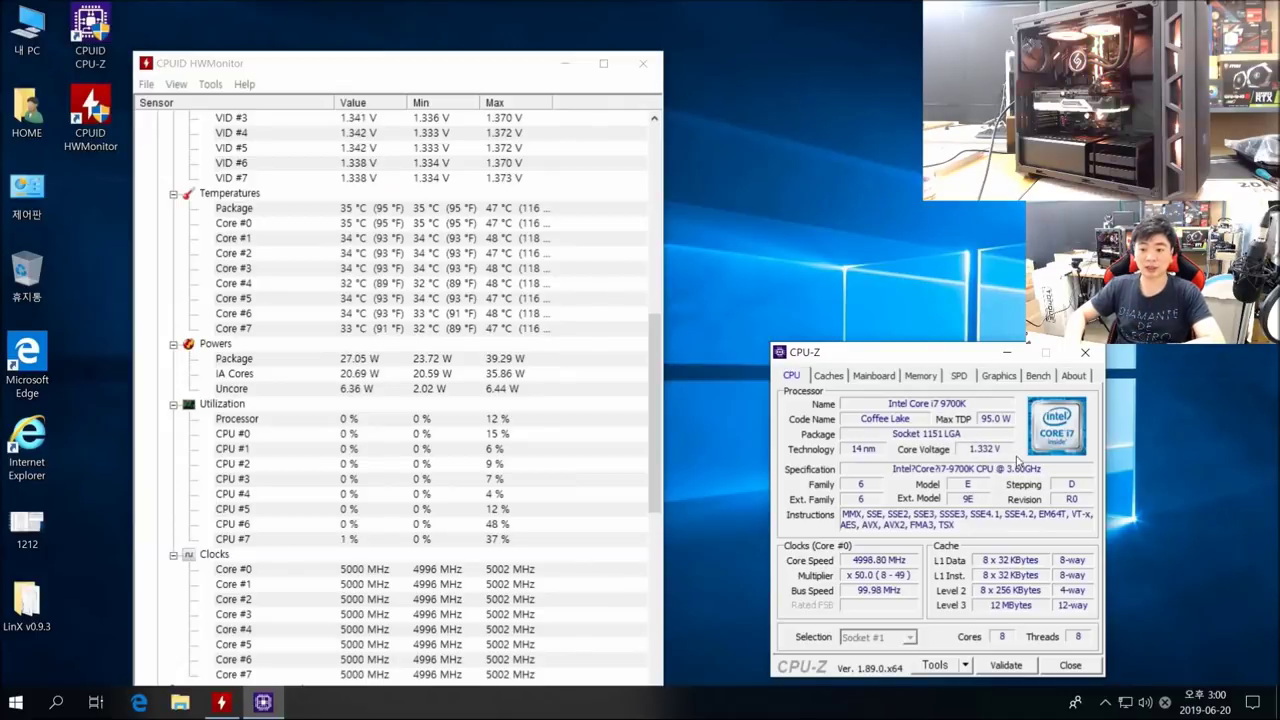
- Check the memory frequency and timings in CPU-Z, then return to its CPU details
left_click(919, 376)
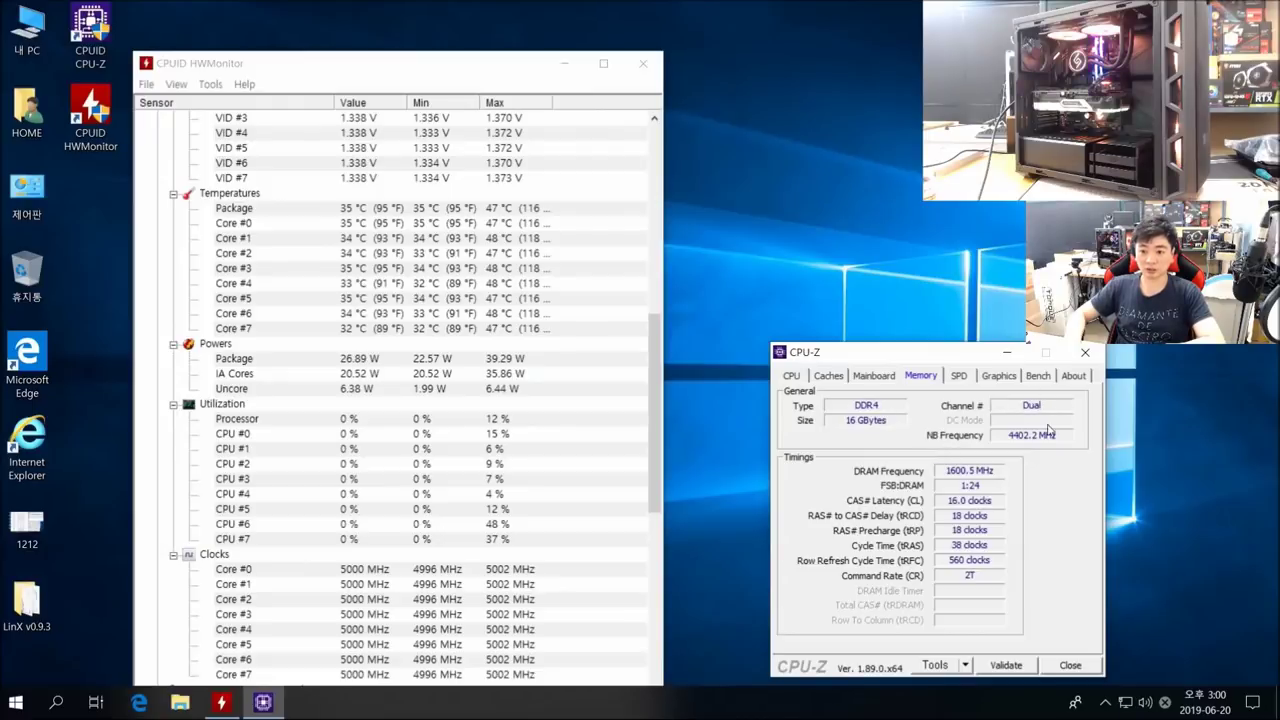
left_click(795, 377)
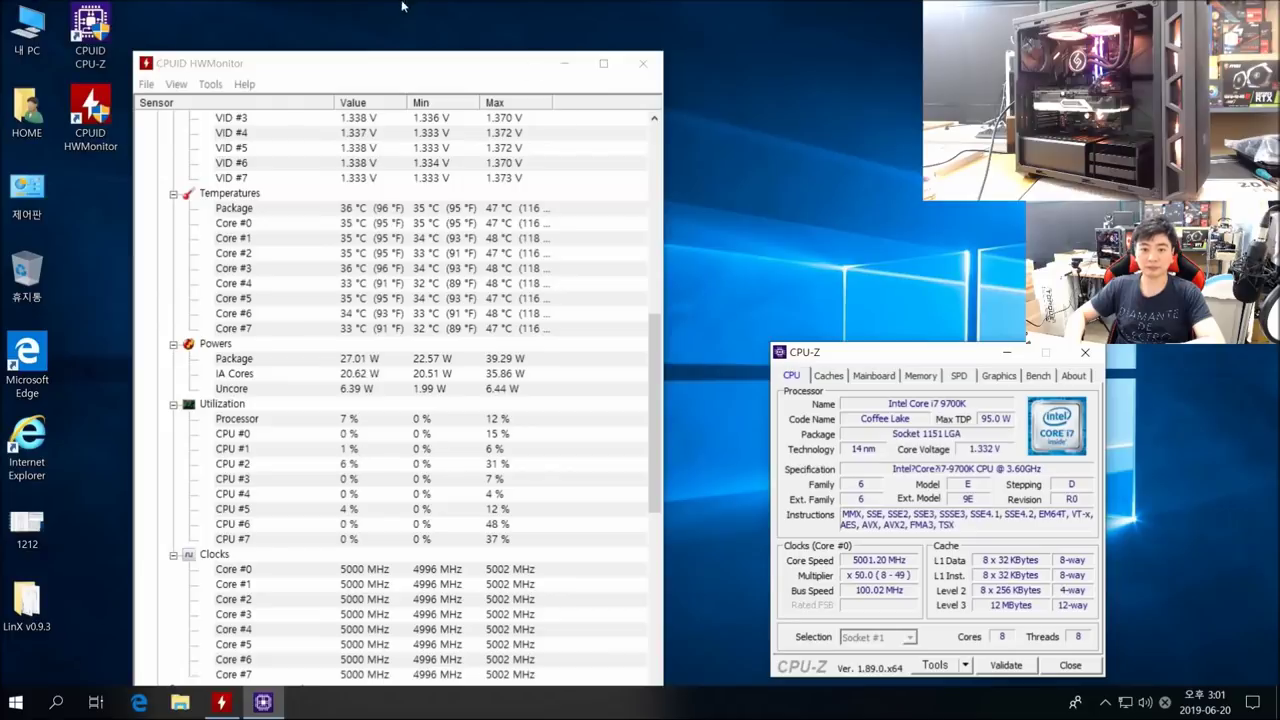
- Launch LinX from the LinX v0.9.3 folder on the desktop and clear the folder window away
left_click(28, 597)
double_click(28, 597)
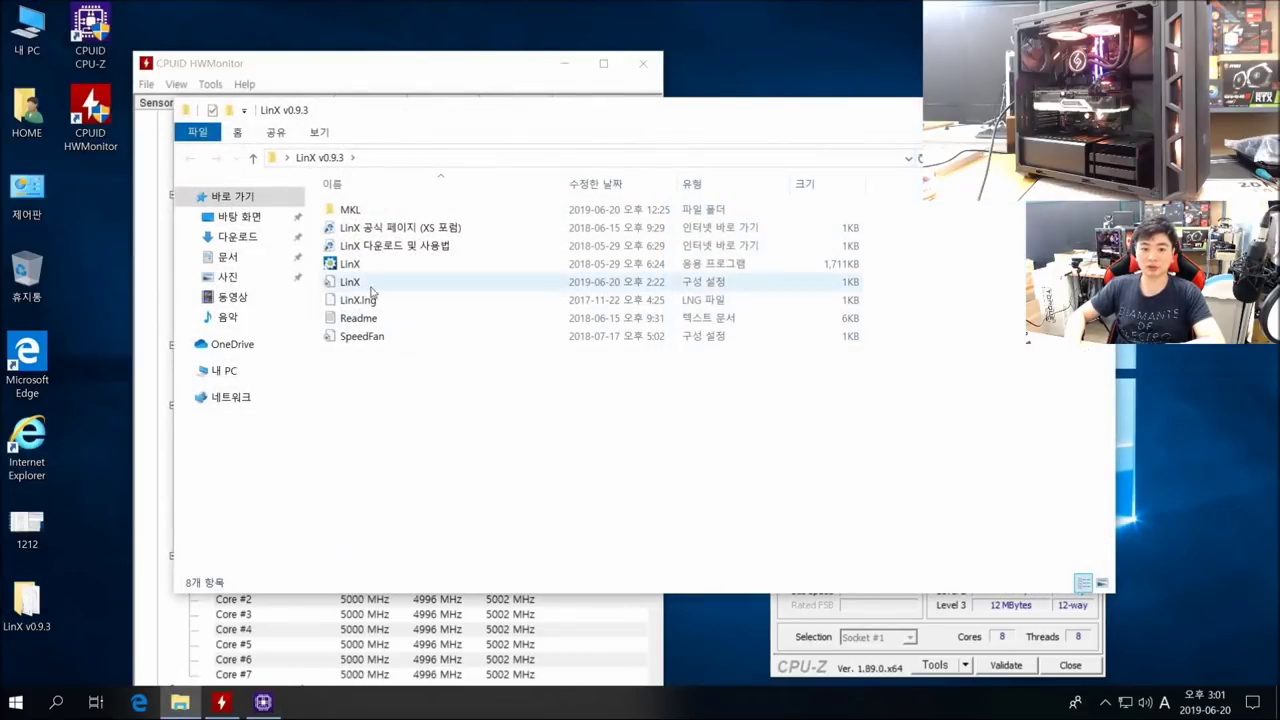
double_click(362, 267)
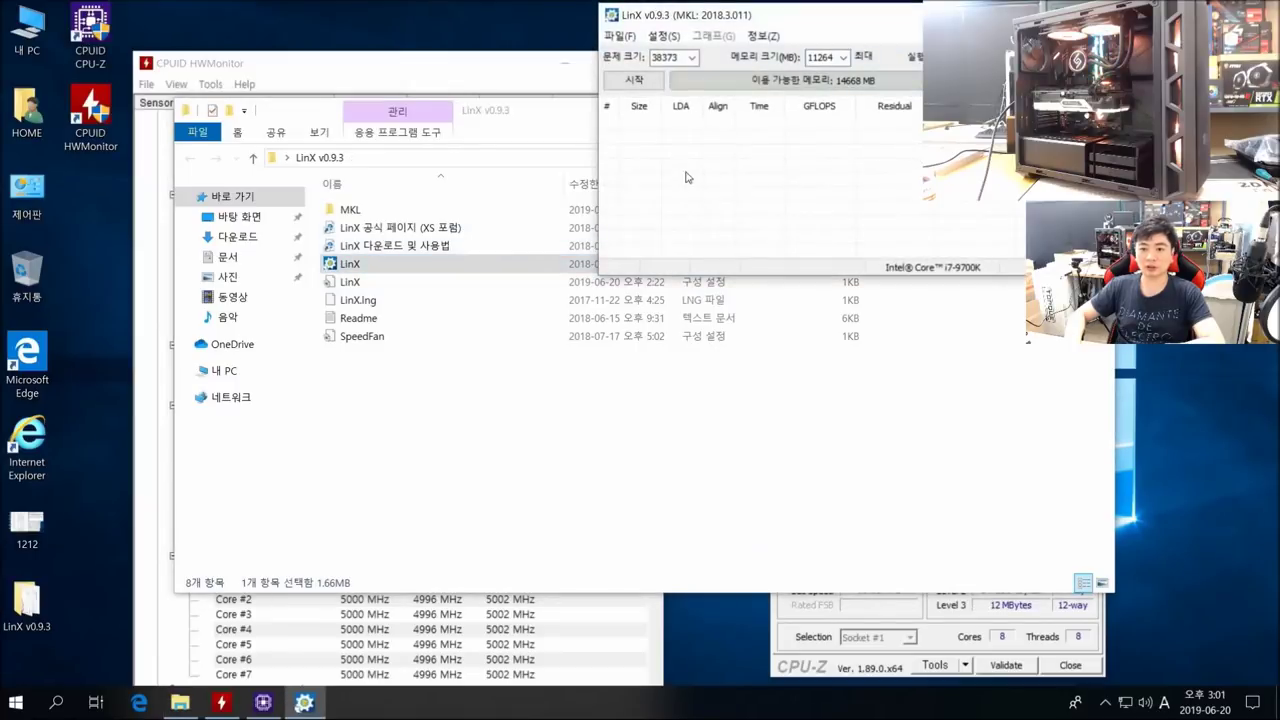
left_click_drag(516, 120, 379, 257)
left_click(958, 245)
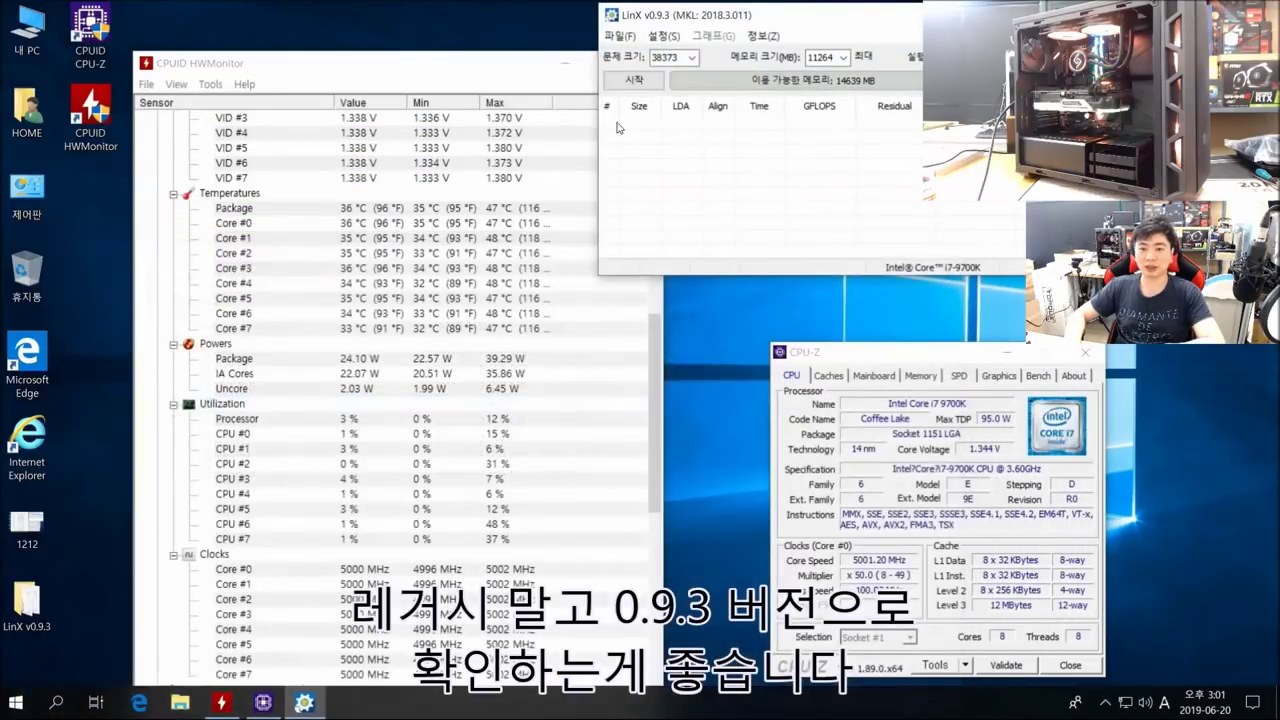
- Arrange the HWMonitor, LinX and CPU-Z windows so all are visible and start the LinX stress test
left_click(460, 90)
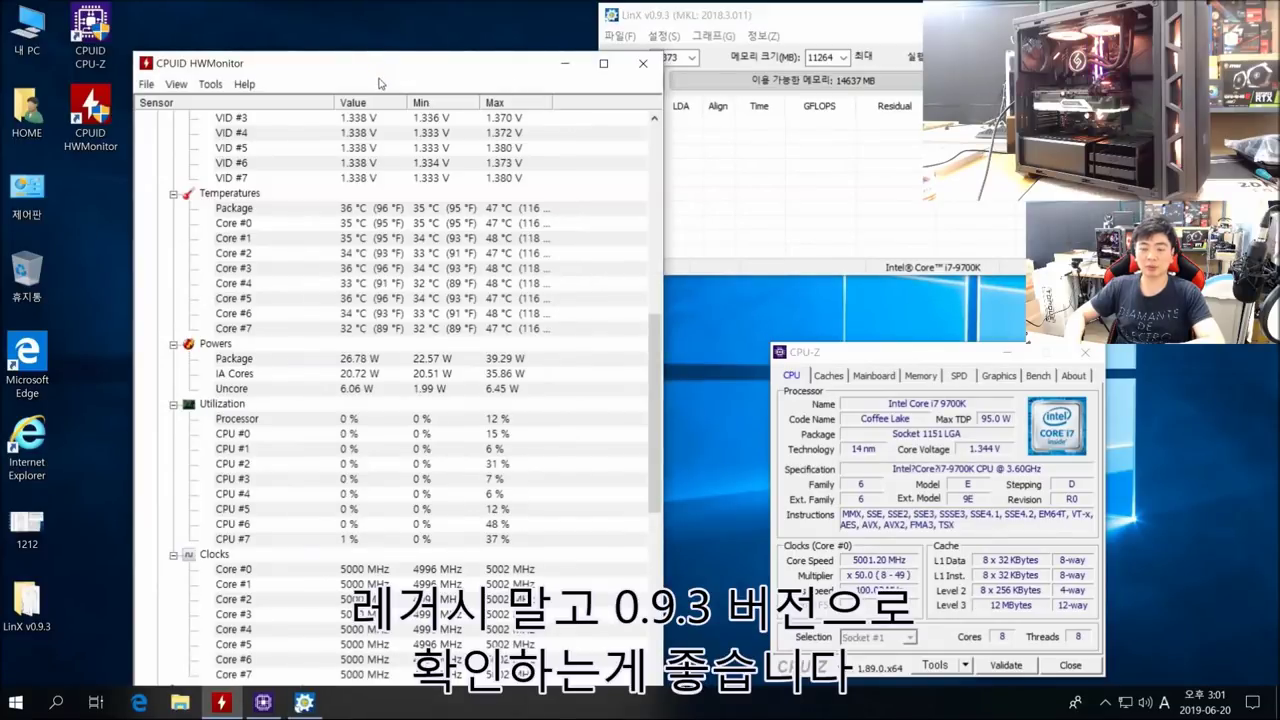
left_click_drag(333, 58, 234, 24)
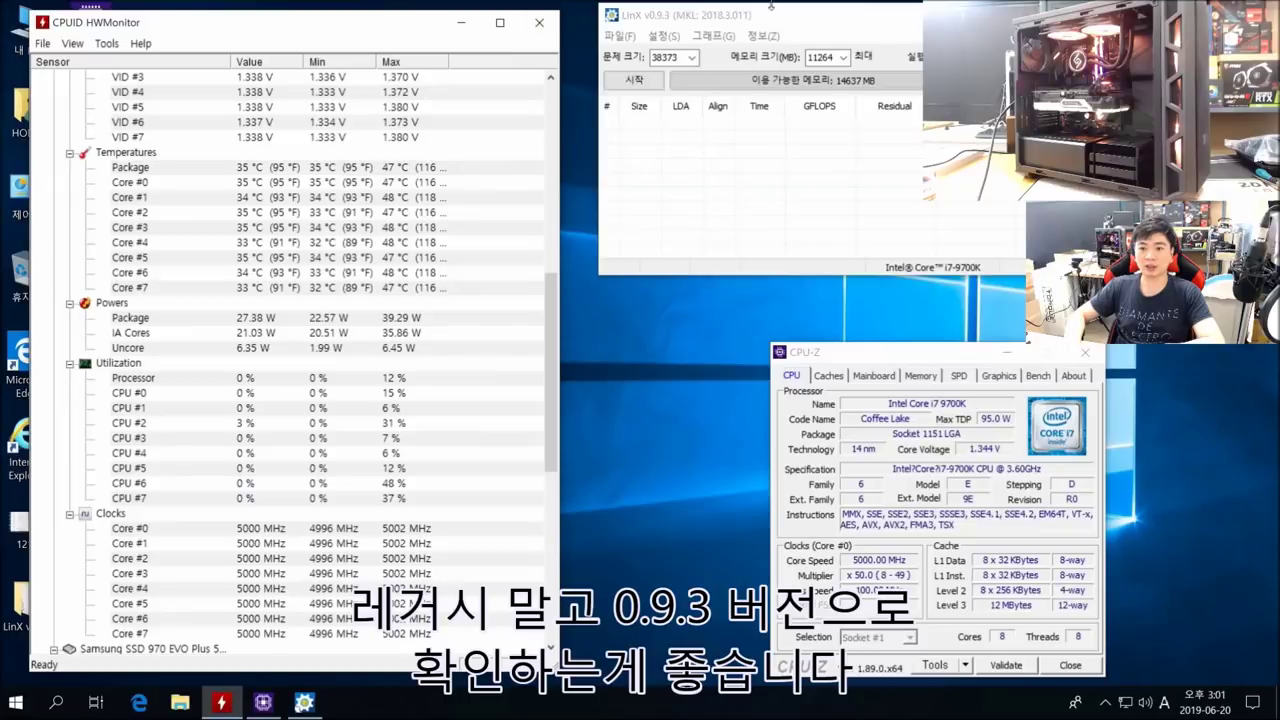
left_click_drag(785, 24, 758, 92)
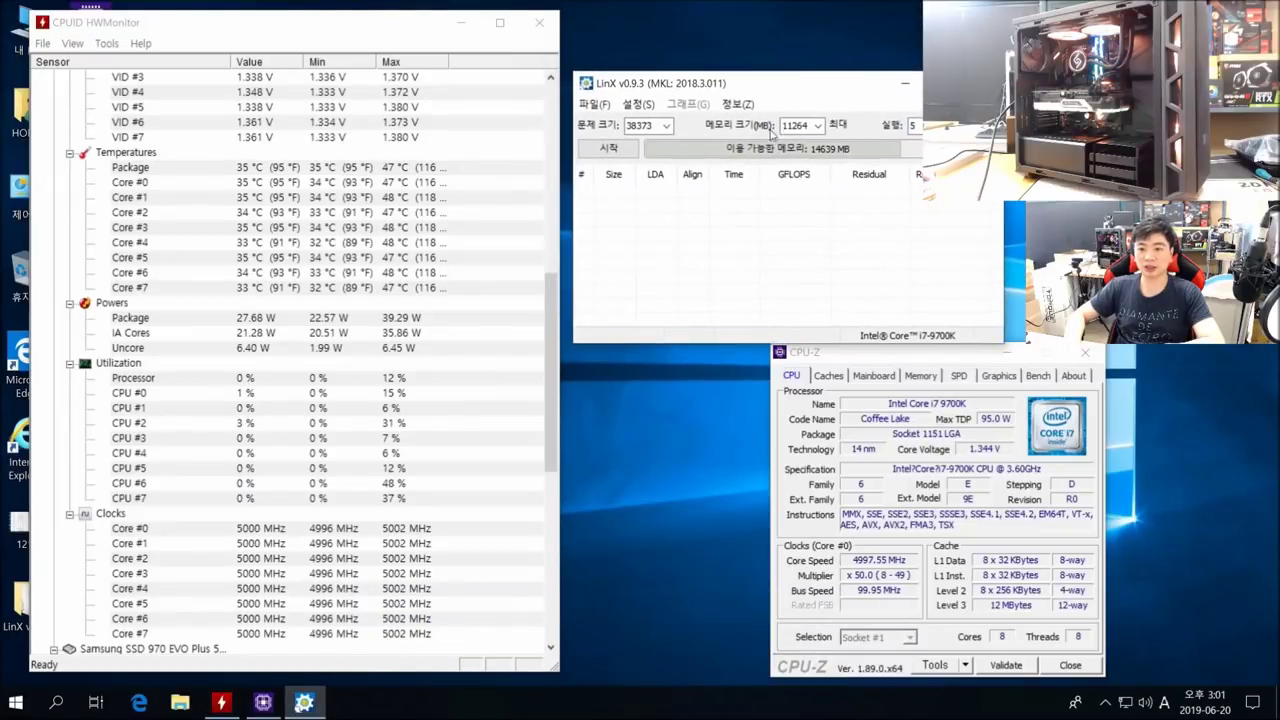
left_click_drag(908, 364, 707, 358)
left_click(609, 148)
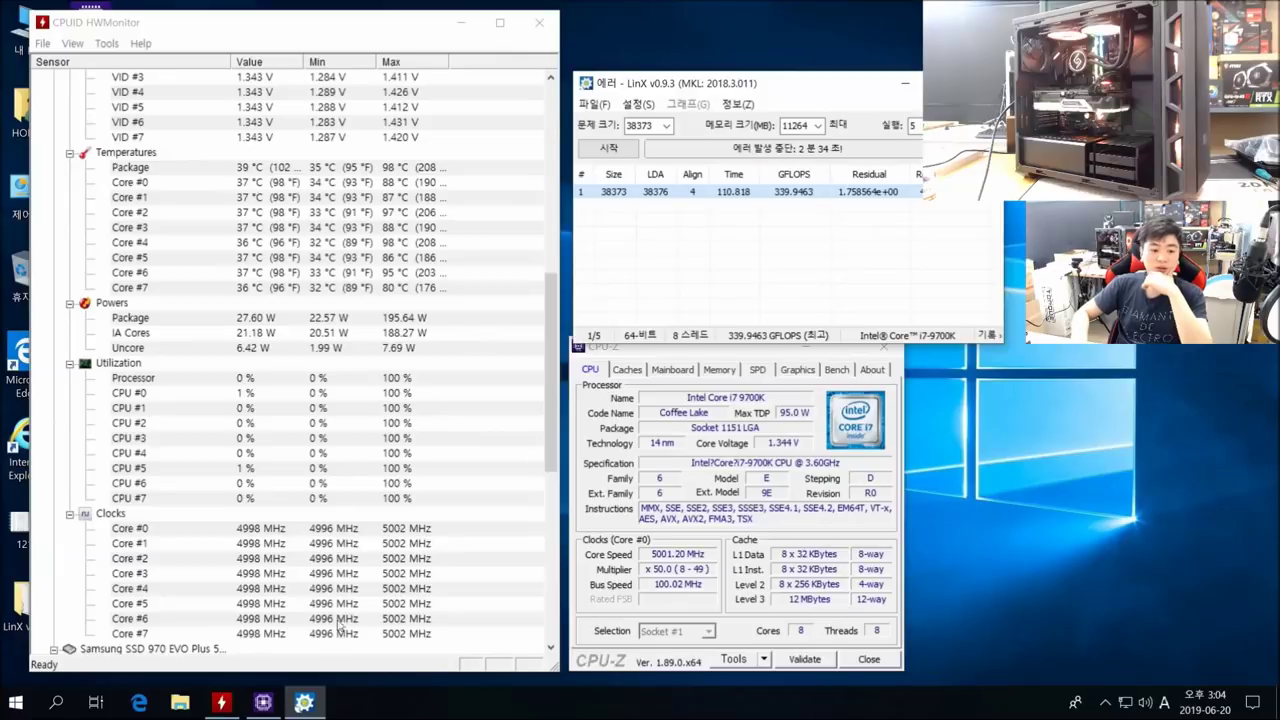
- Restart Windows to get back into the BIOS setup
left_click(15, 703)
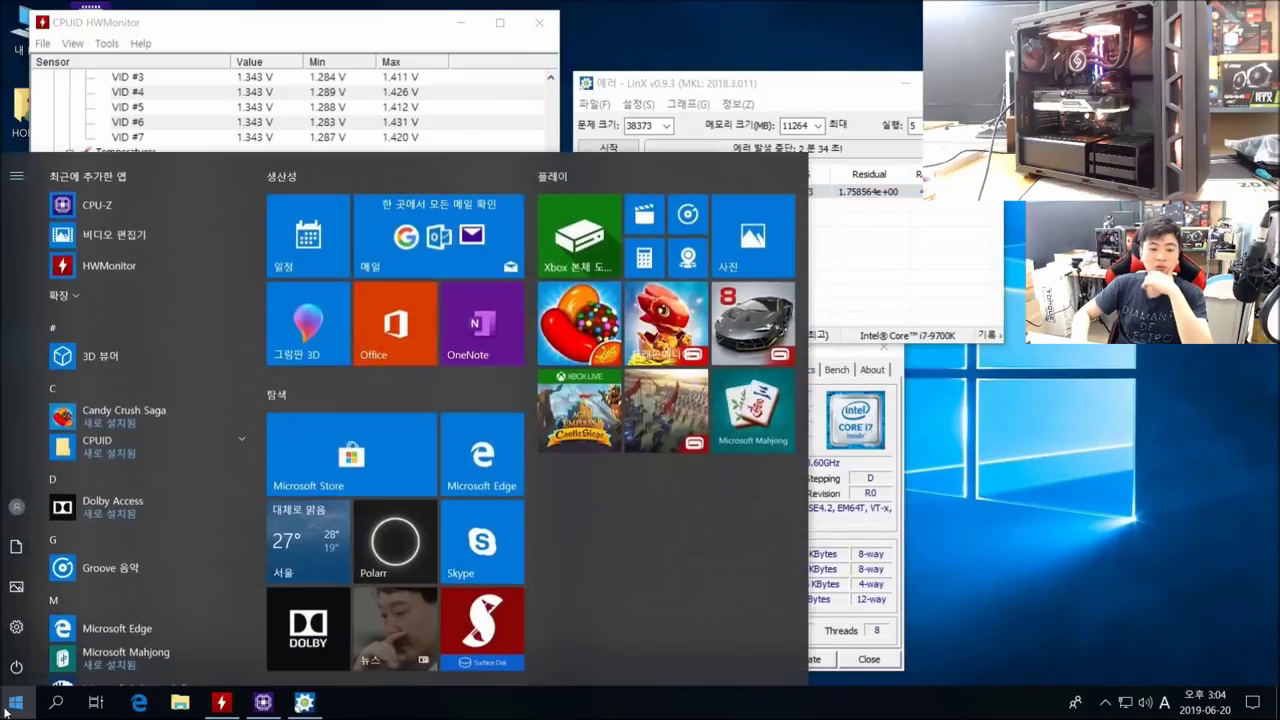
left_click(16, 665)
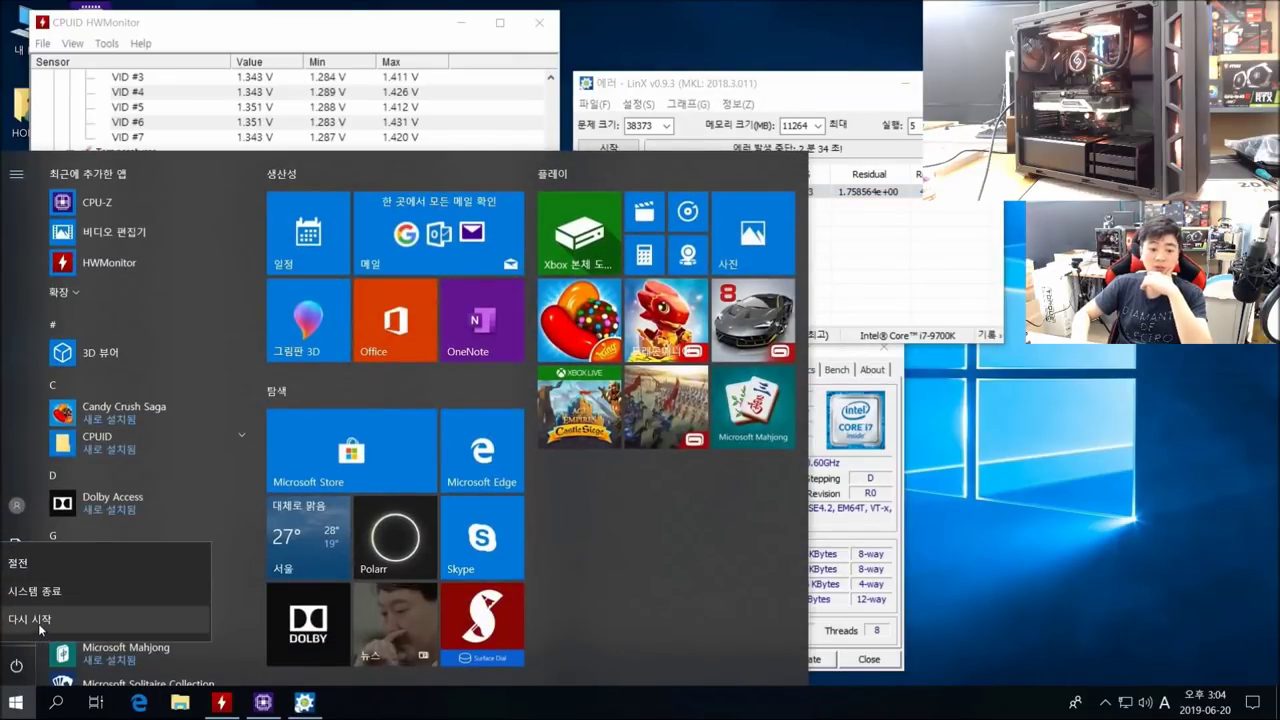
left_click(37, 620)
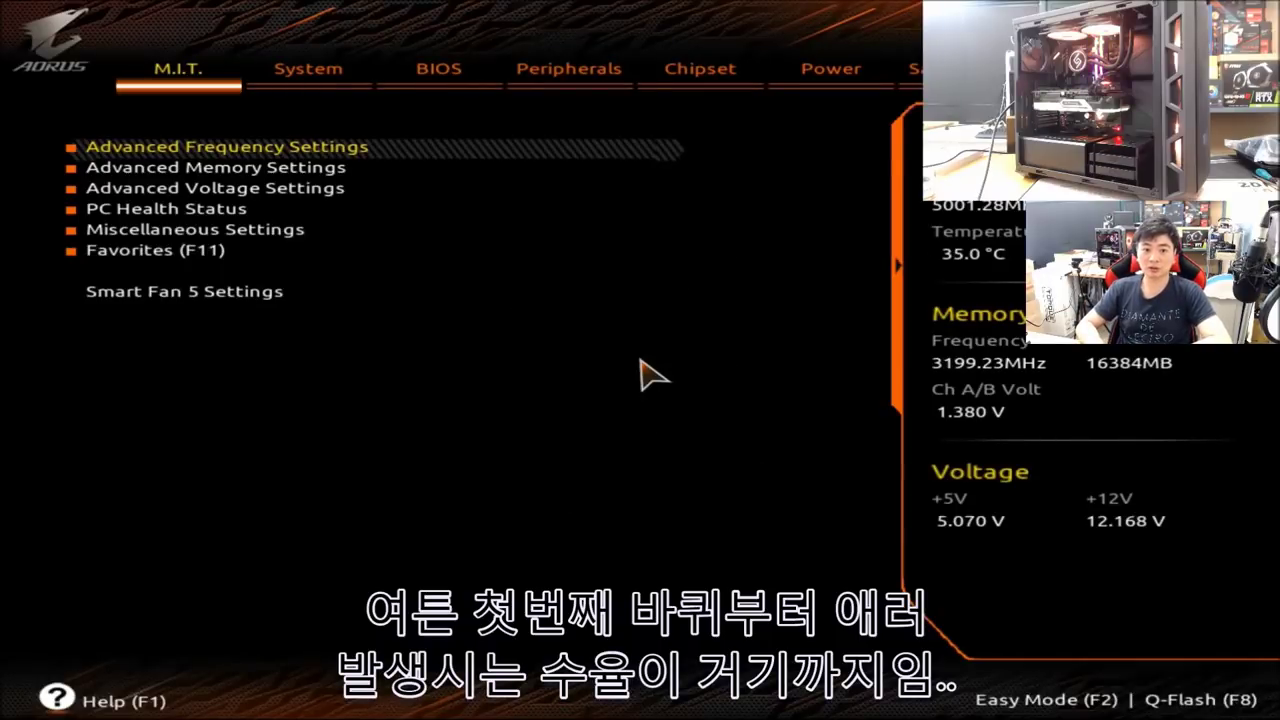
- Lower the CPU Clock Ratio to 49 in Advanced Frequency Settings
key("Return")
key("Down")
key("Down")
key("Down")
key("Down")
key("minus")
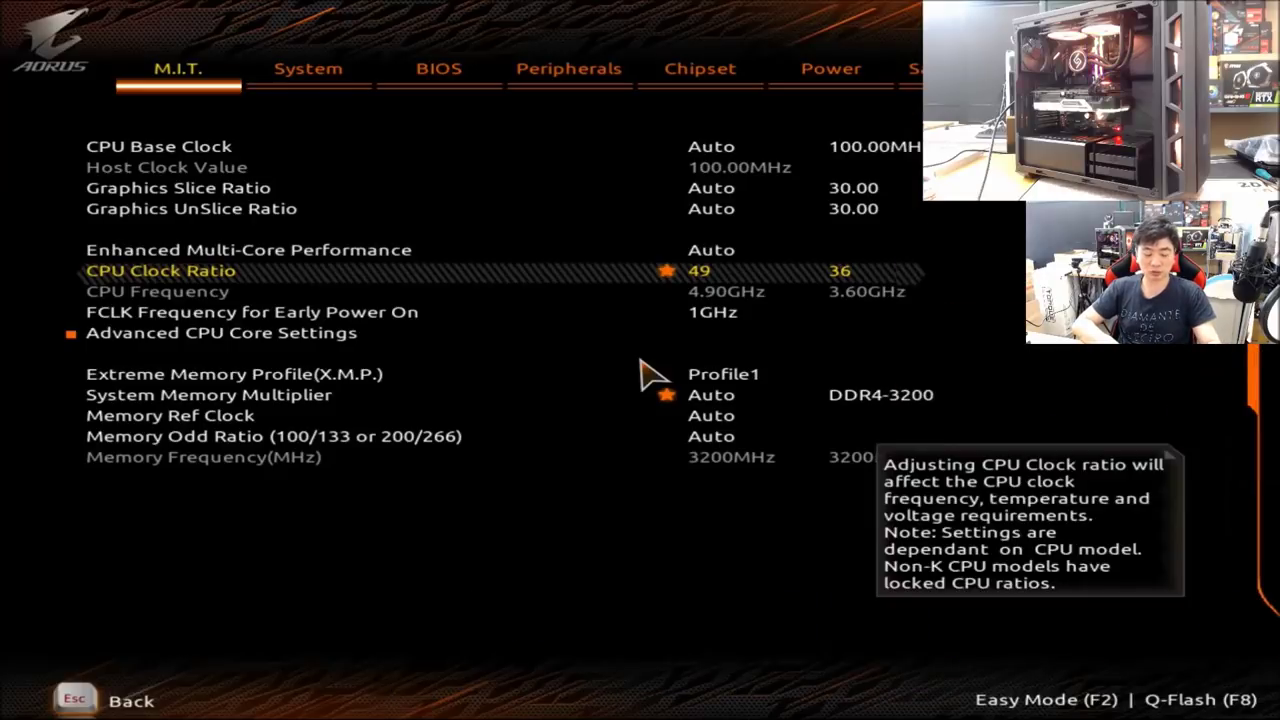
- Check the CPU Vcore setting in the core voltage controls under Advanced Voltage Settings, and save the BIOS configuration to reboot into Windows
key("Escape")
key("Down")
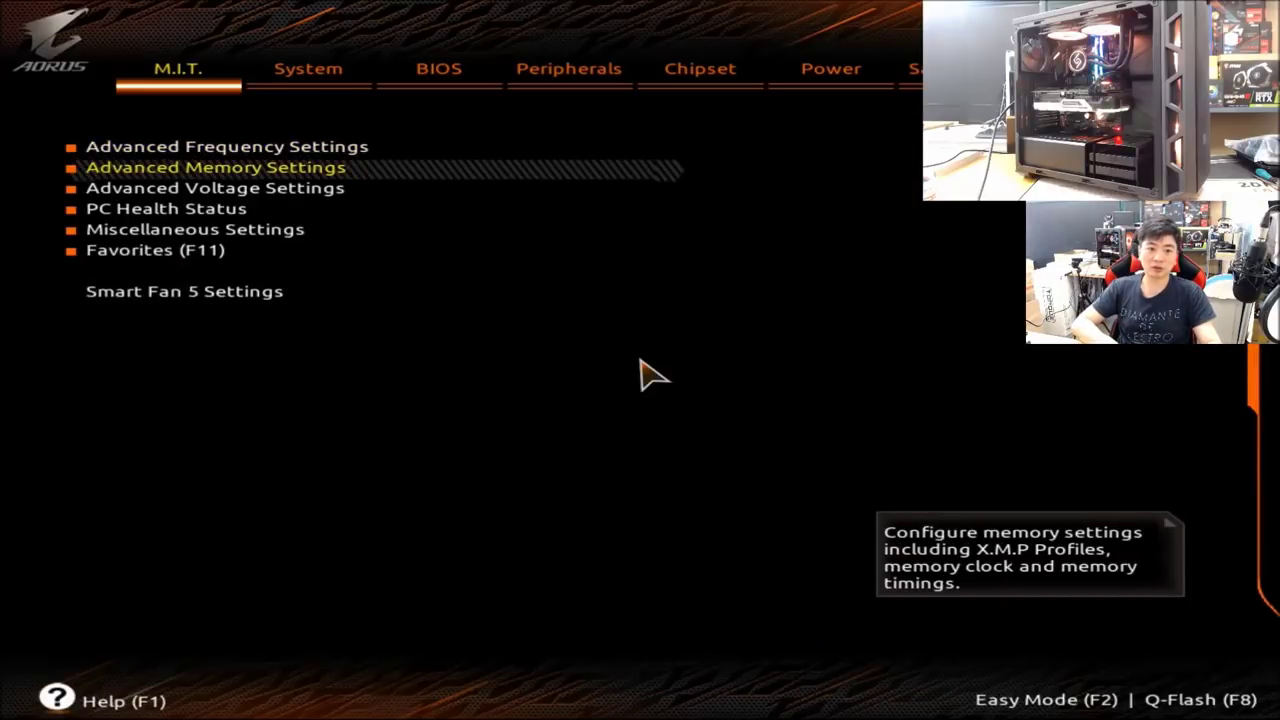
key("Down")
key("Return")
key("Down")
key("Up")
key("Down")
key("Return")
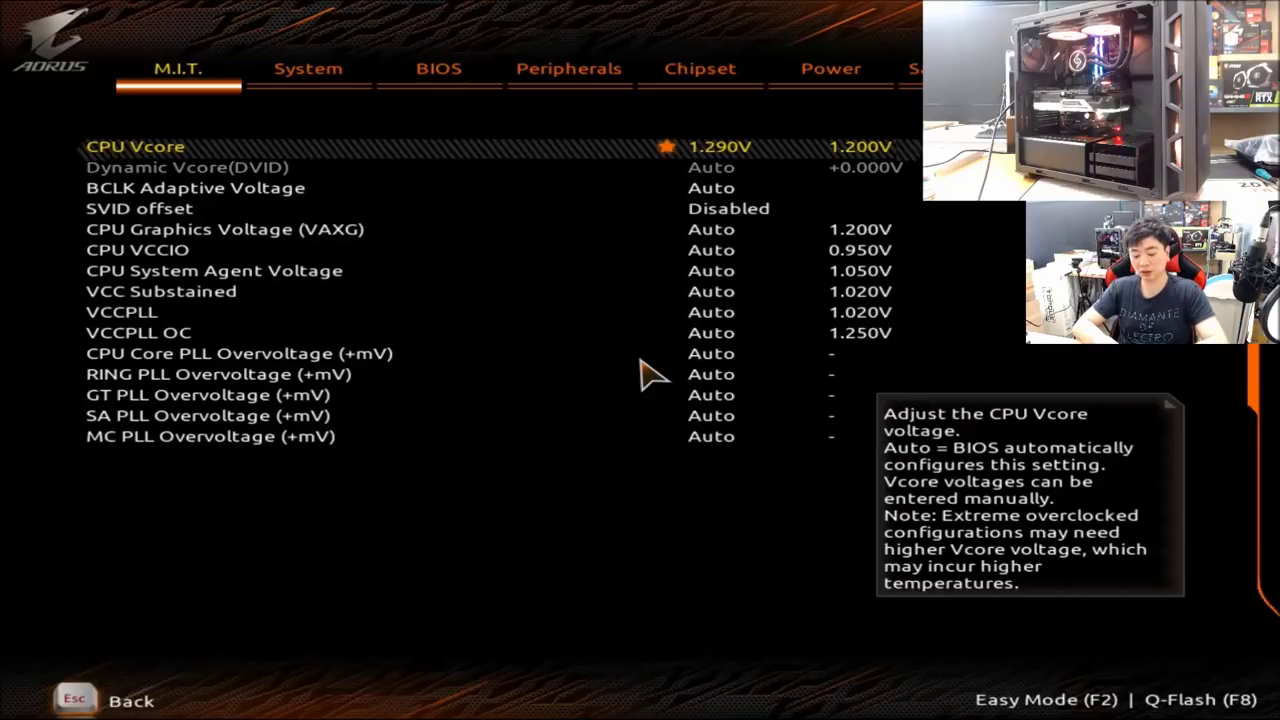
key("F10")
key("Return")
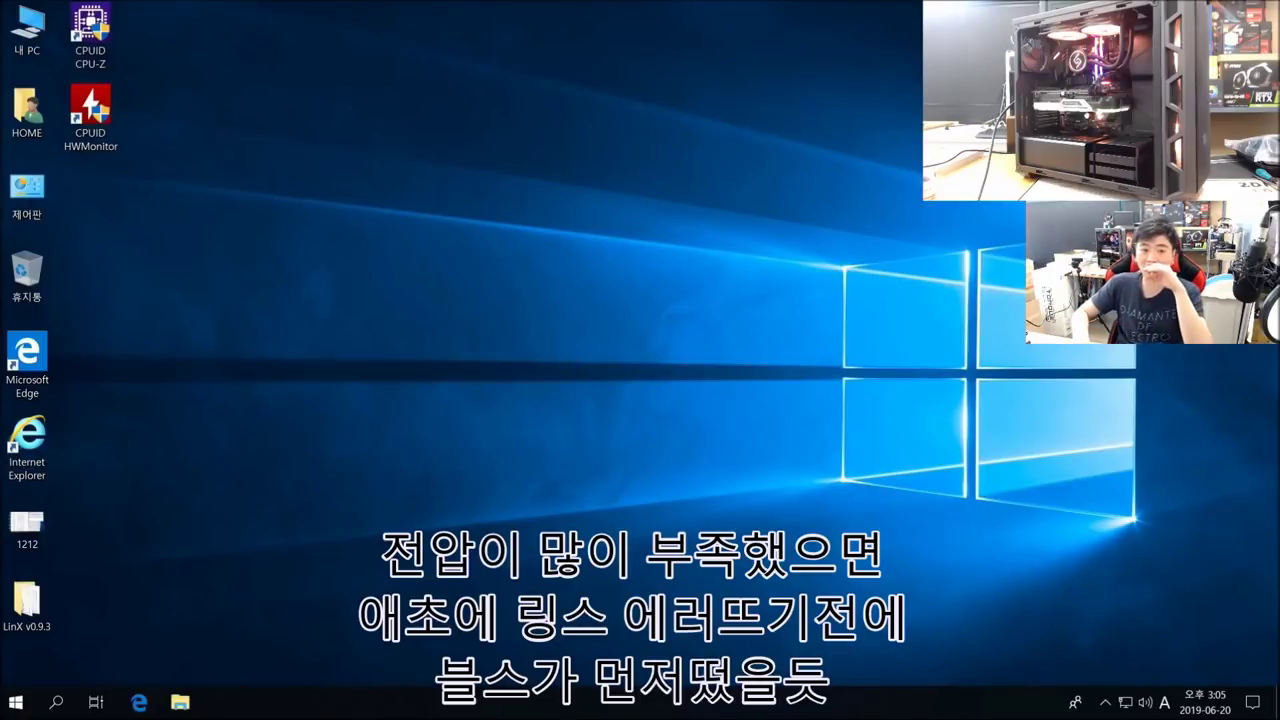
- Launch HWMonitor and CPU-Z from the desktop, allowing both apps to make changes to the device
double_click(90, 108)
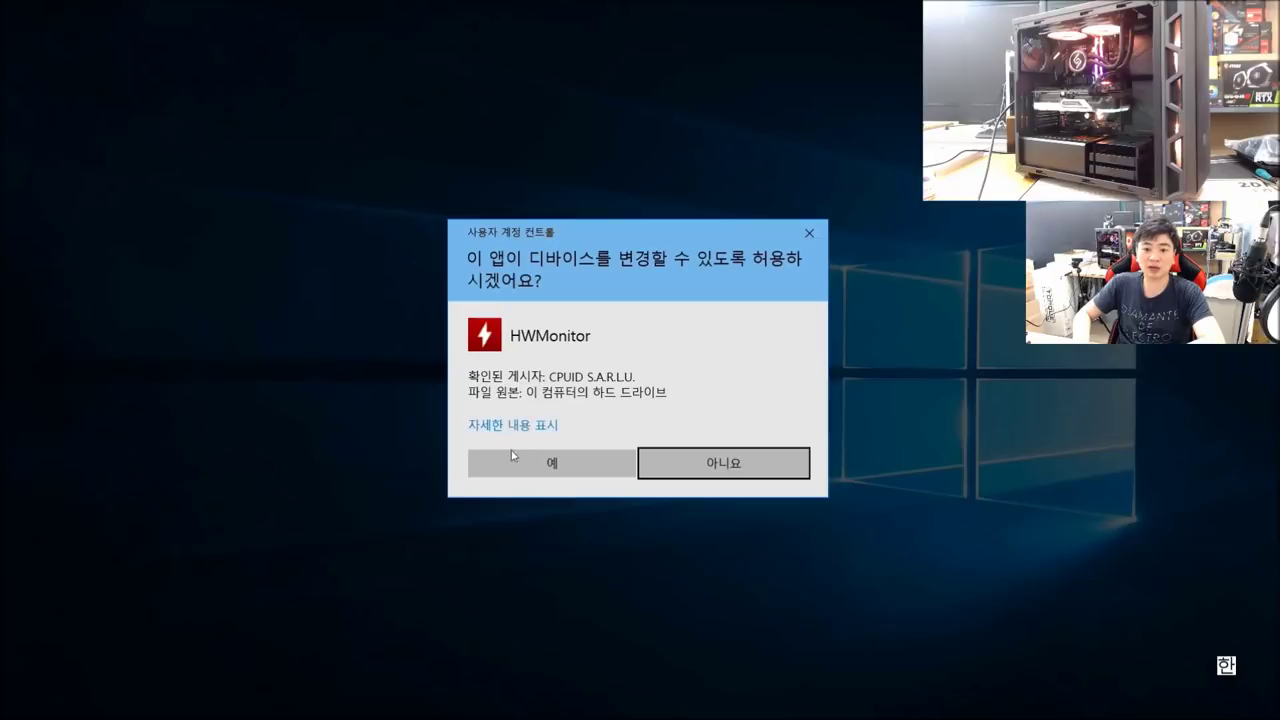
left_click(511, 455)
double_click(90, 30)
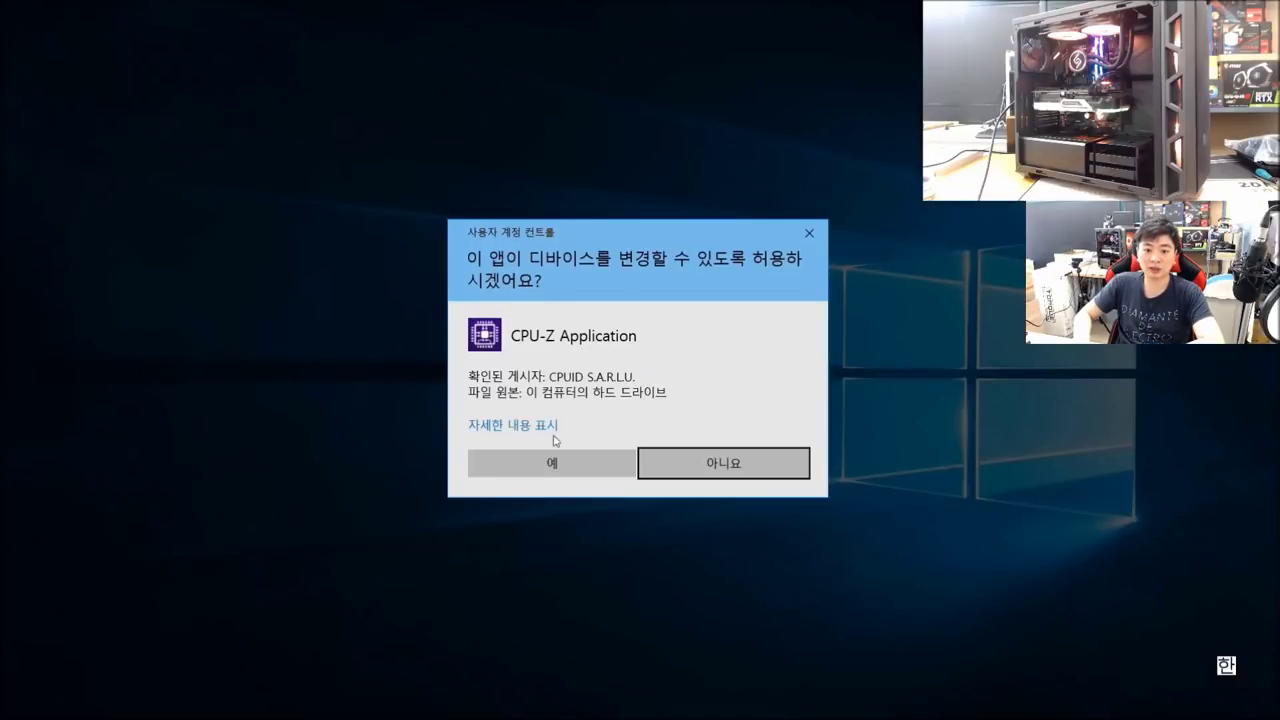
left_click(553, 462)
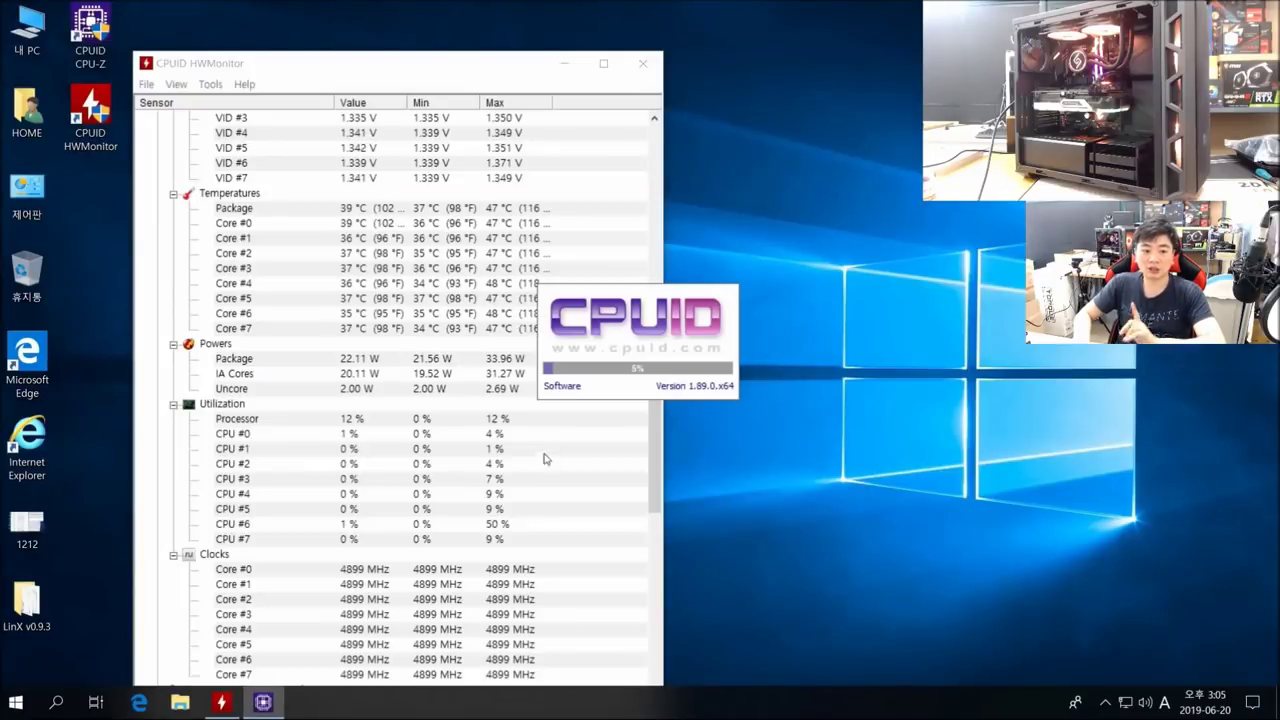
- Launch LinX from its LinX v0.9.3 desktop folder and close the folder window
double_click(27, 600)
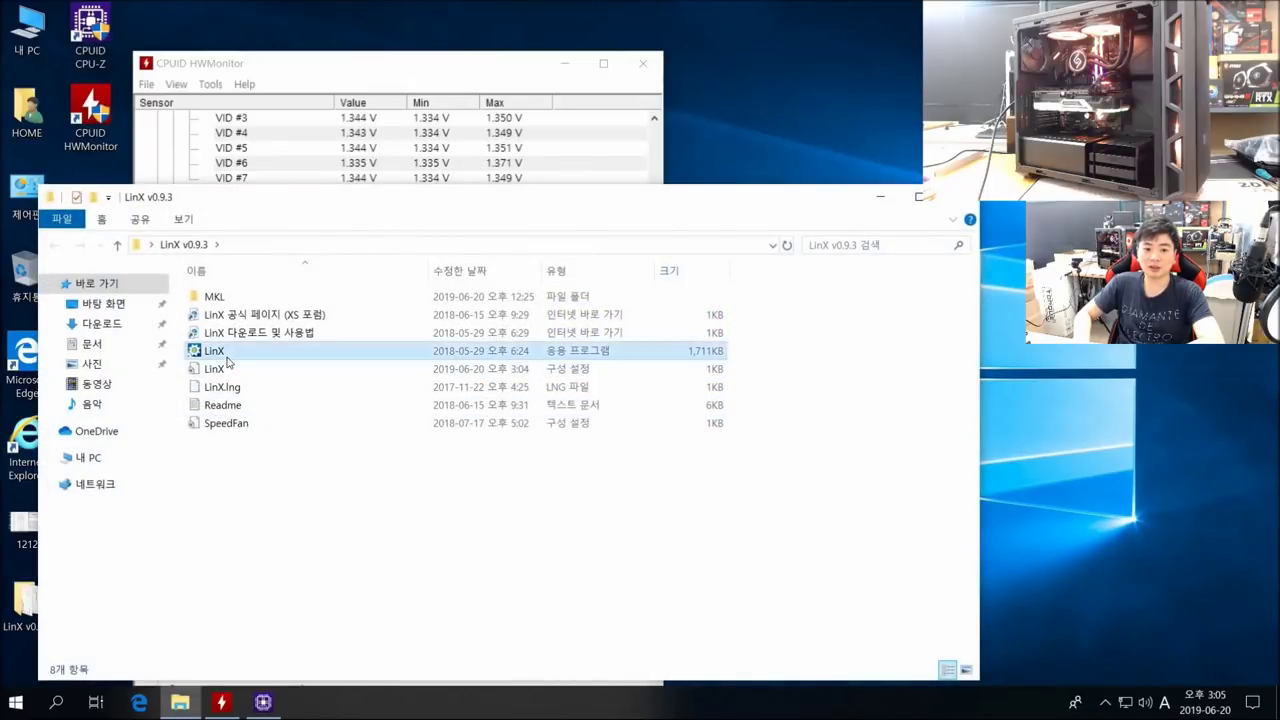
double_click(226, 350)
left_click(901, 429)
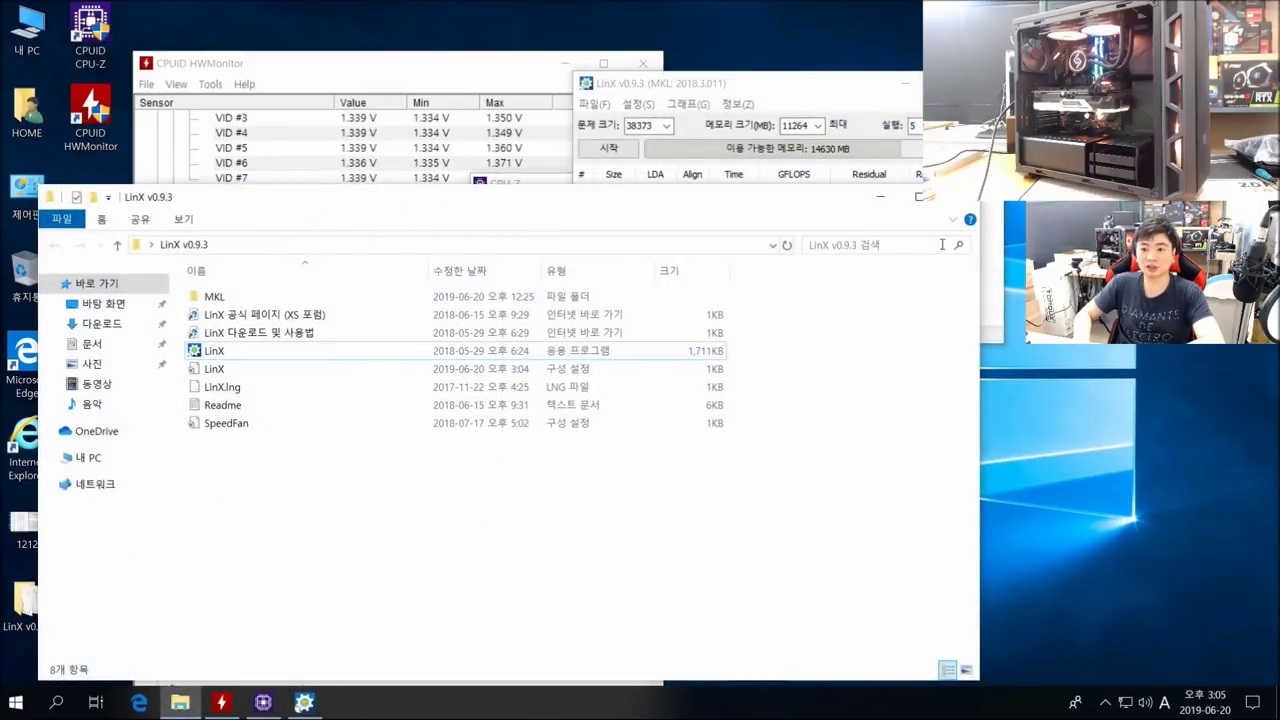
left_click(959, 198)
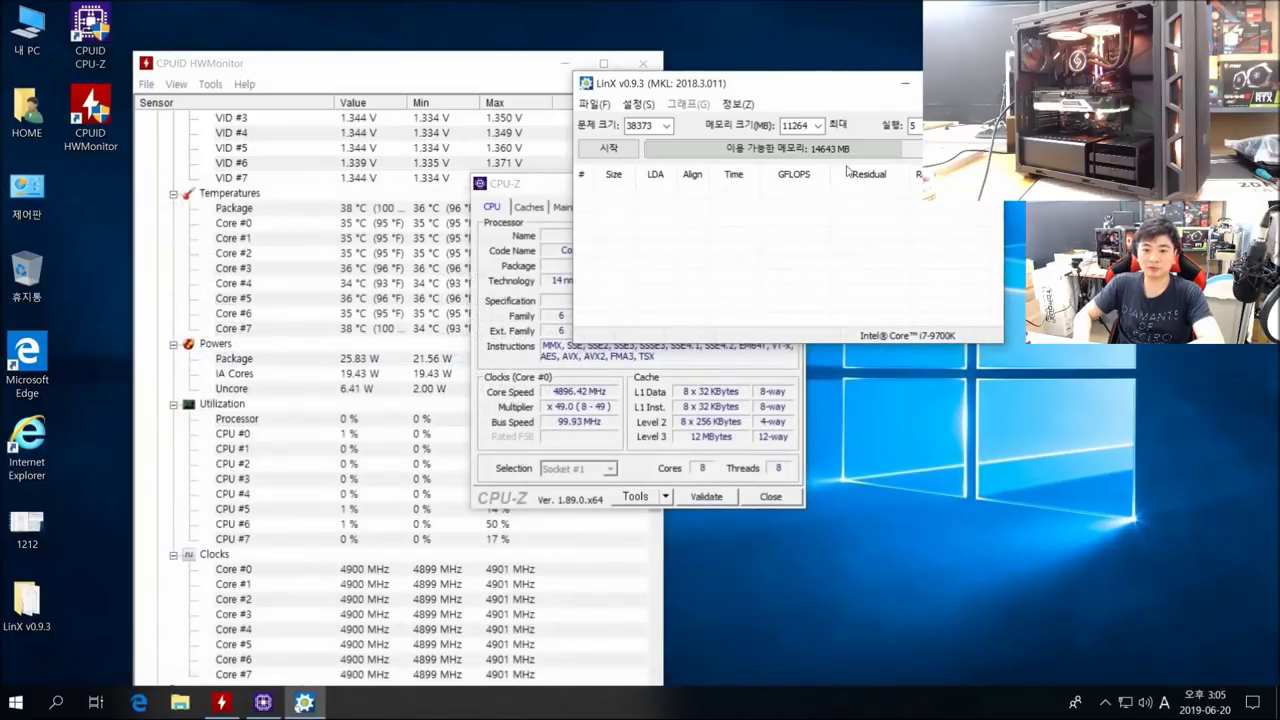
- Start the LinX stress test and arrange the windows with HWMonitor beside LinX and CPU-Z directly below LinX
left_click_drag(545, 205, 751, 382)
left_click(608, 148)
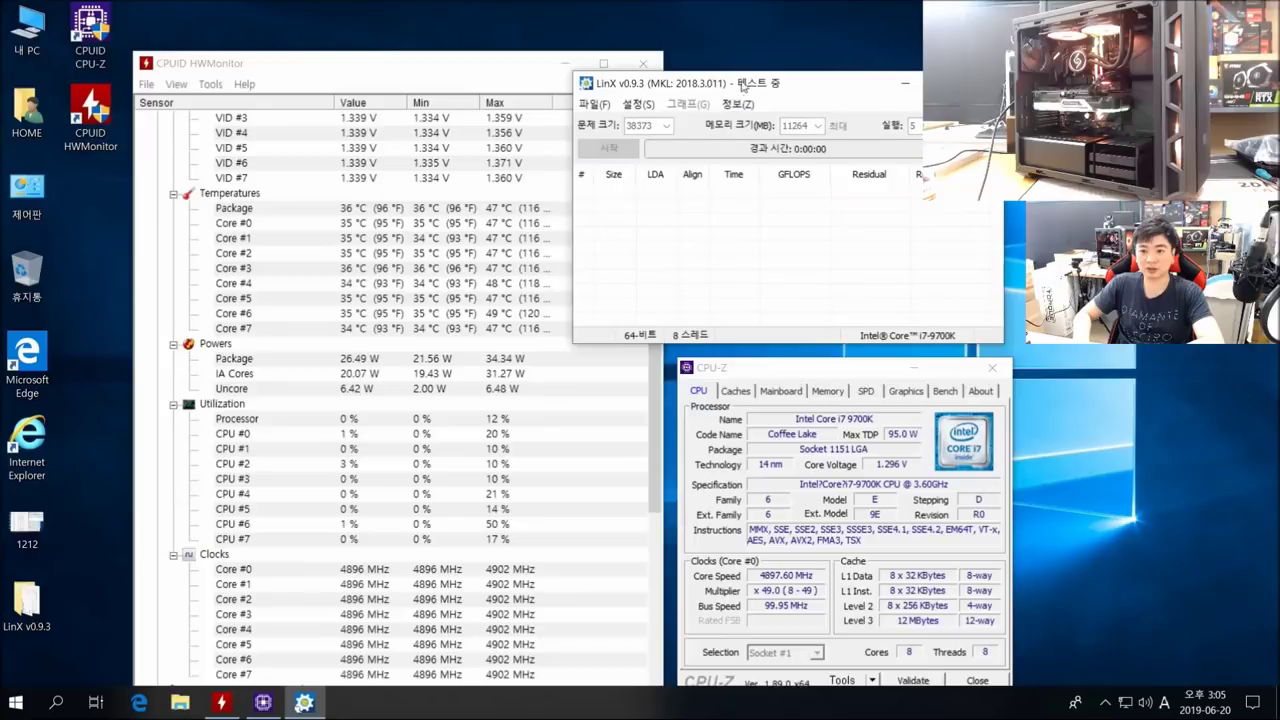
left_click_drag(754, 92, 847, 77)
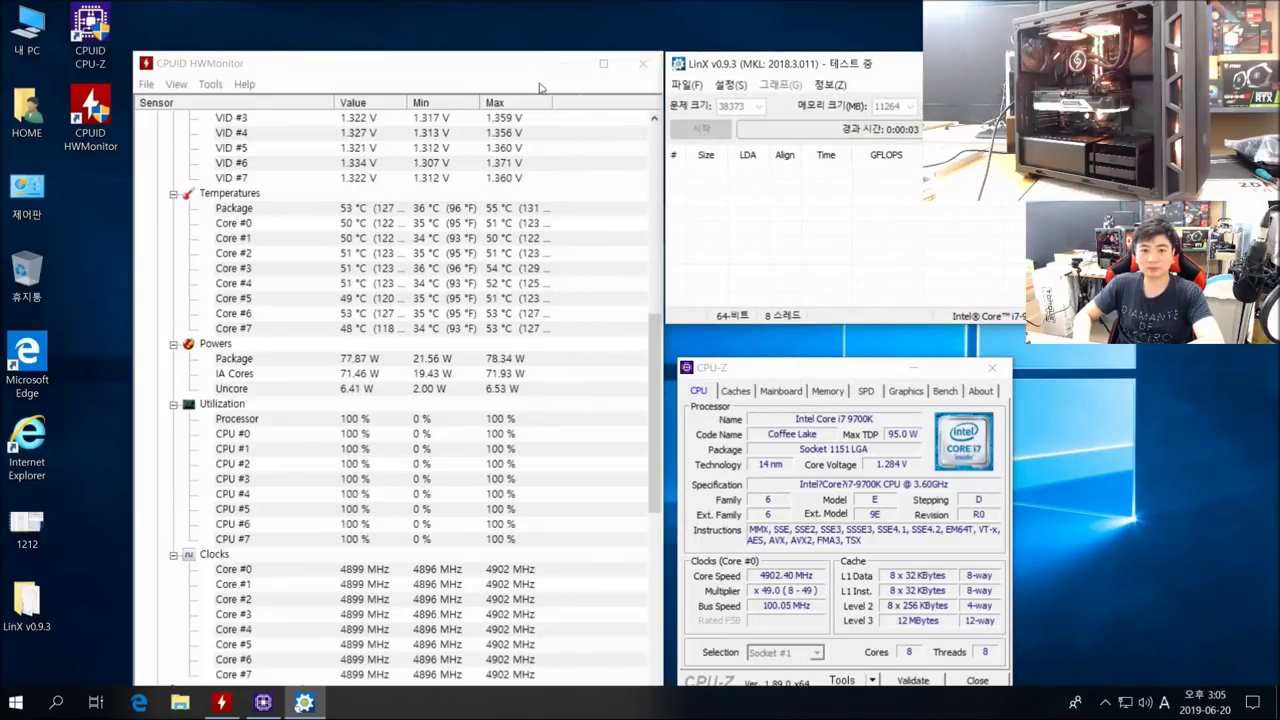
left_click(486, 86)
left_click_drag(412, 78, 307, 53)
left_click_drag(854, 66, 713, 35)
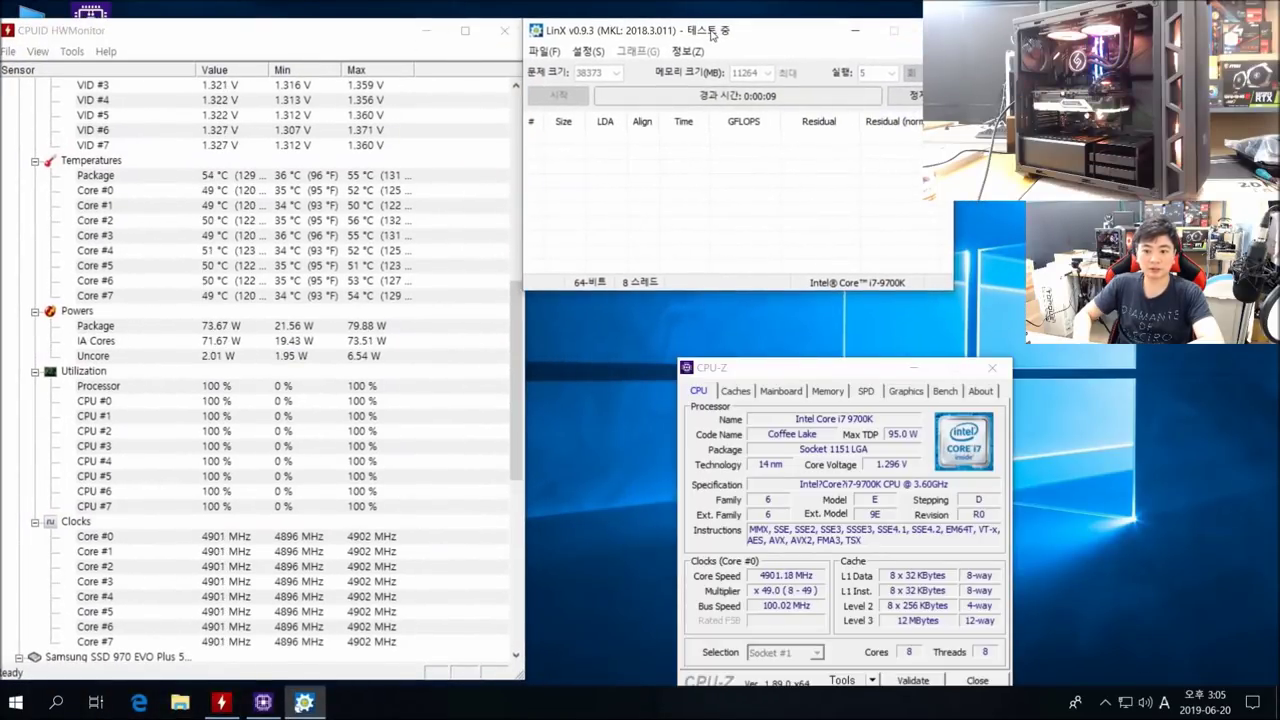
left_click_drag(805, 372, 652, 307)
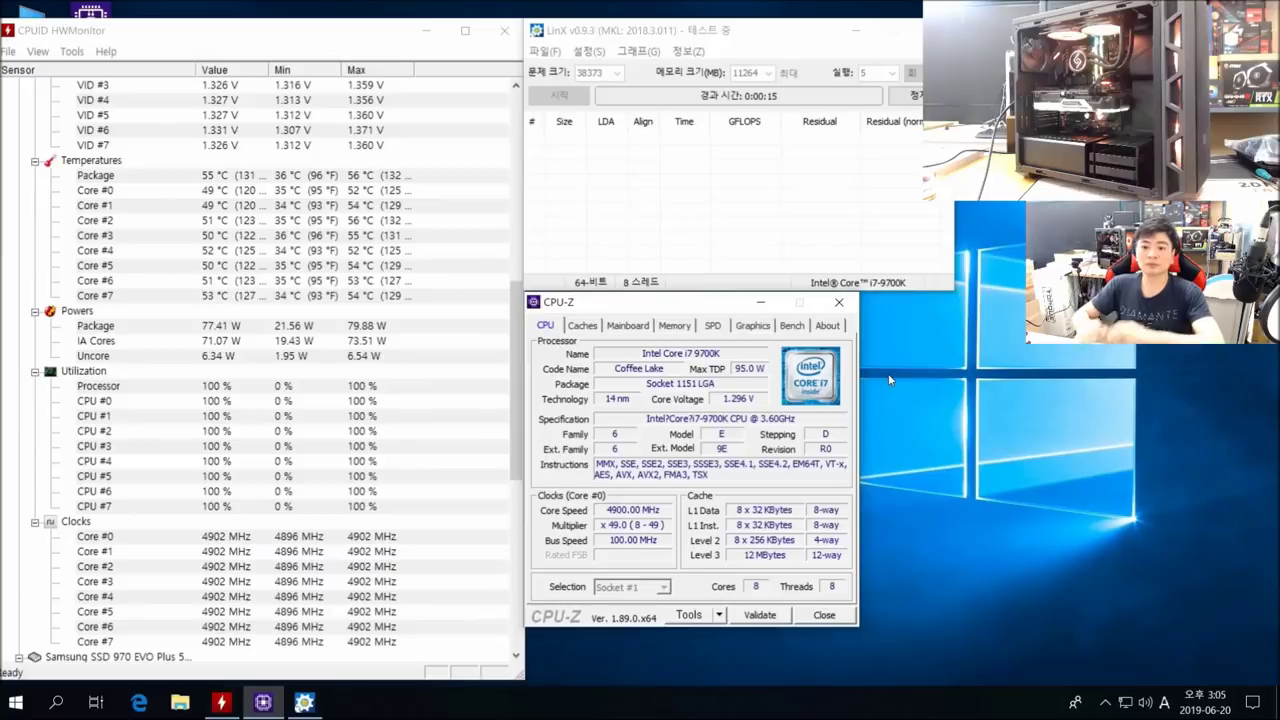